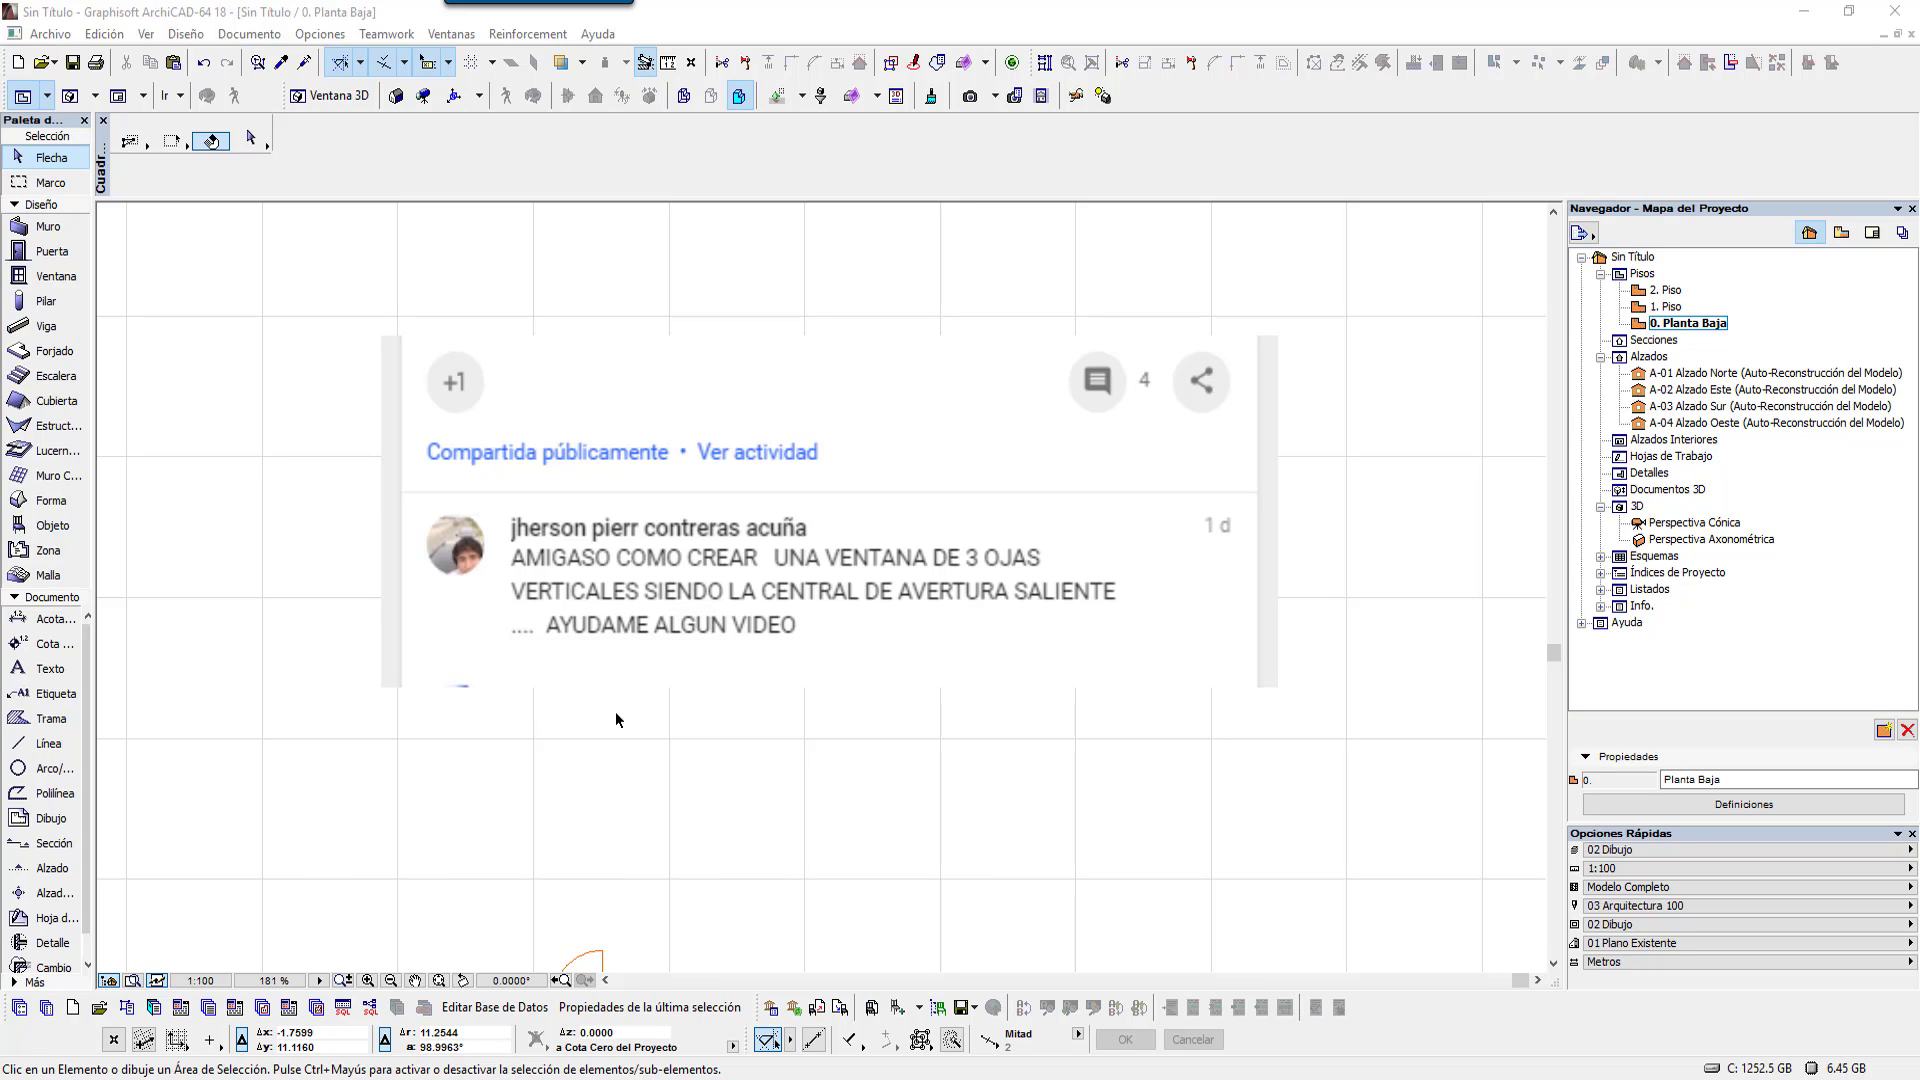
# Step: Pan and zoom the ground floor plan until the wall with its door fills the view
pyautogui.moveTo(770, 796)
pyautogui.mouseDown(button='middle')
pyautogui.moveTo(757, 683)
pyautogui.moveTo(729, 642)
pyautogui.moveTo(698, 690)
pyautogui.moveTo(752, 719)
pyautogui.moveTo(767, 681)
pyautogui.mouseUp(button='middle')
pyautogui.scroll(2, 733, 762)
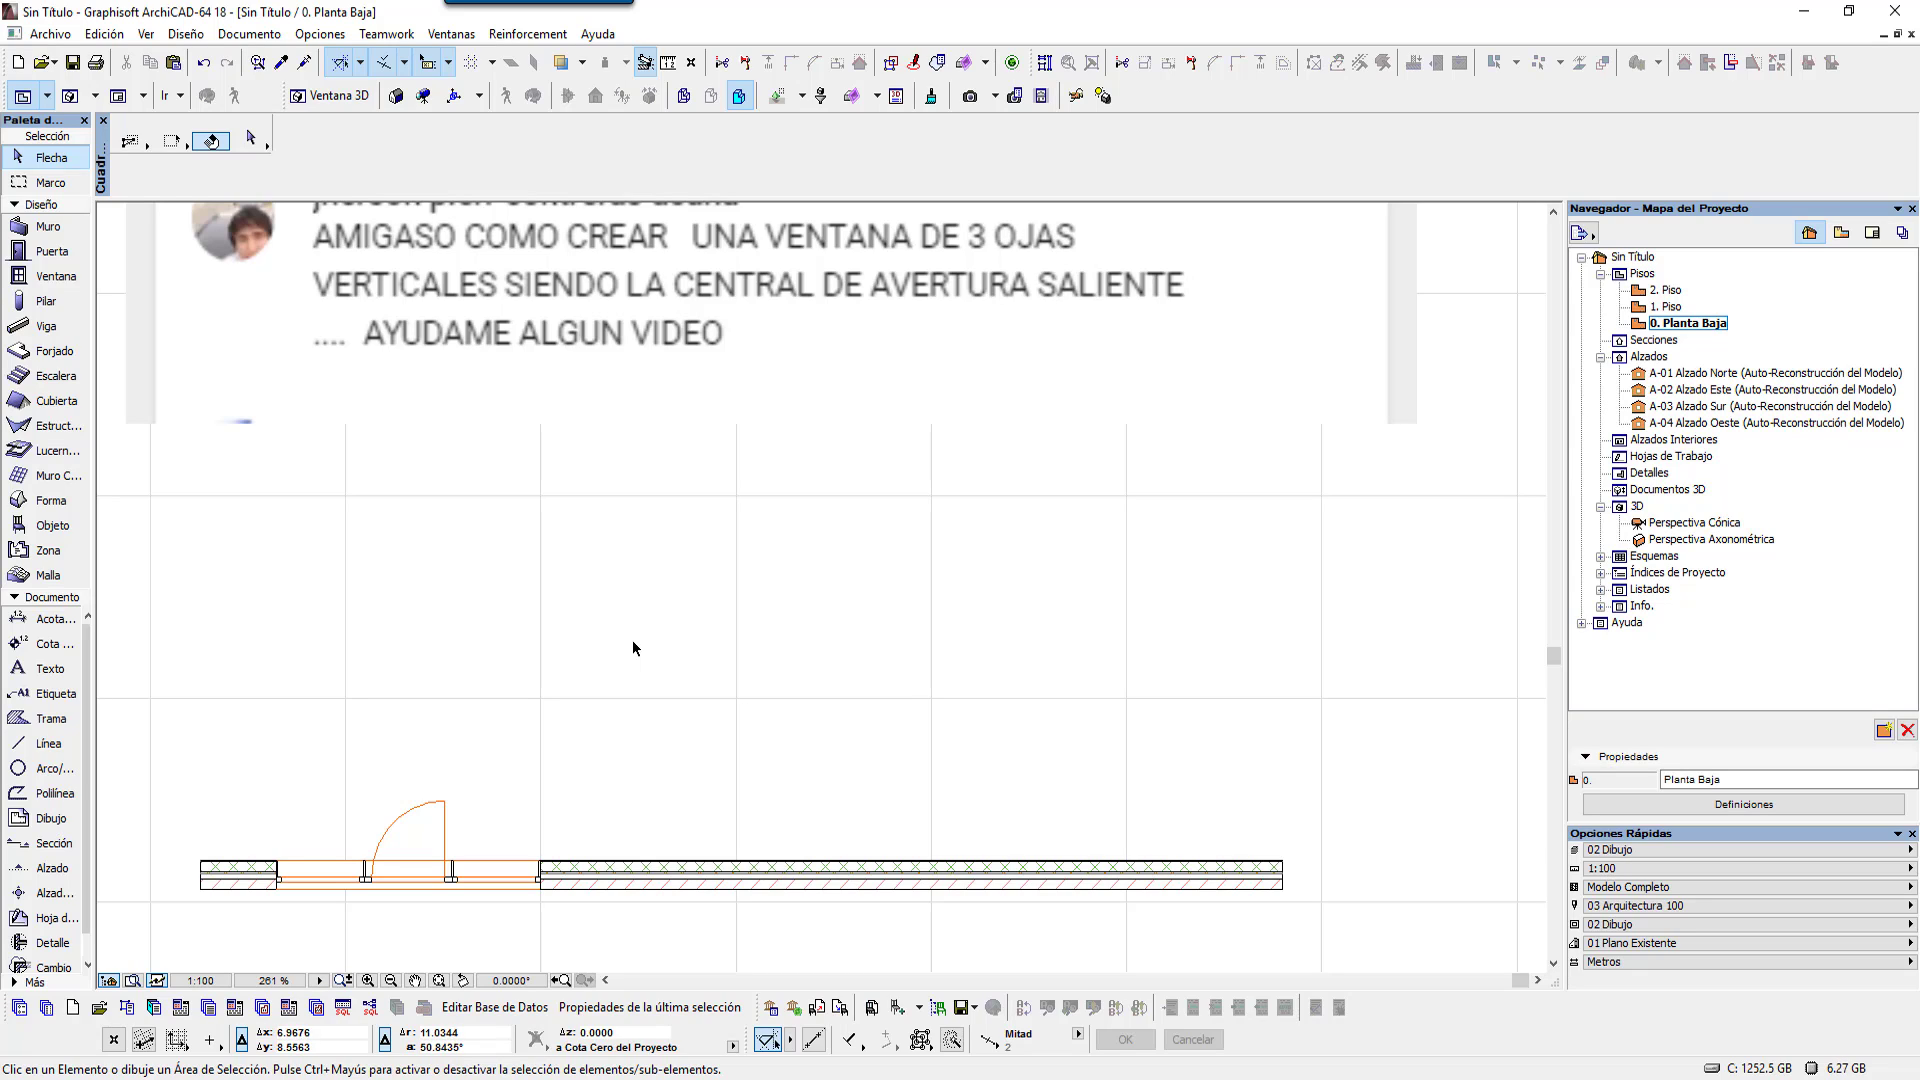
# Step: Make Ventana Horizontal Multi-Faja 18 from Ventanas Básicas 18 the default window, 2.0 × 1.5
pyautogui.click(56, 285)
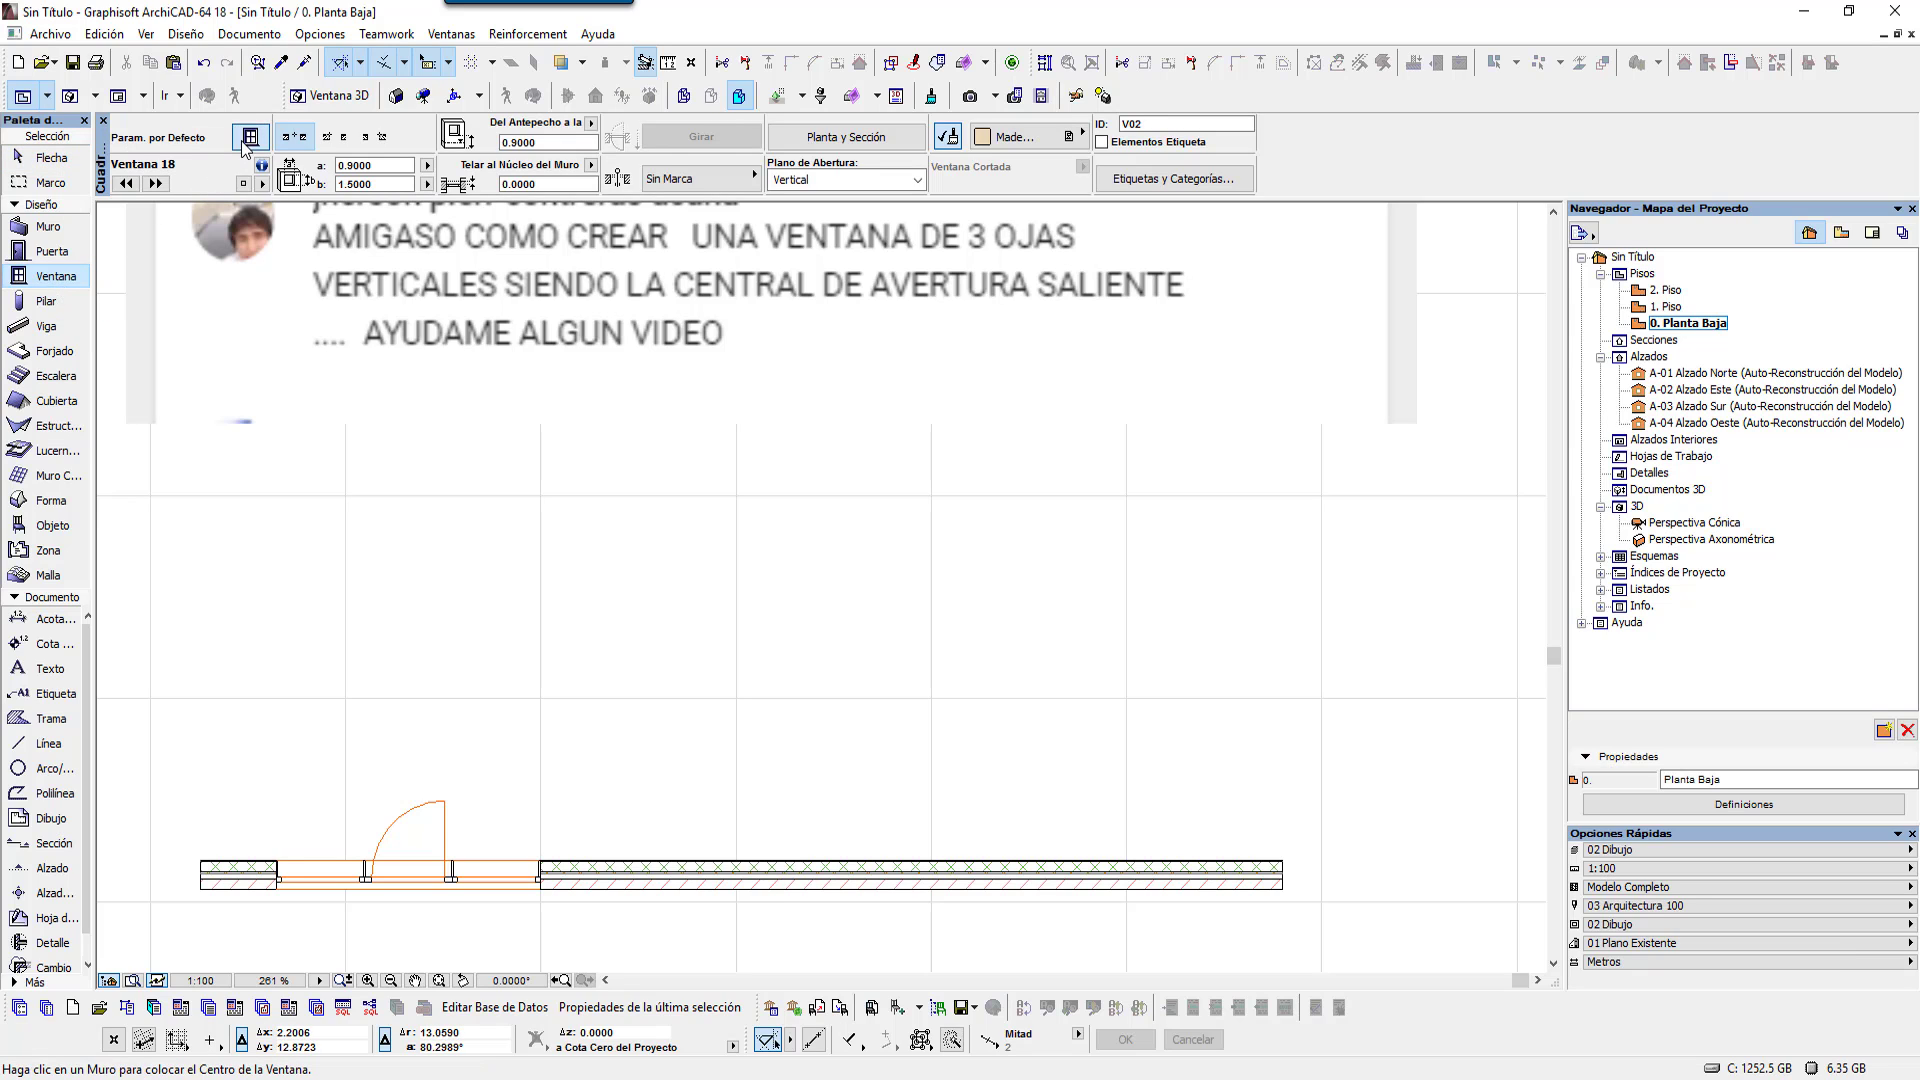
pyautogui.hotkey('ctrl', 't')
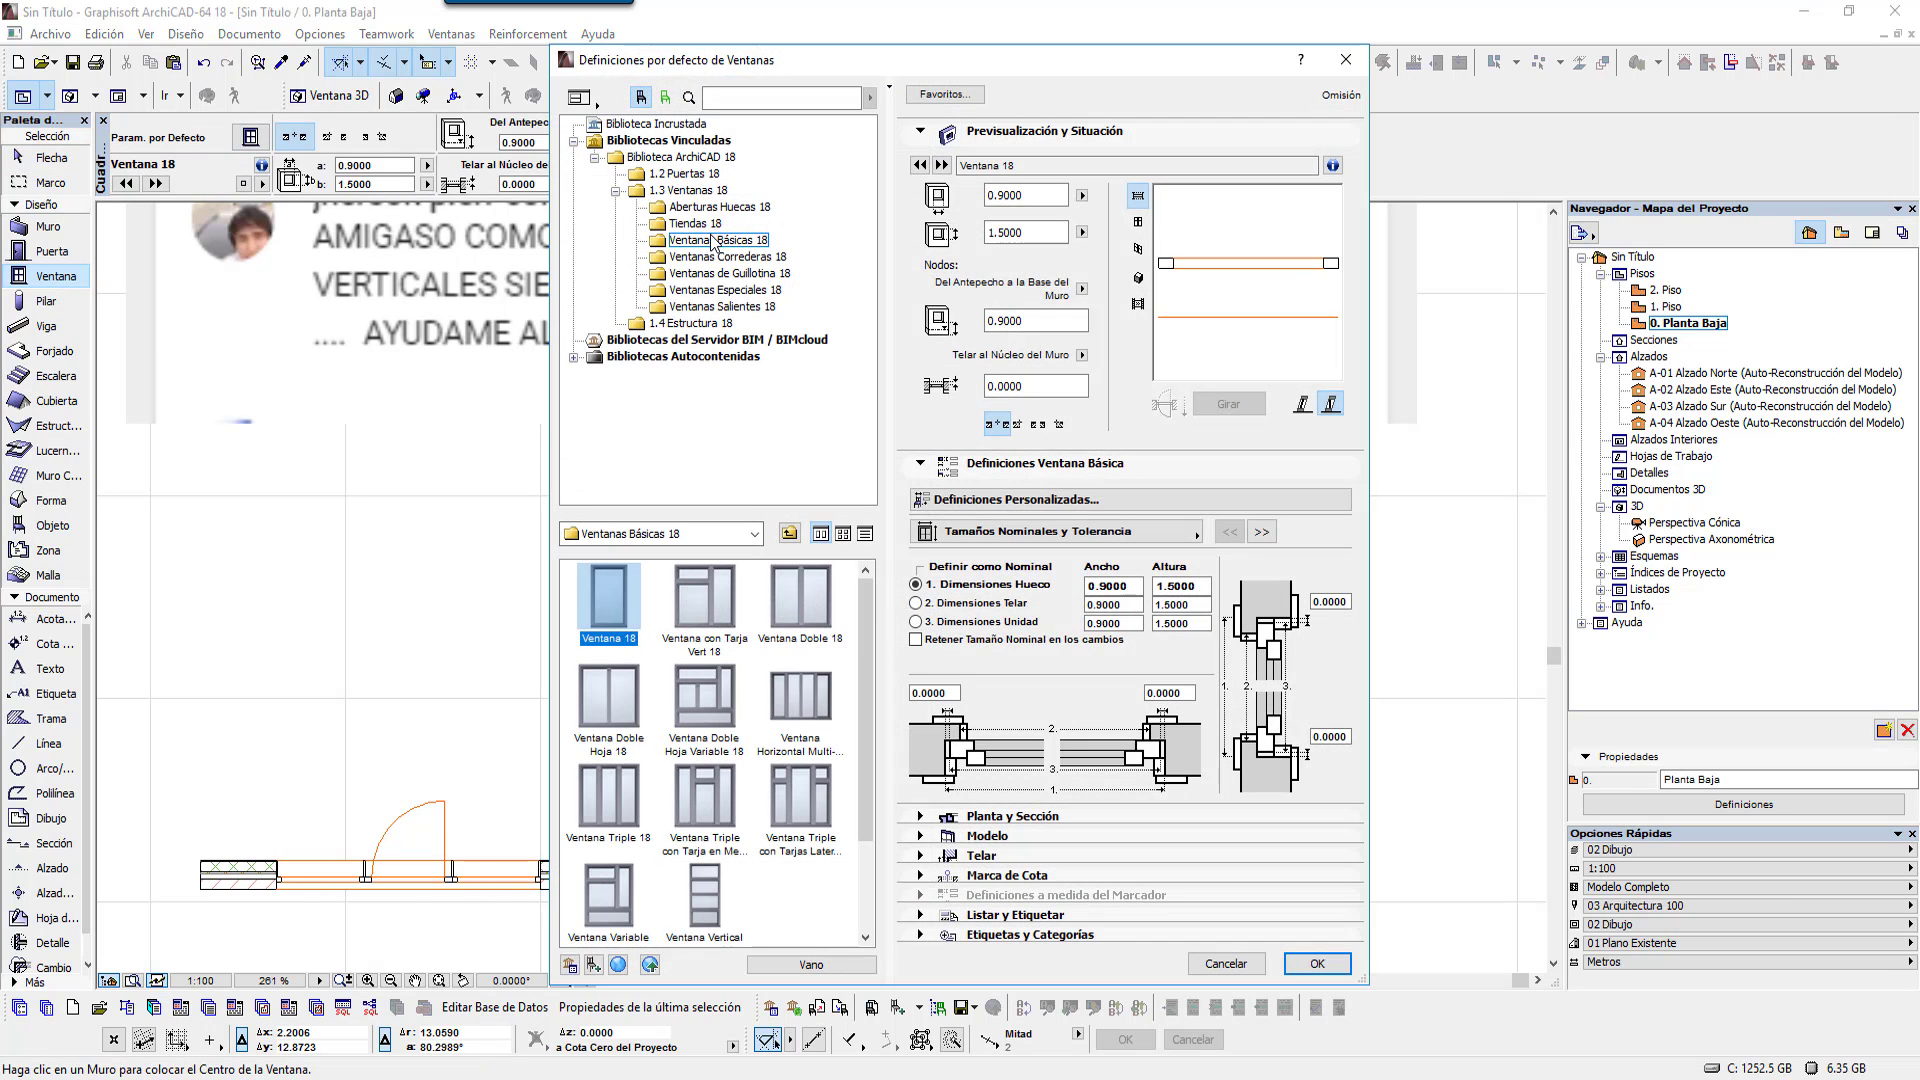
pyautogui.click(703, 243)
pyautogui.click(800, 702)
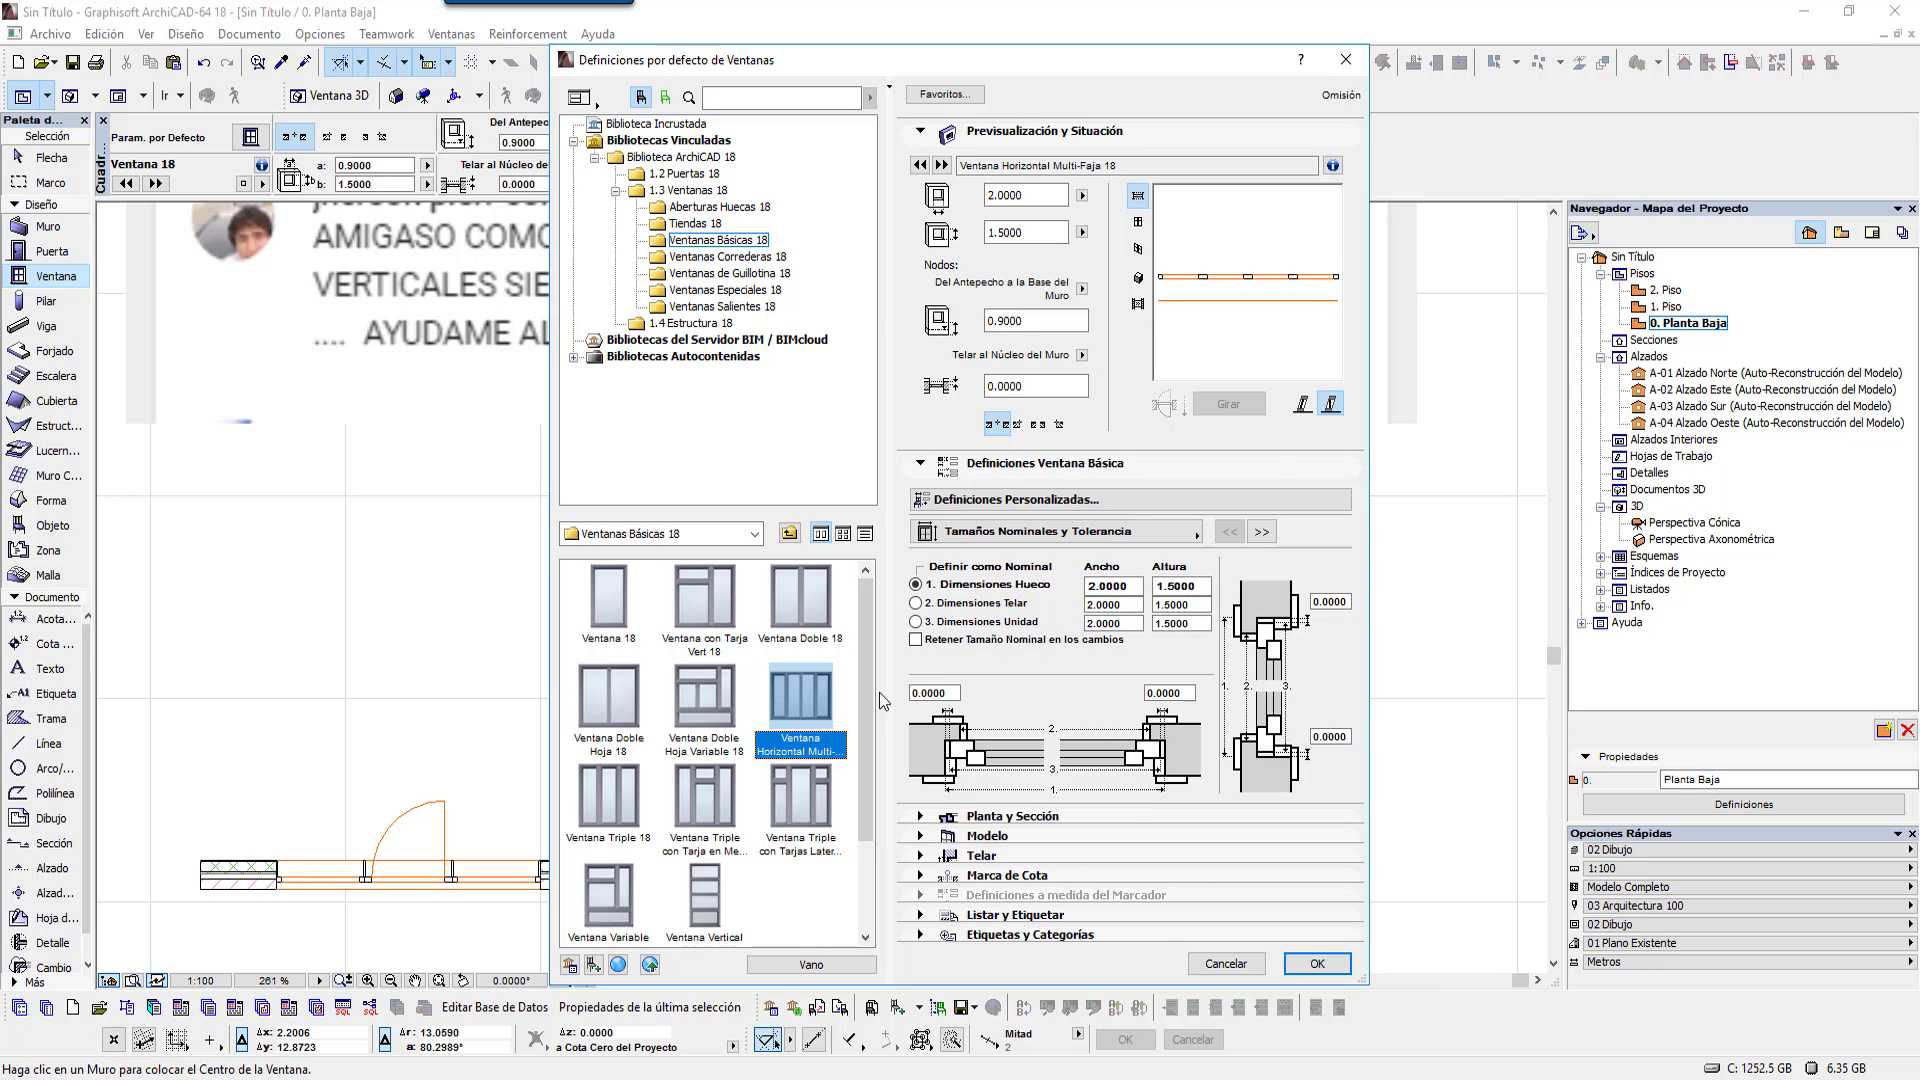
pyautogui.click(1177, 543)
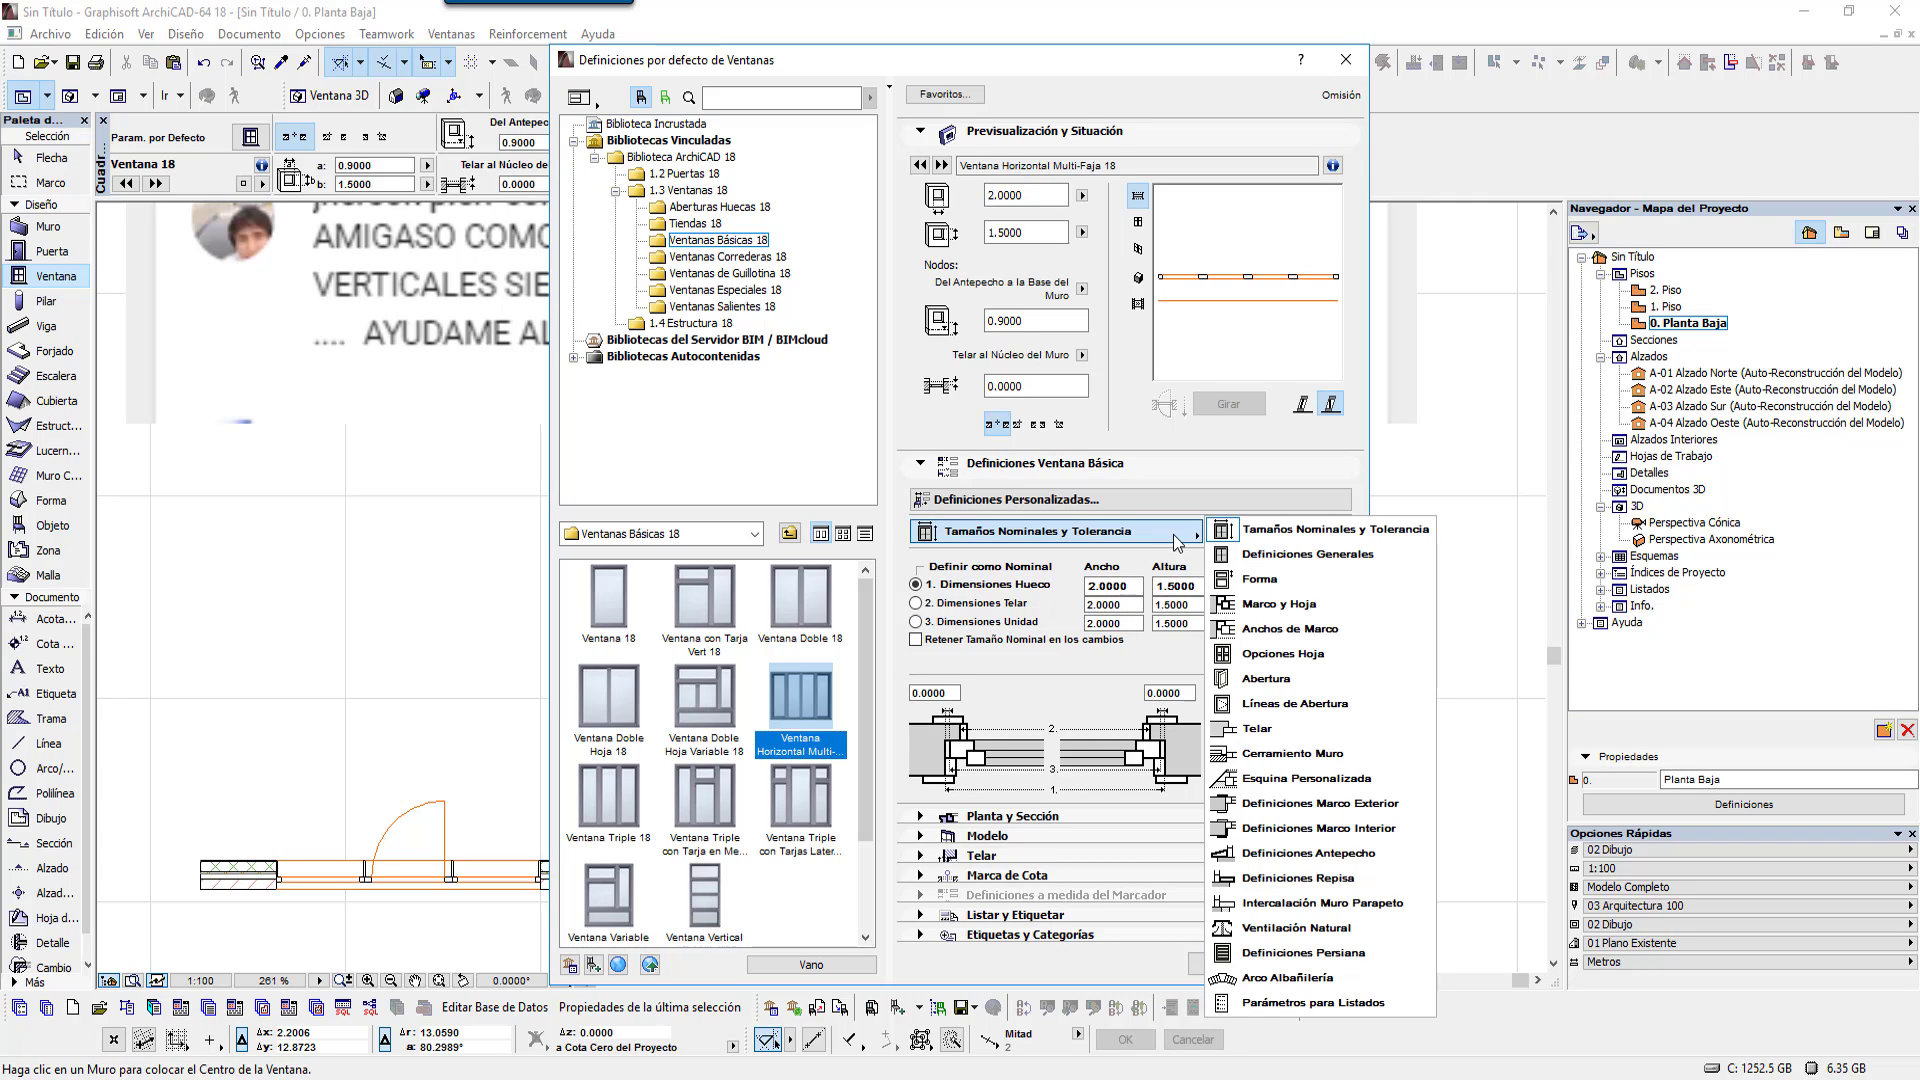
# Step: On the Forma page, change Número Hojas from 4 to 3
pyautogui.click(1270, 584)
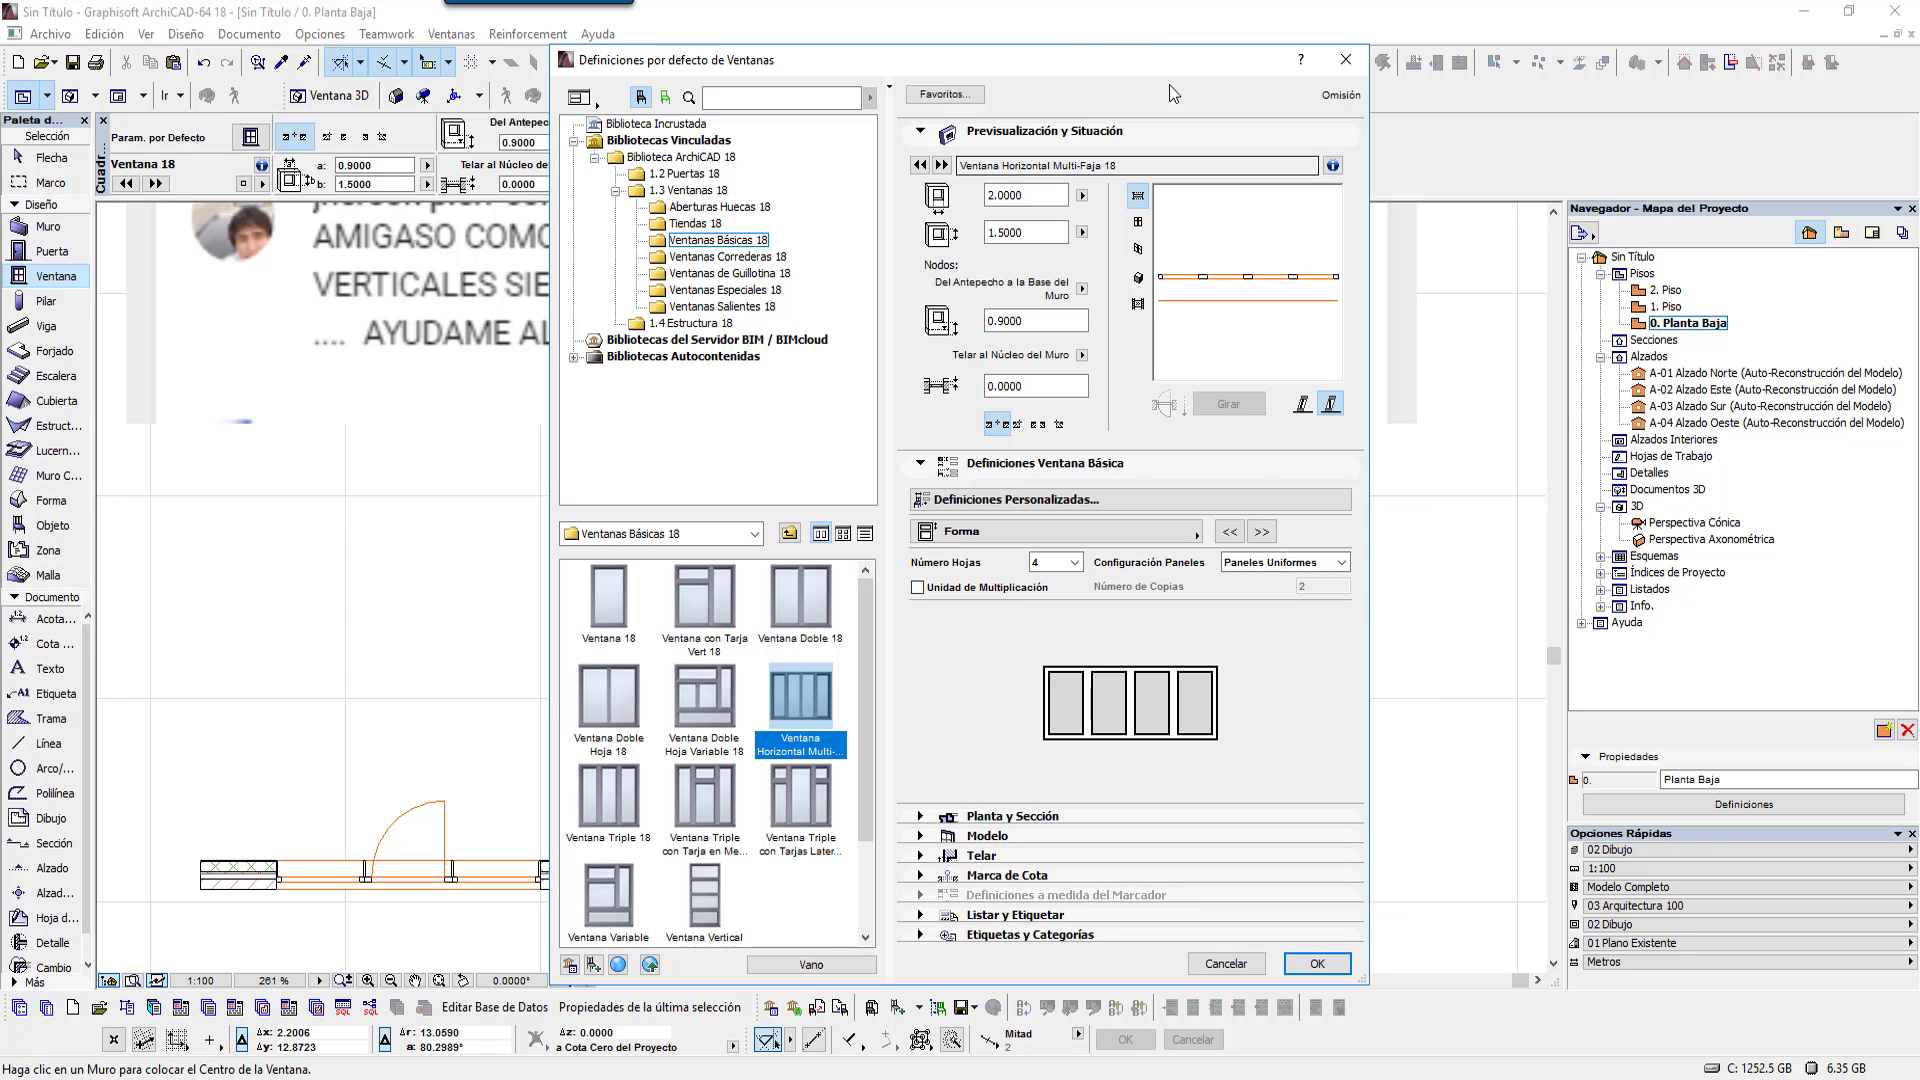
pyautogui.moveTo(1161, 72)
pyautogui.mouseDown()
pyautogui.moveTo(1283, 70)
pyautogui.moveTo(1368, 7)
pyautogui.mouseUp()
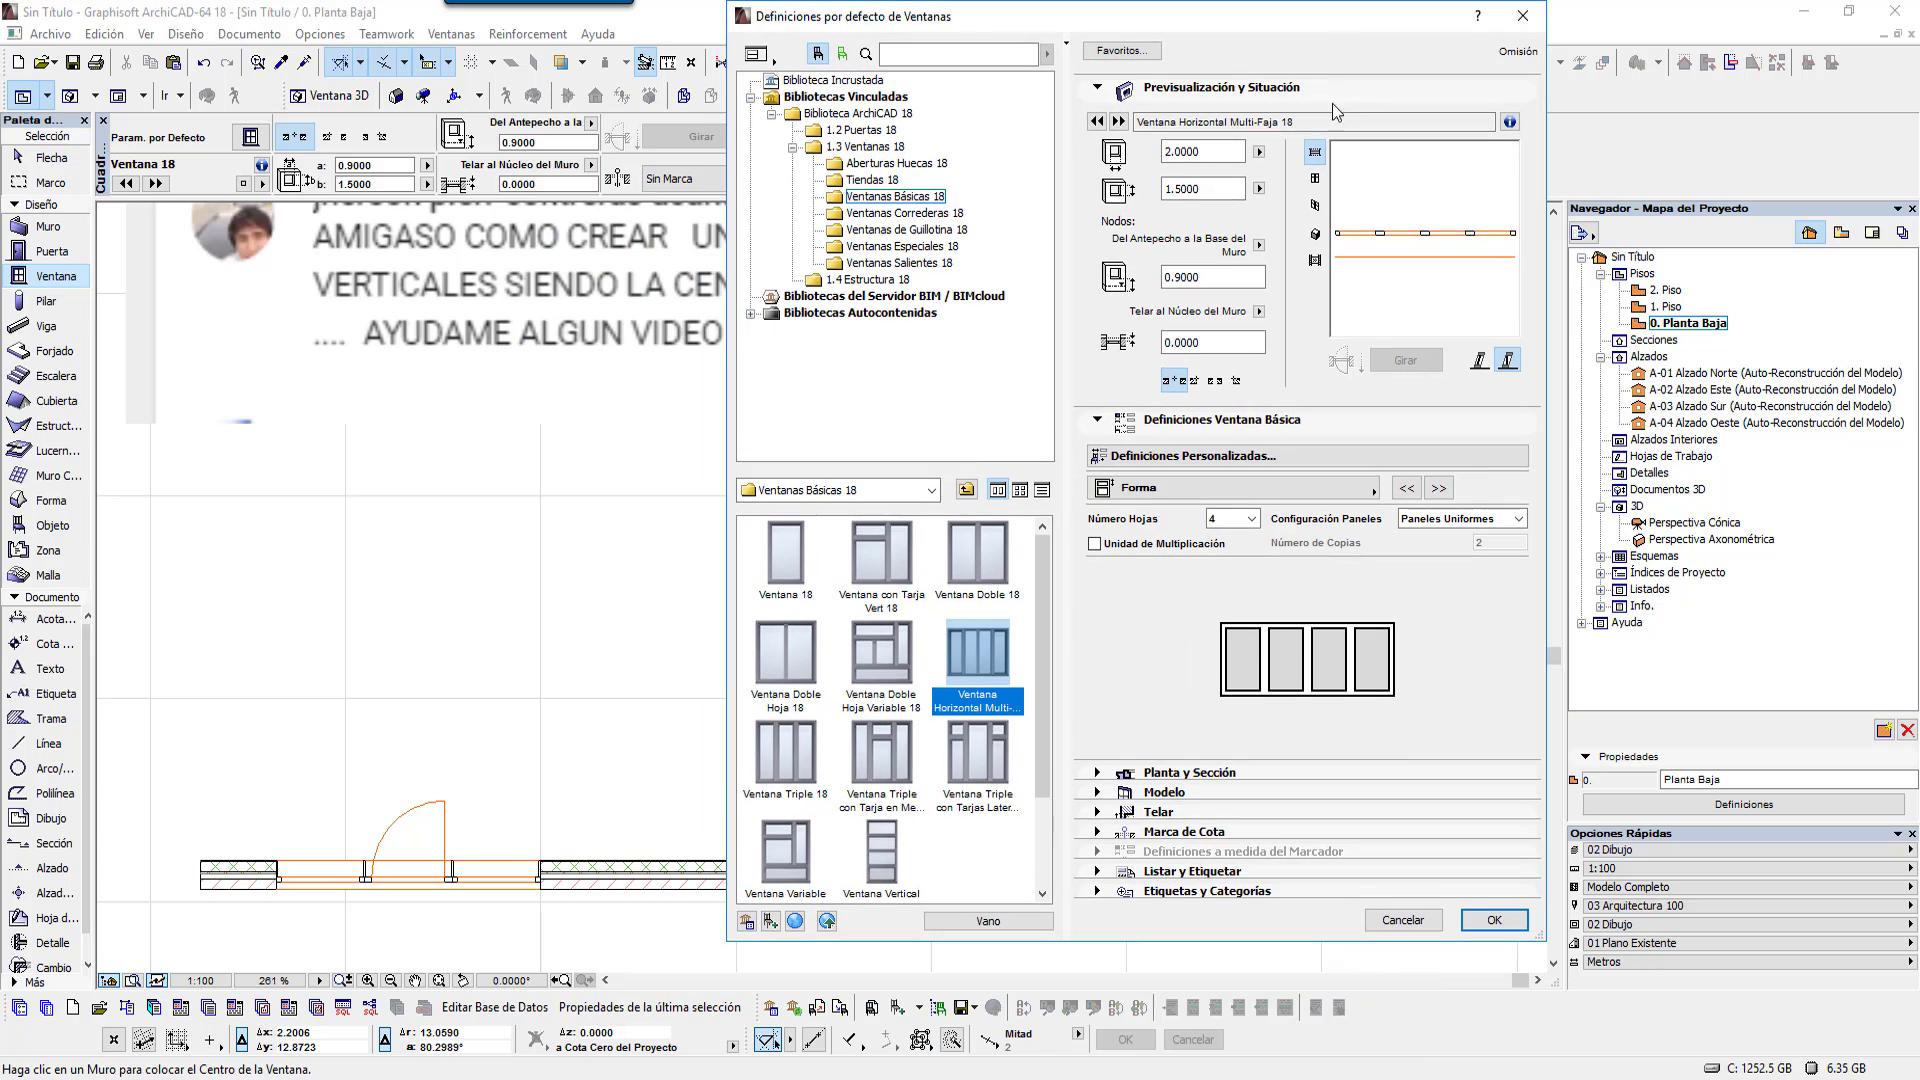
pyautogui.click(1253, 520)
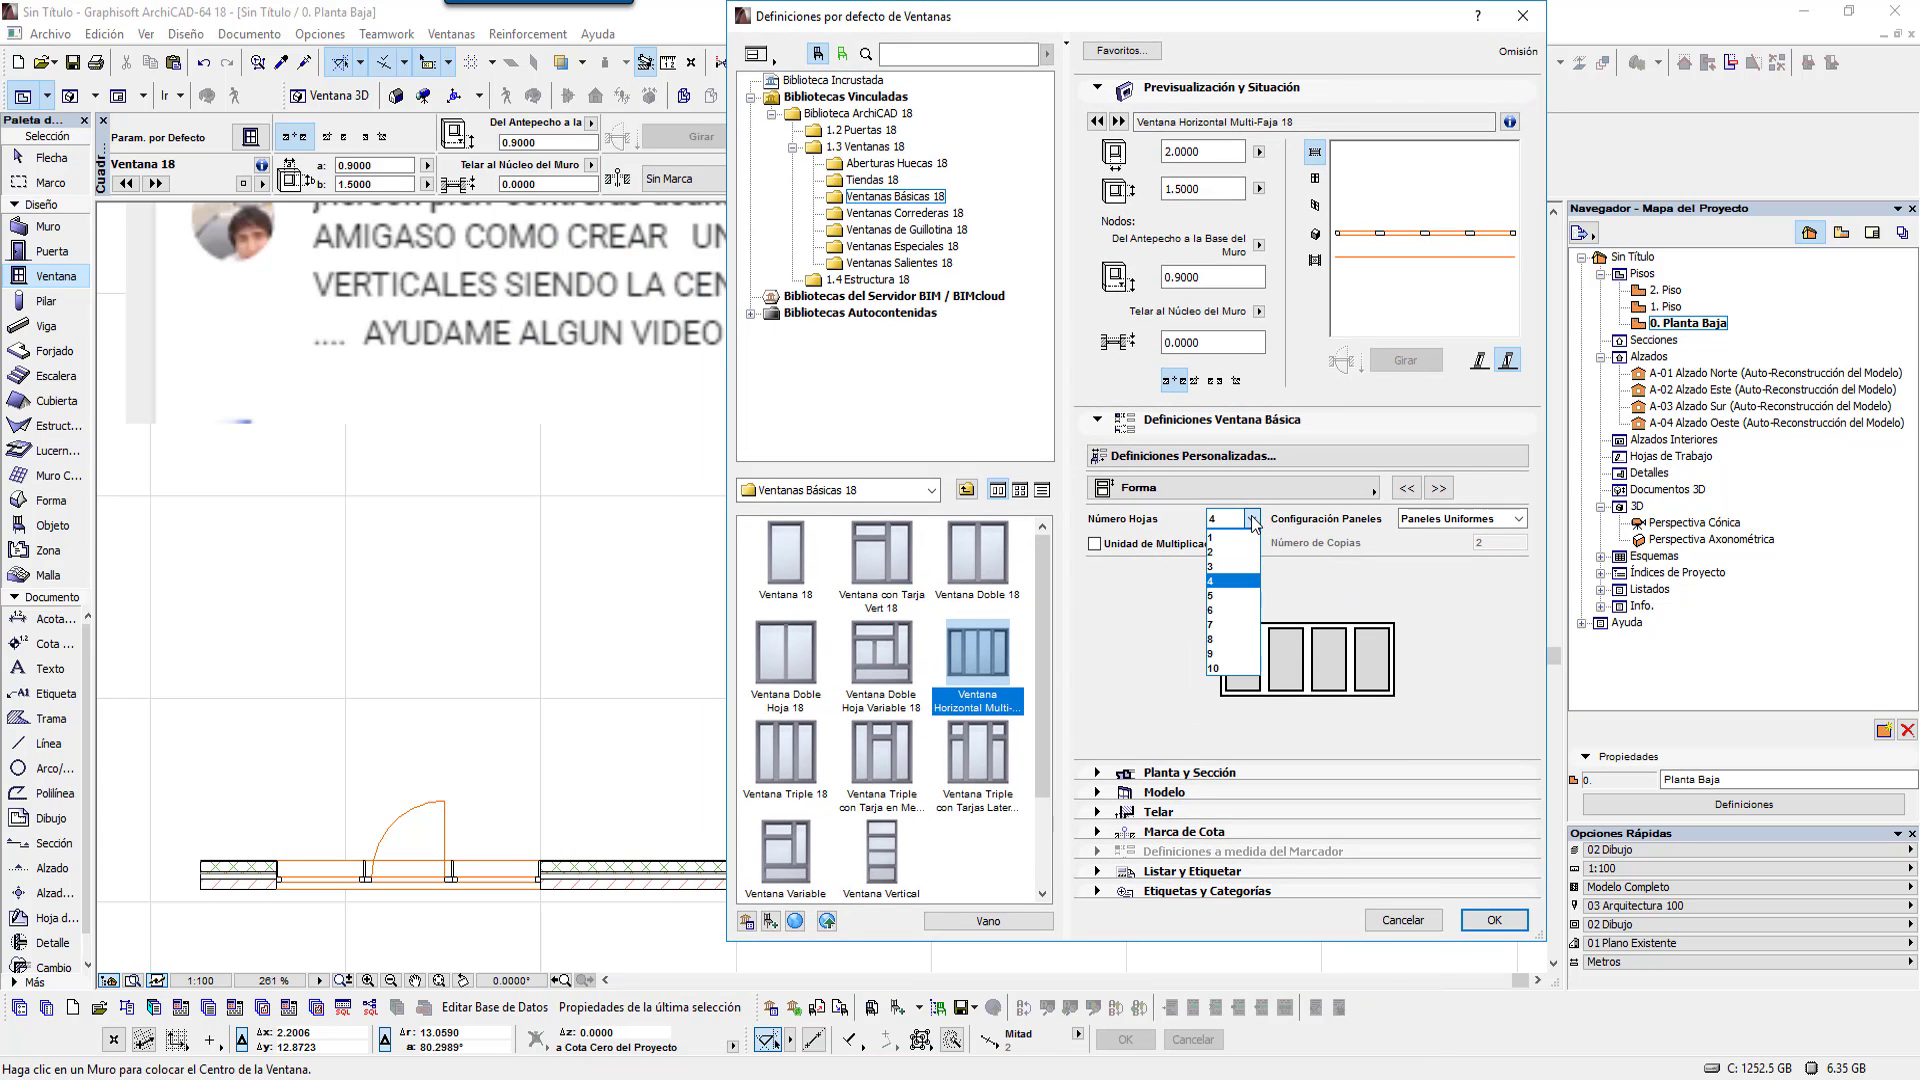
pyautogui.click(1235, 567)
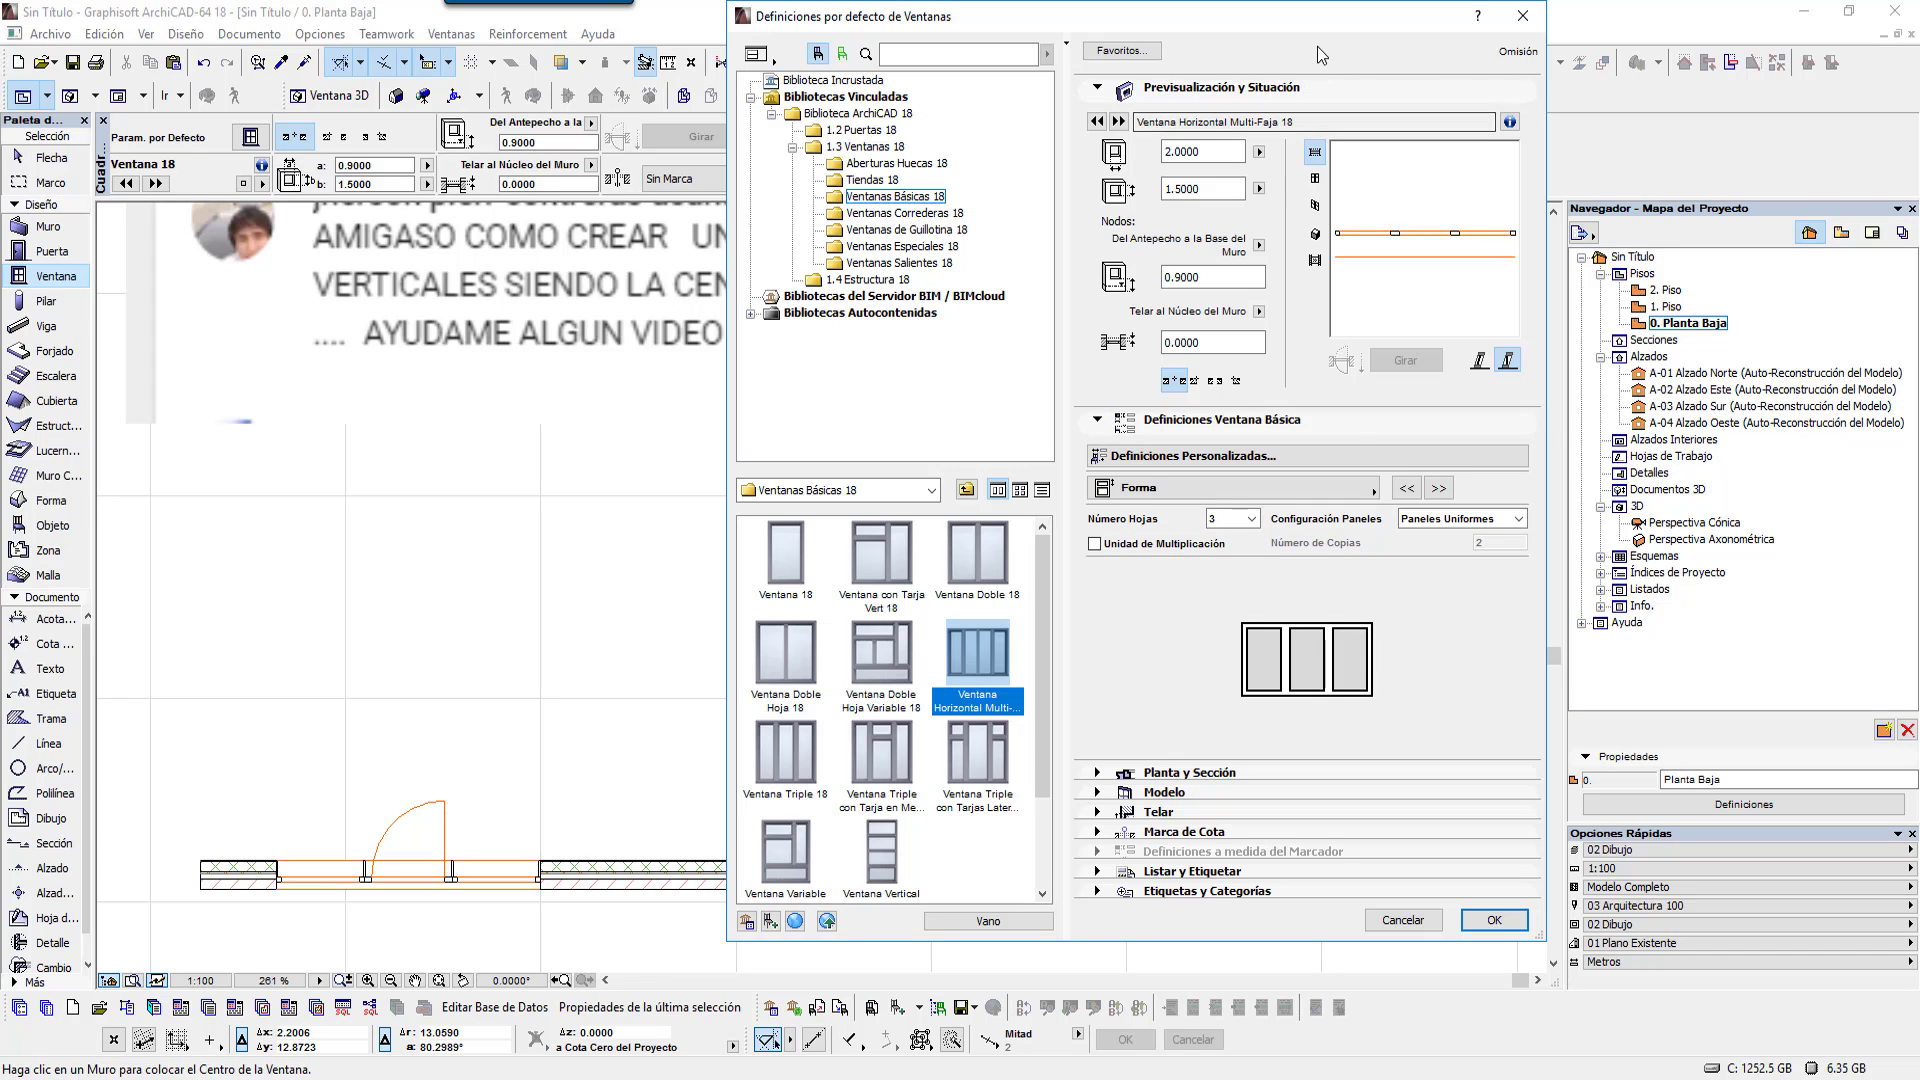
pyautogui.moveTo(1326, 19)
pyautogui.mouseDown()
pyautogui.moveTo(1150, 500)
pyautogui.moveTo(1255, 56)
pyautogui.mouseUp()
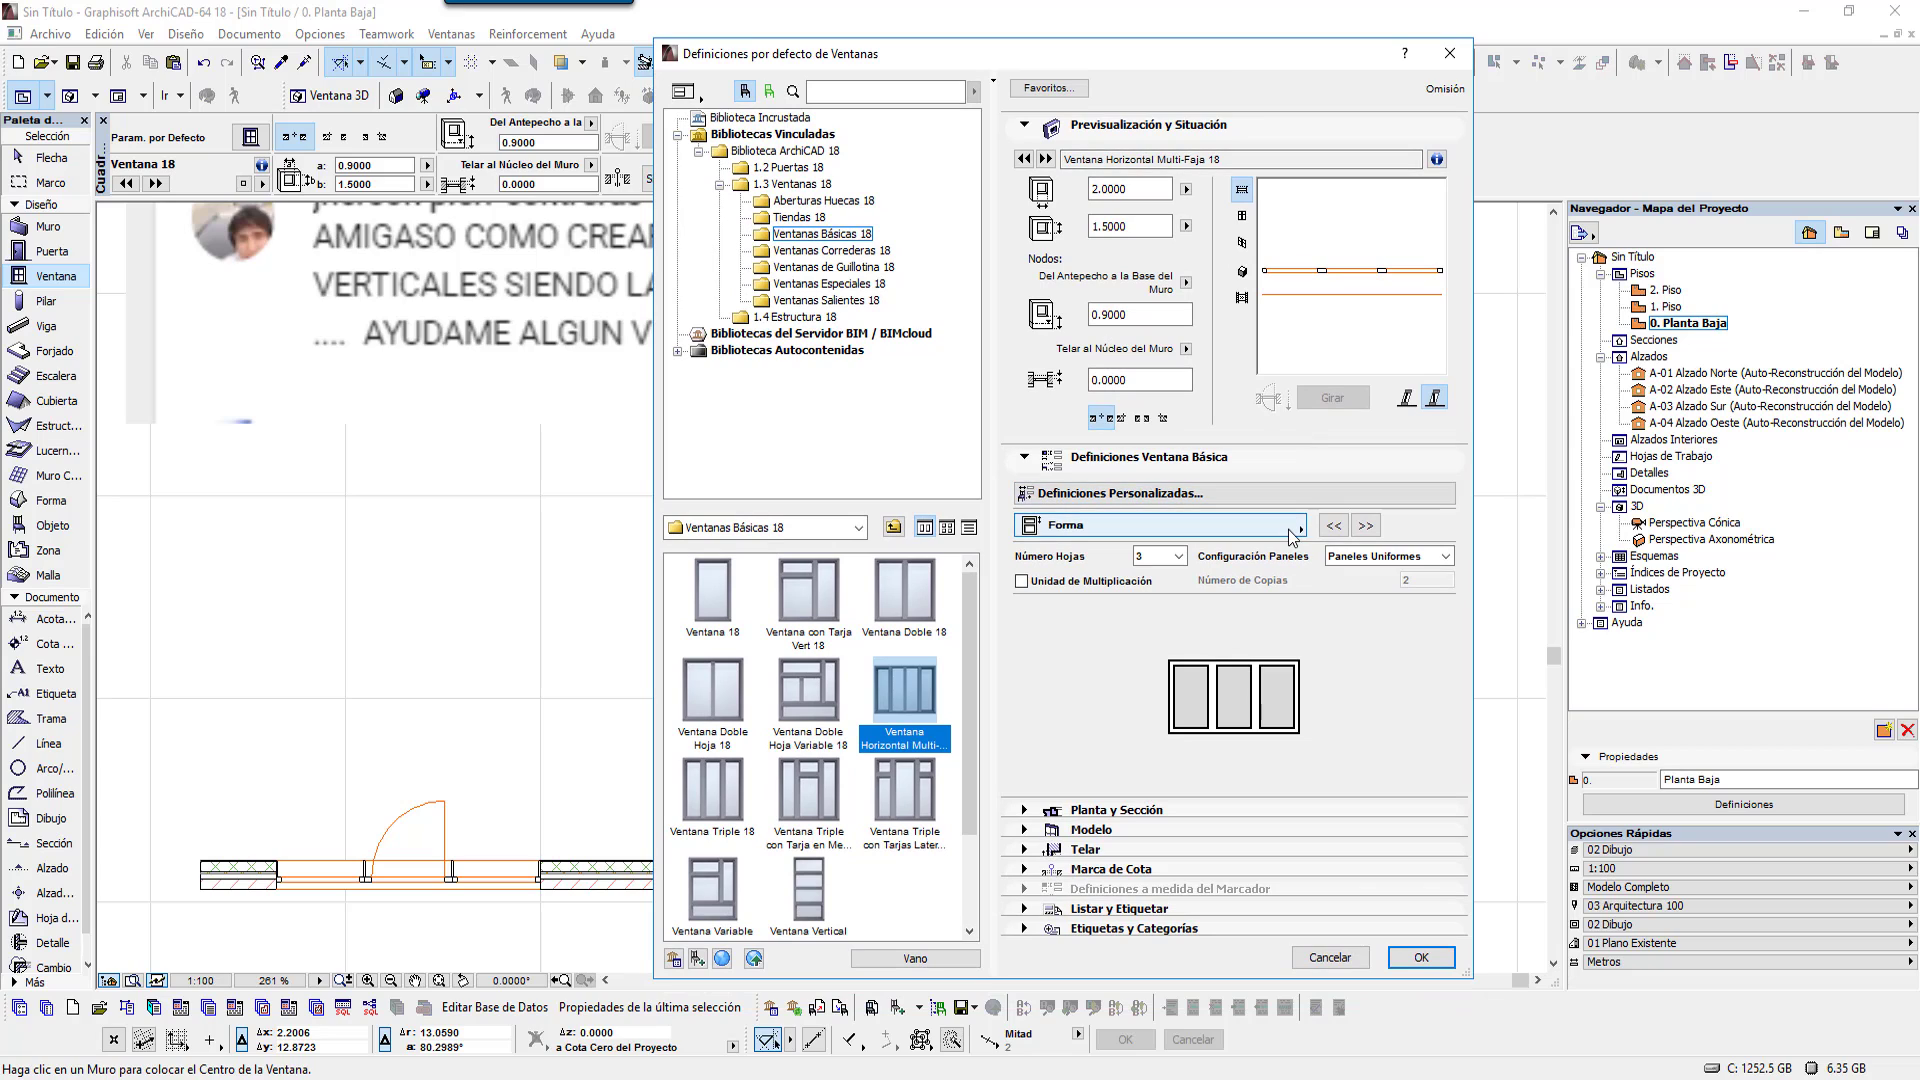
pyautogui.click(1291, 530)
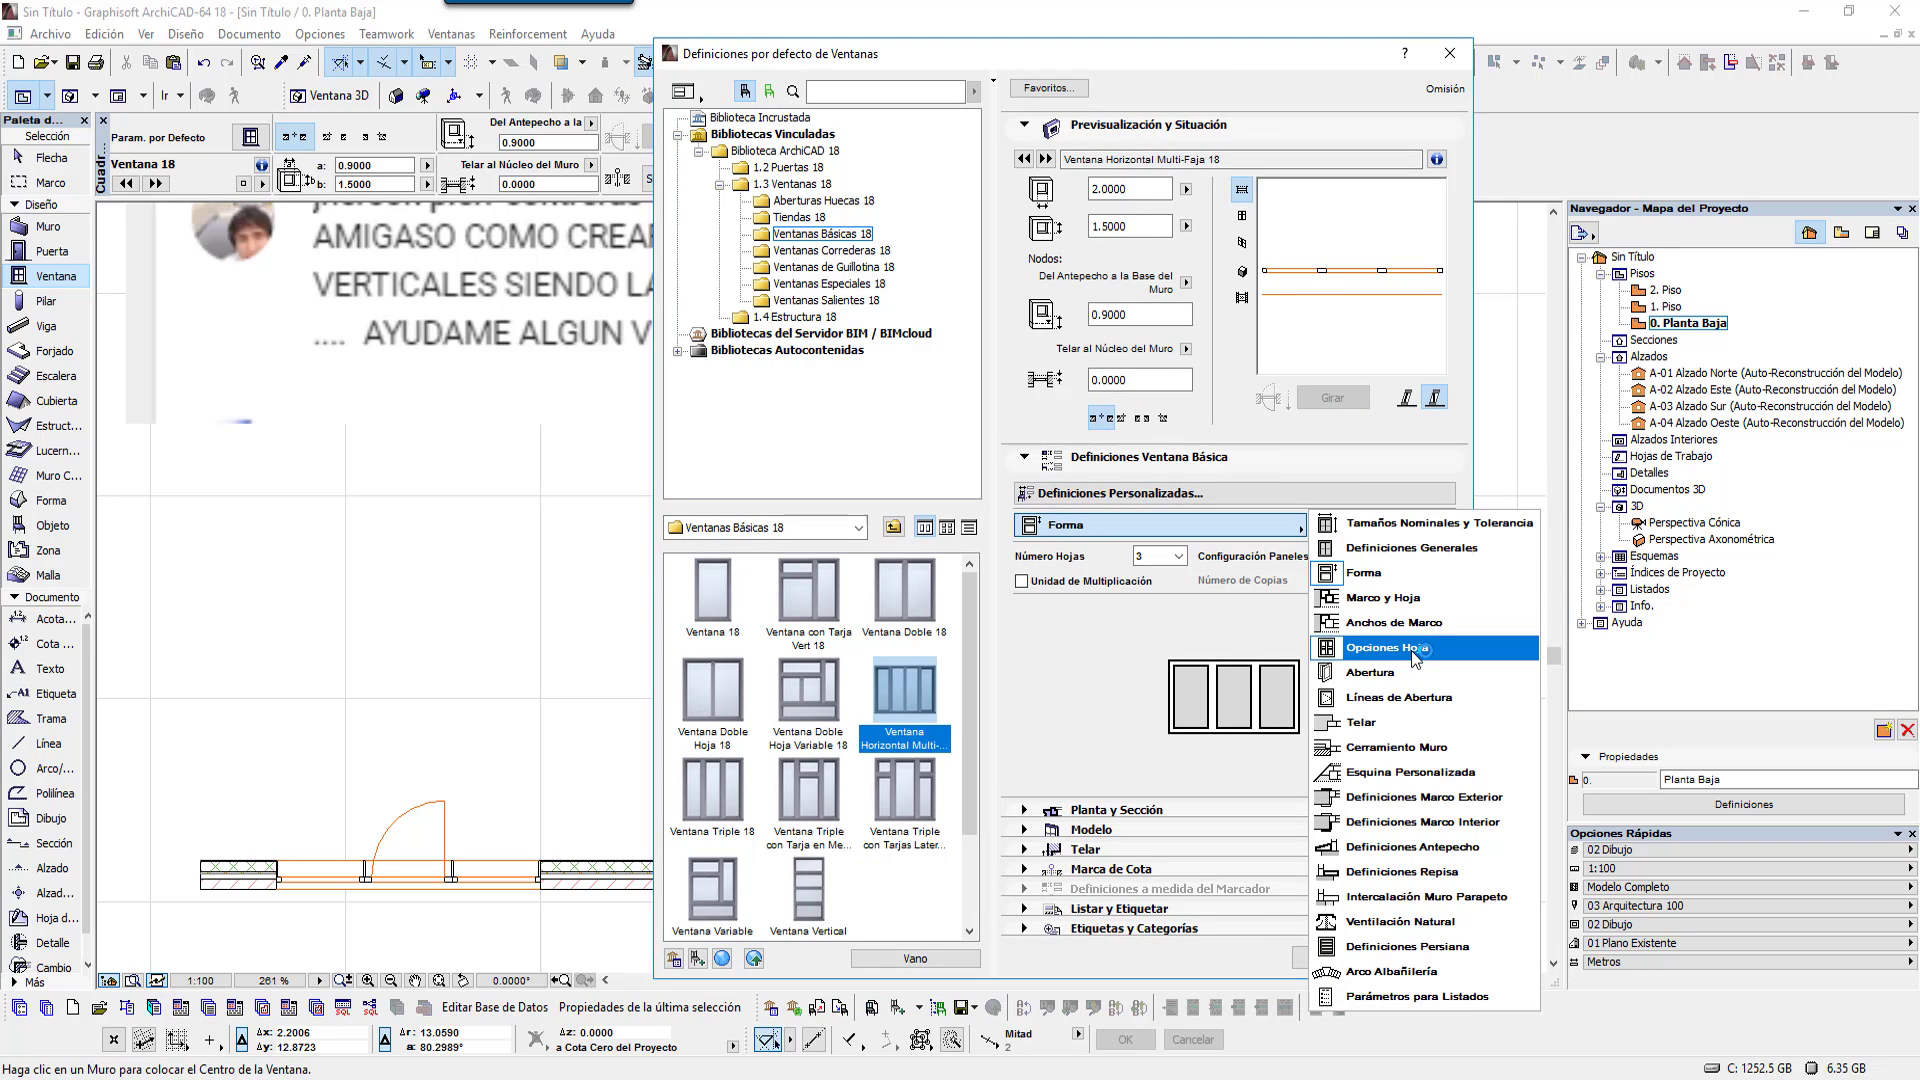
# Step: Review leaf frame types on the Opciones Hoja page, keeping Nº Maineles for leaf 1
pyautogui.click(1415, 648)
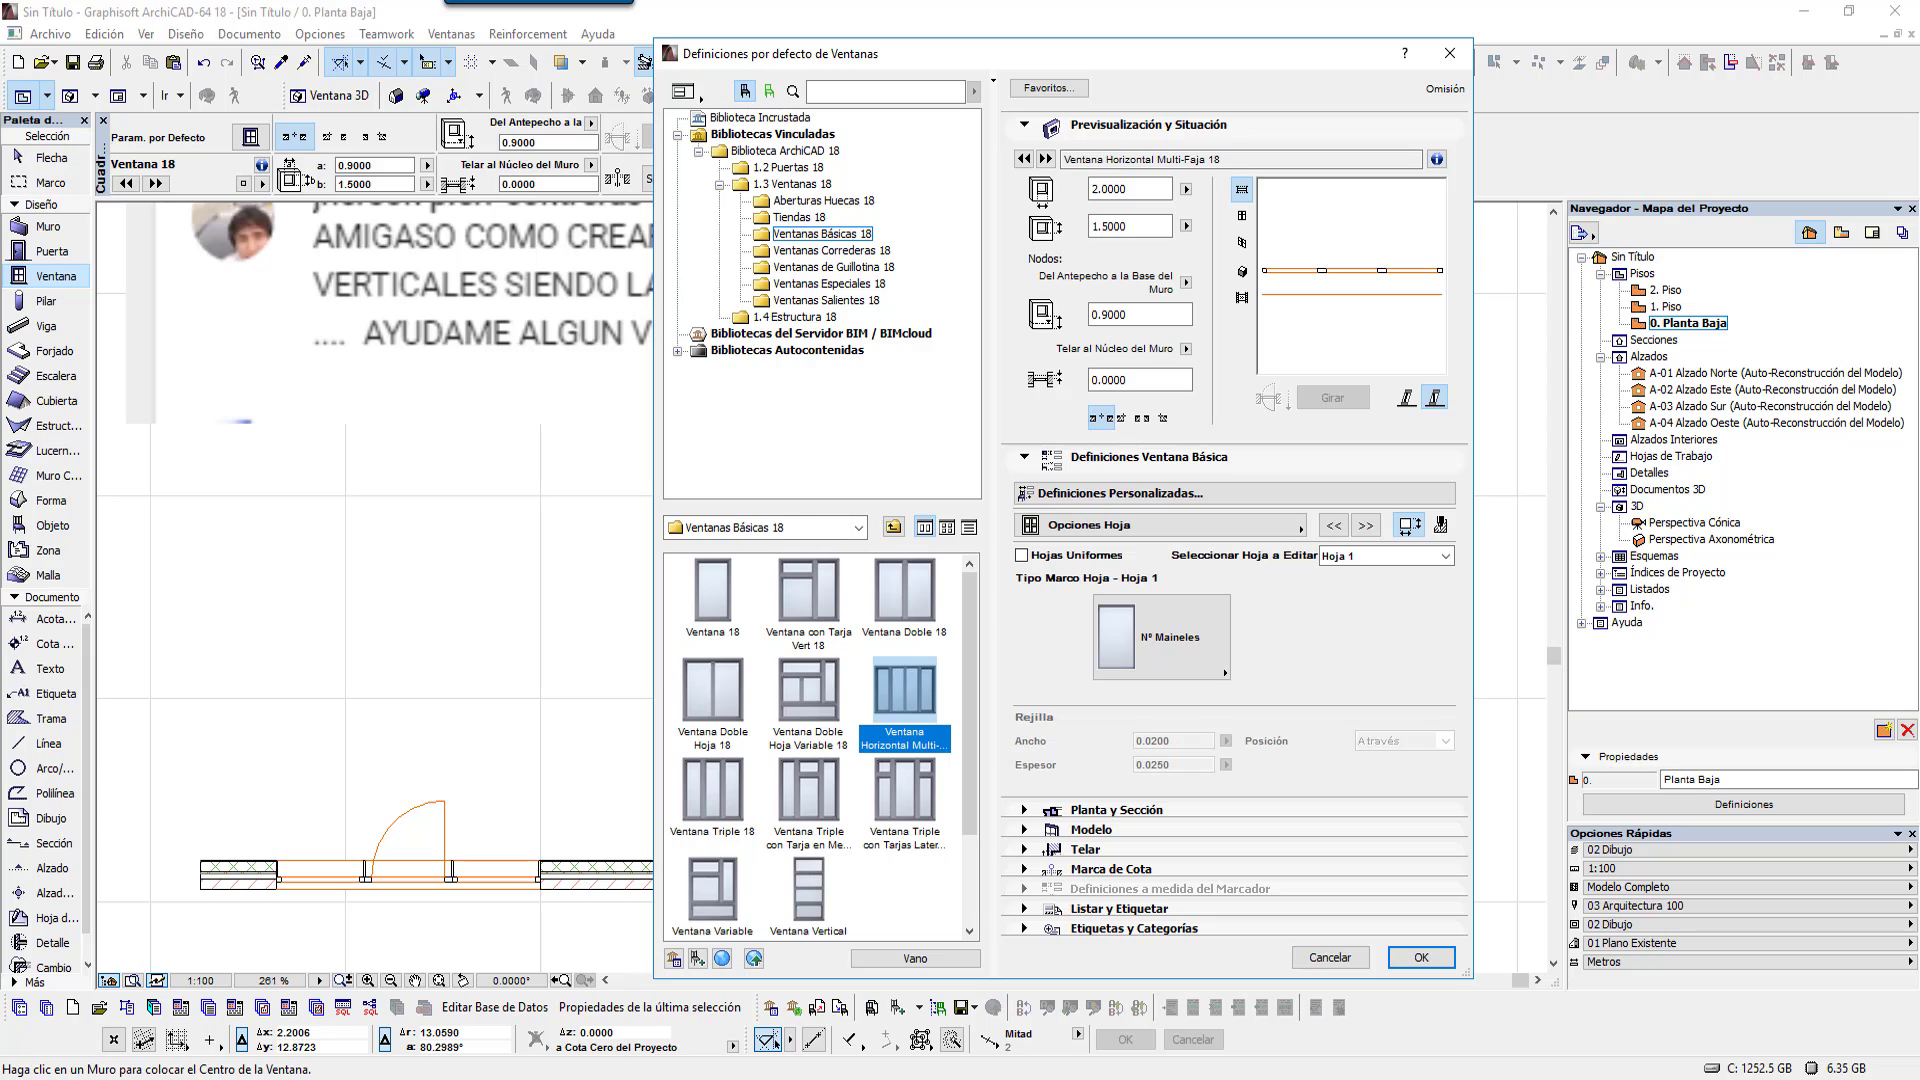
pyautogui.click(1160, 636)
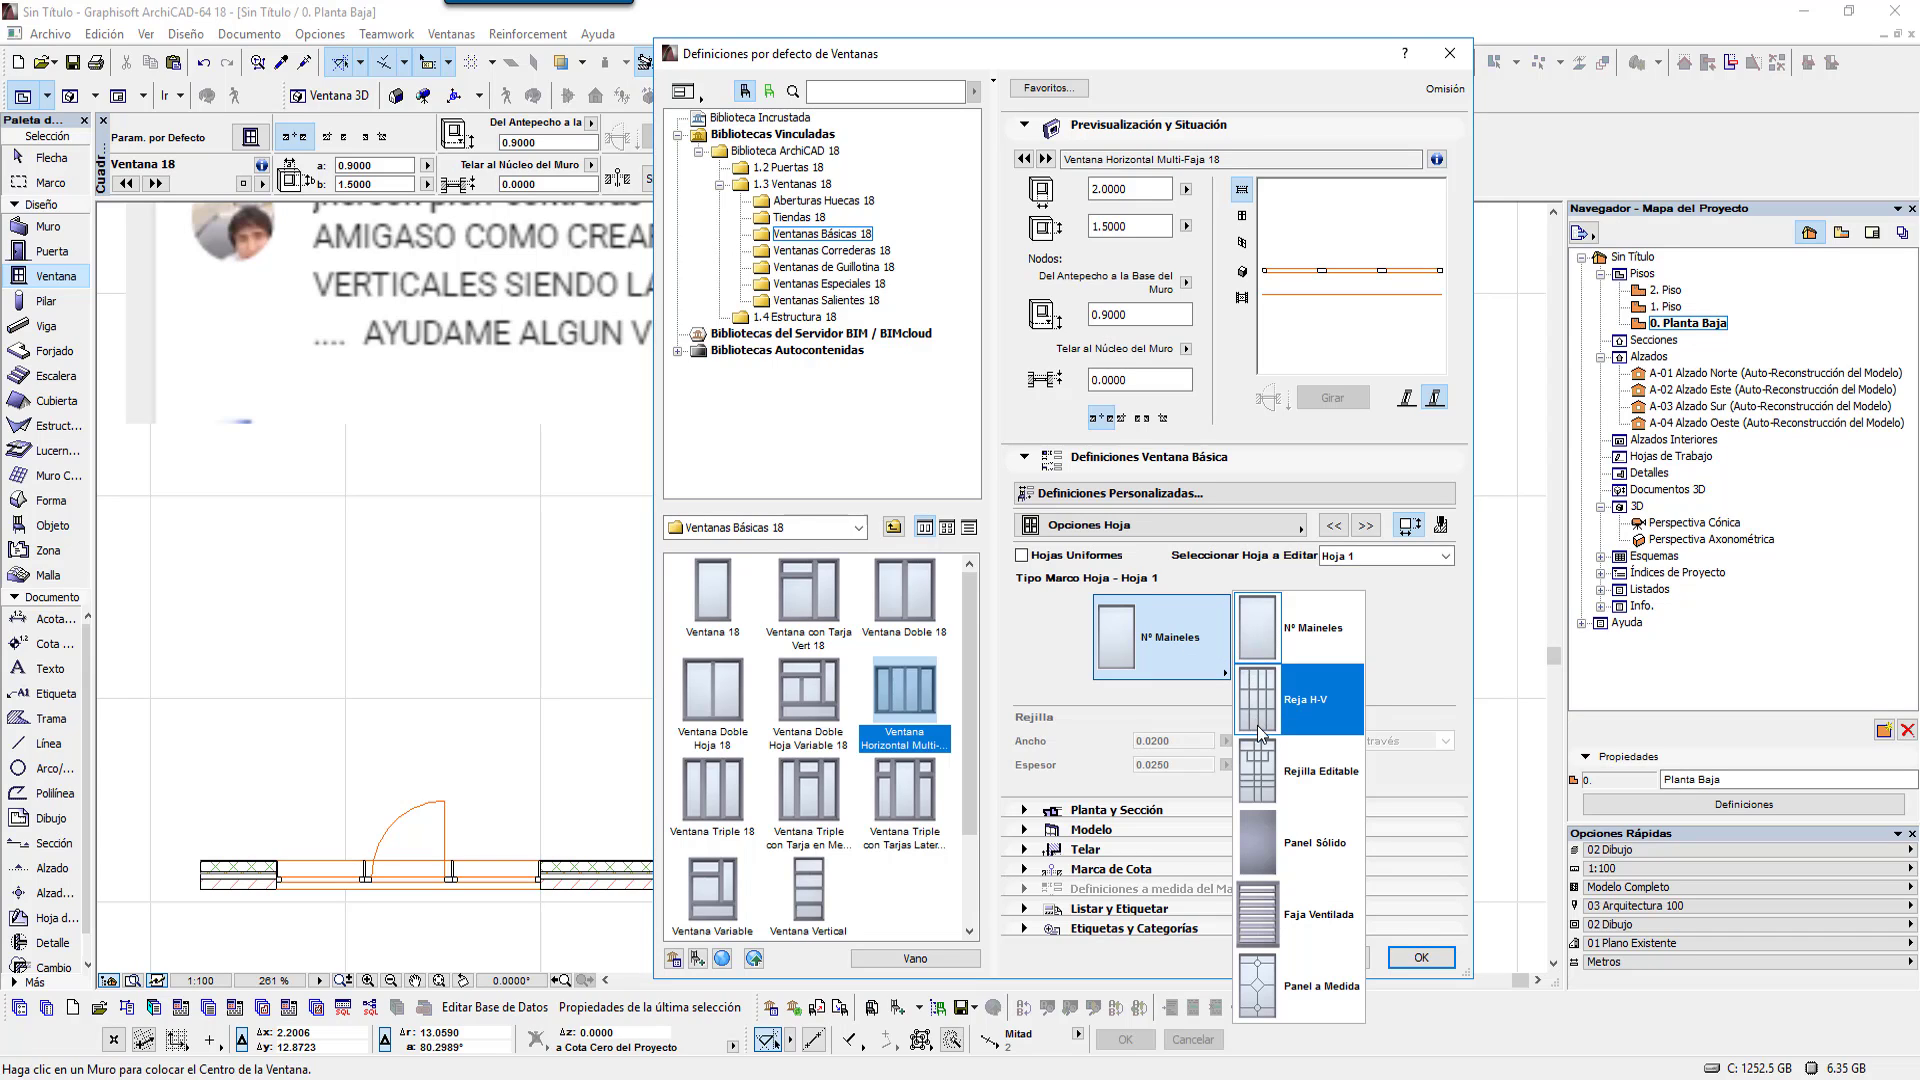
pyautogui.click(1184, 645)
pyautogui.click(1225, 640)
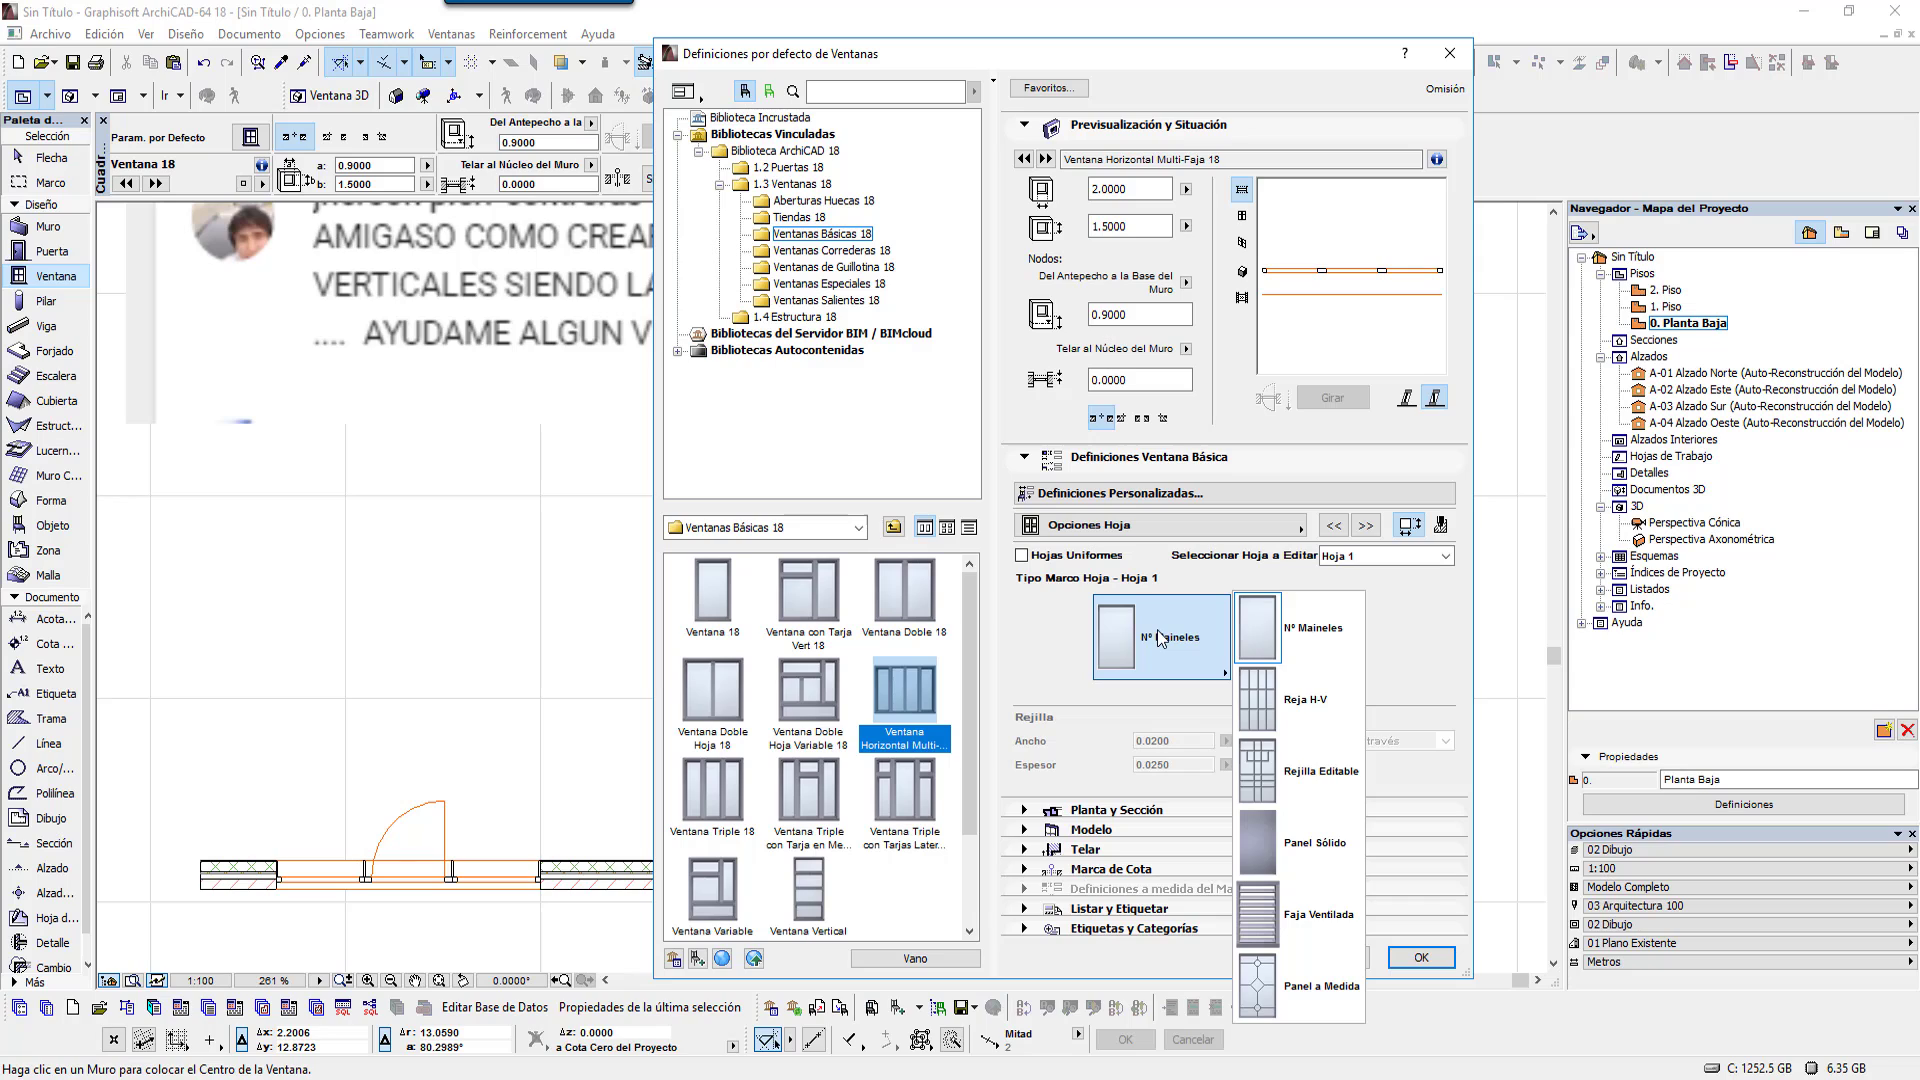
pyautogui.click(1159, 638)
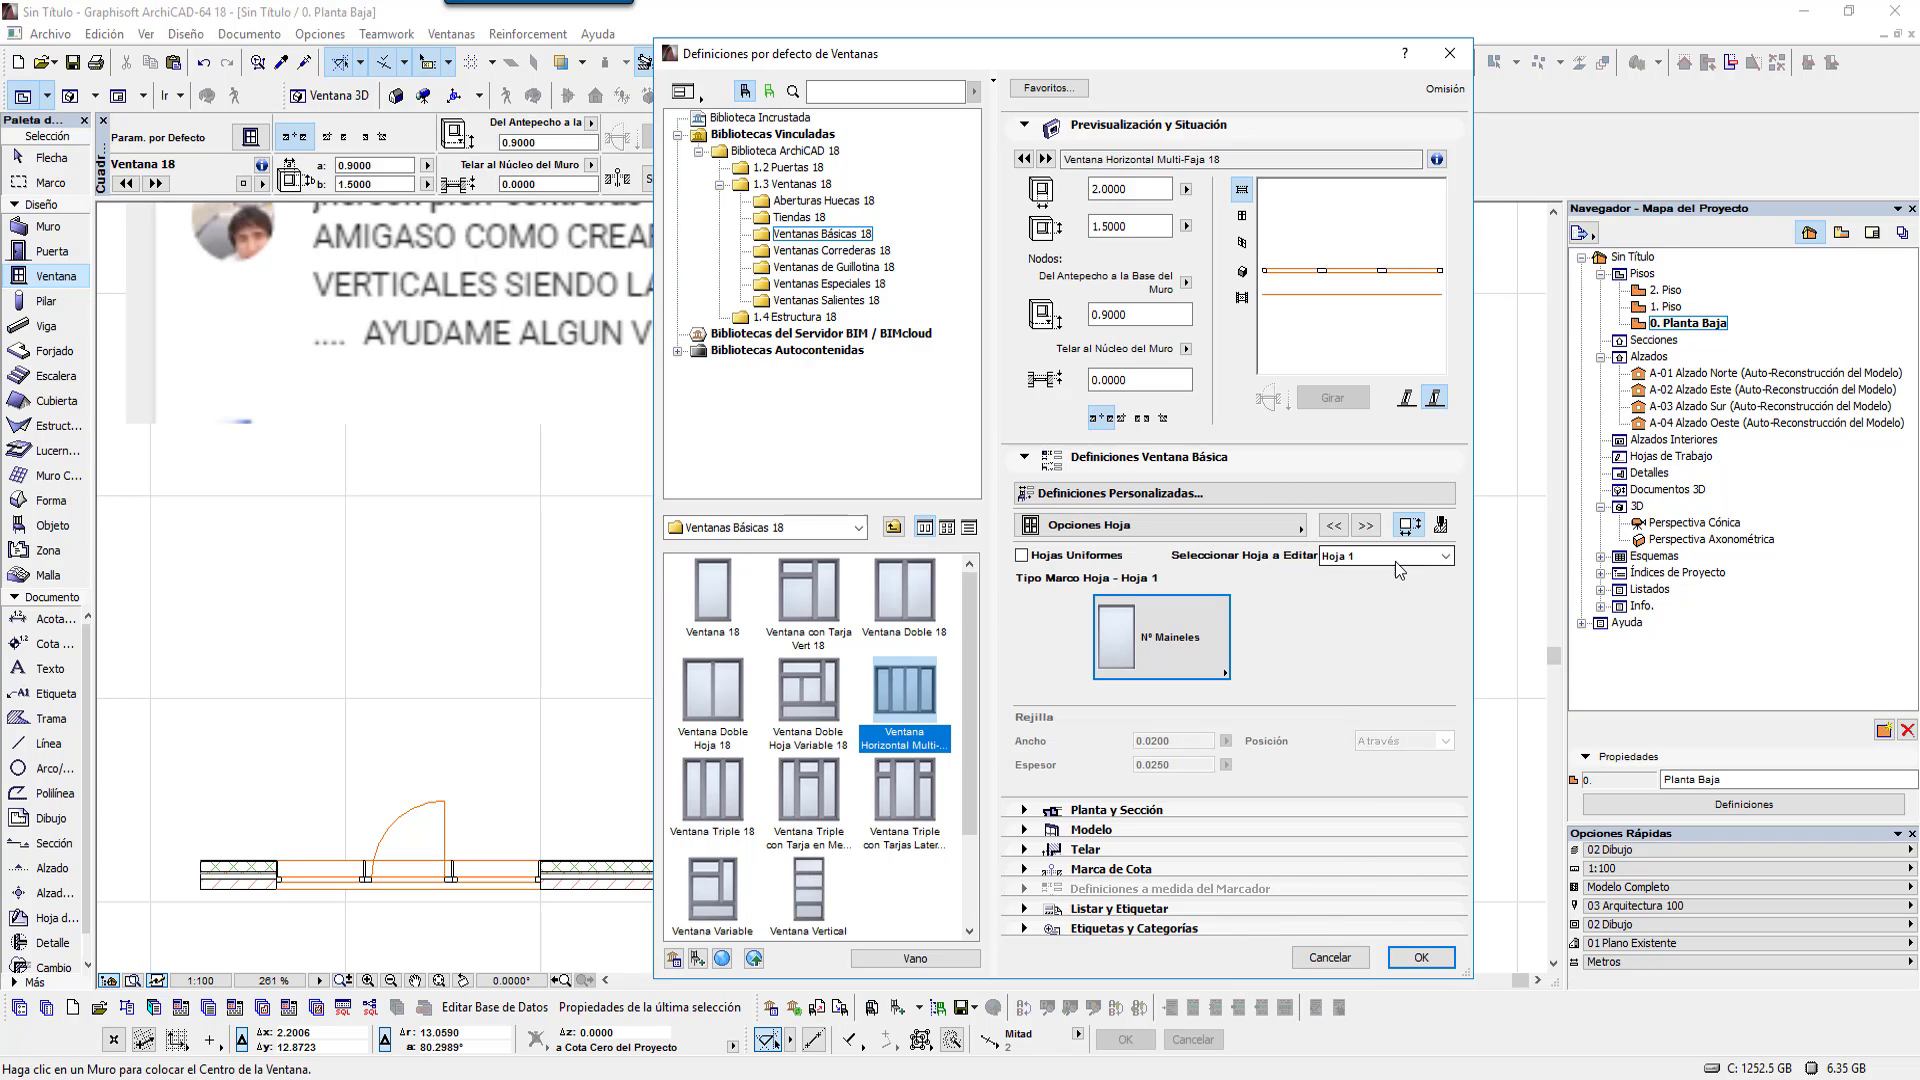
pyautogui.click(1395, 561)
pyautogui.click(1284, 533)
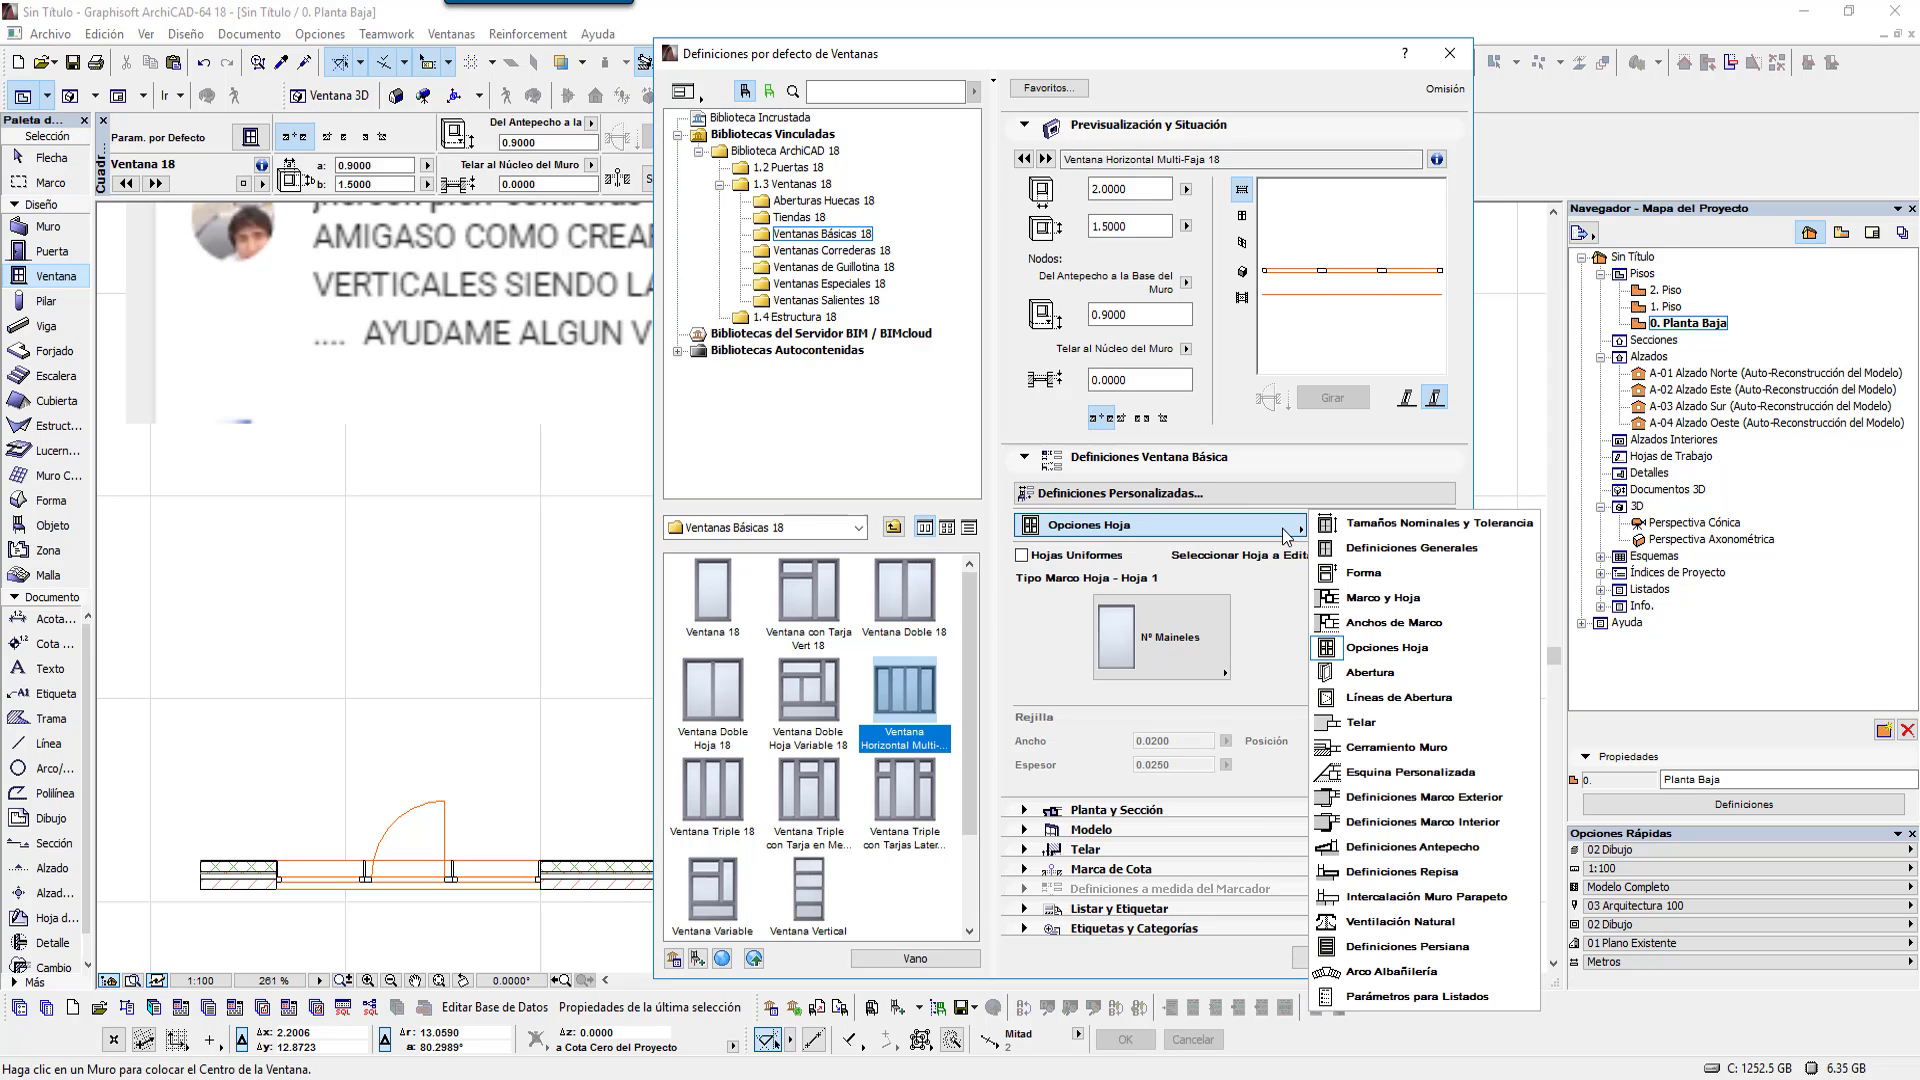
# Step: On the Abertura page, set Hoja 2 to Saliente Lateral, leaves 1 and 3 Cristal Fijo
pyautogui.click(1377, 672)
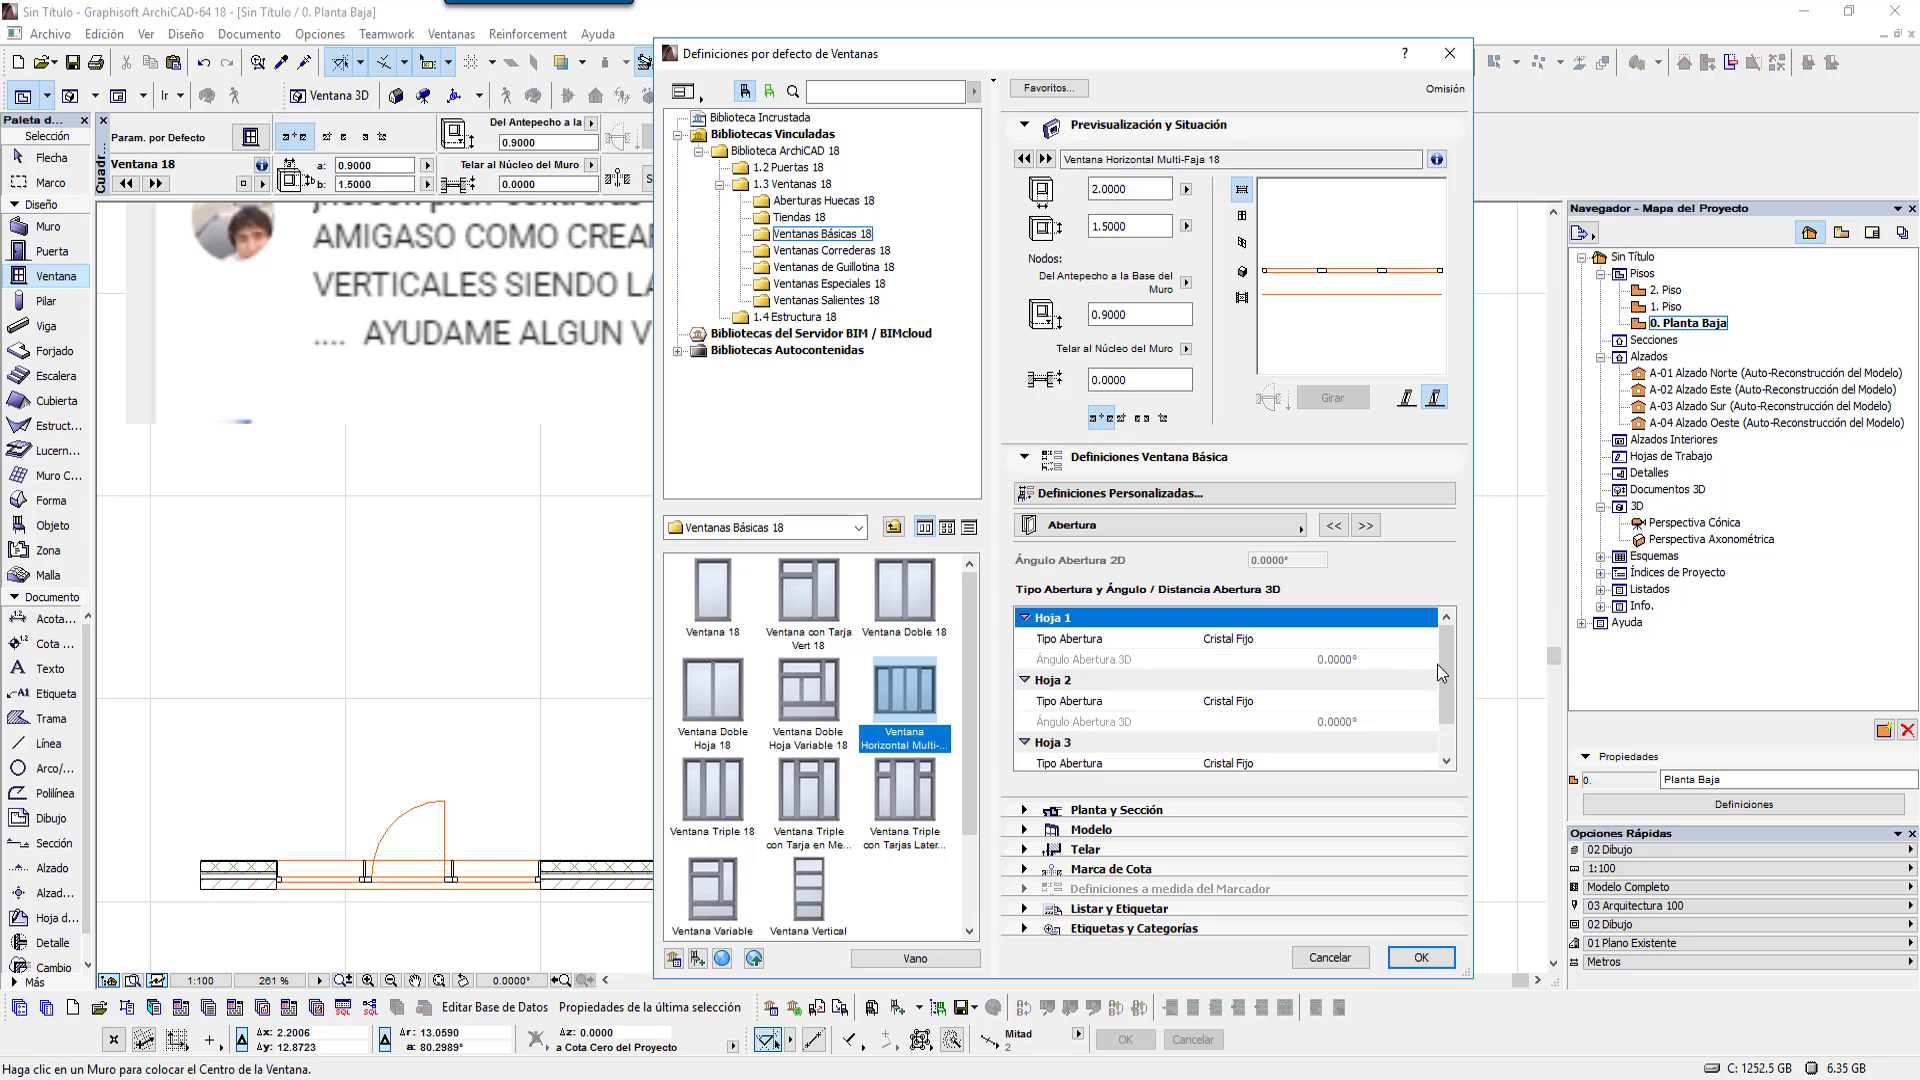
pyautogui.click(1272, 645)
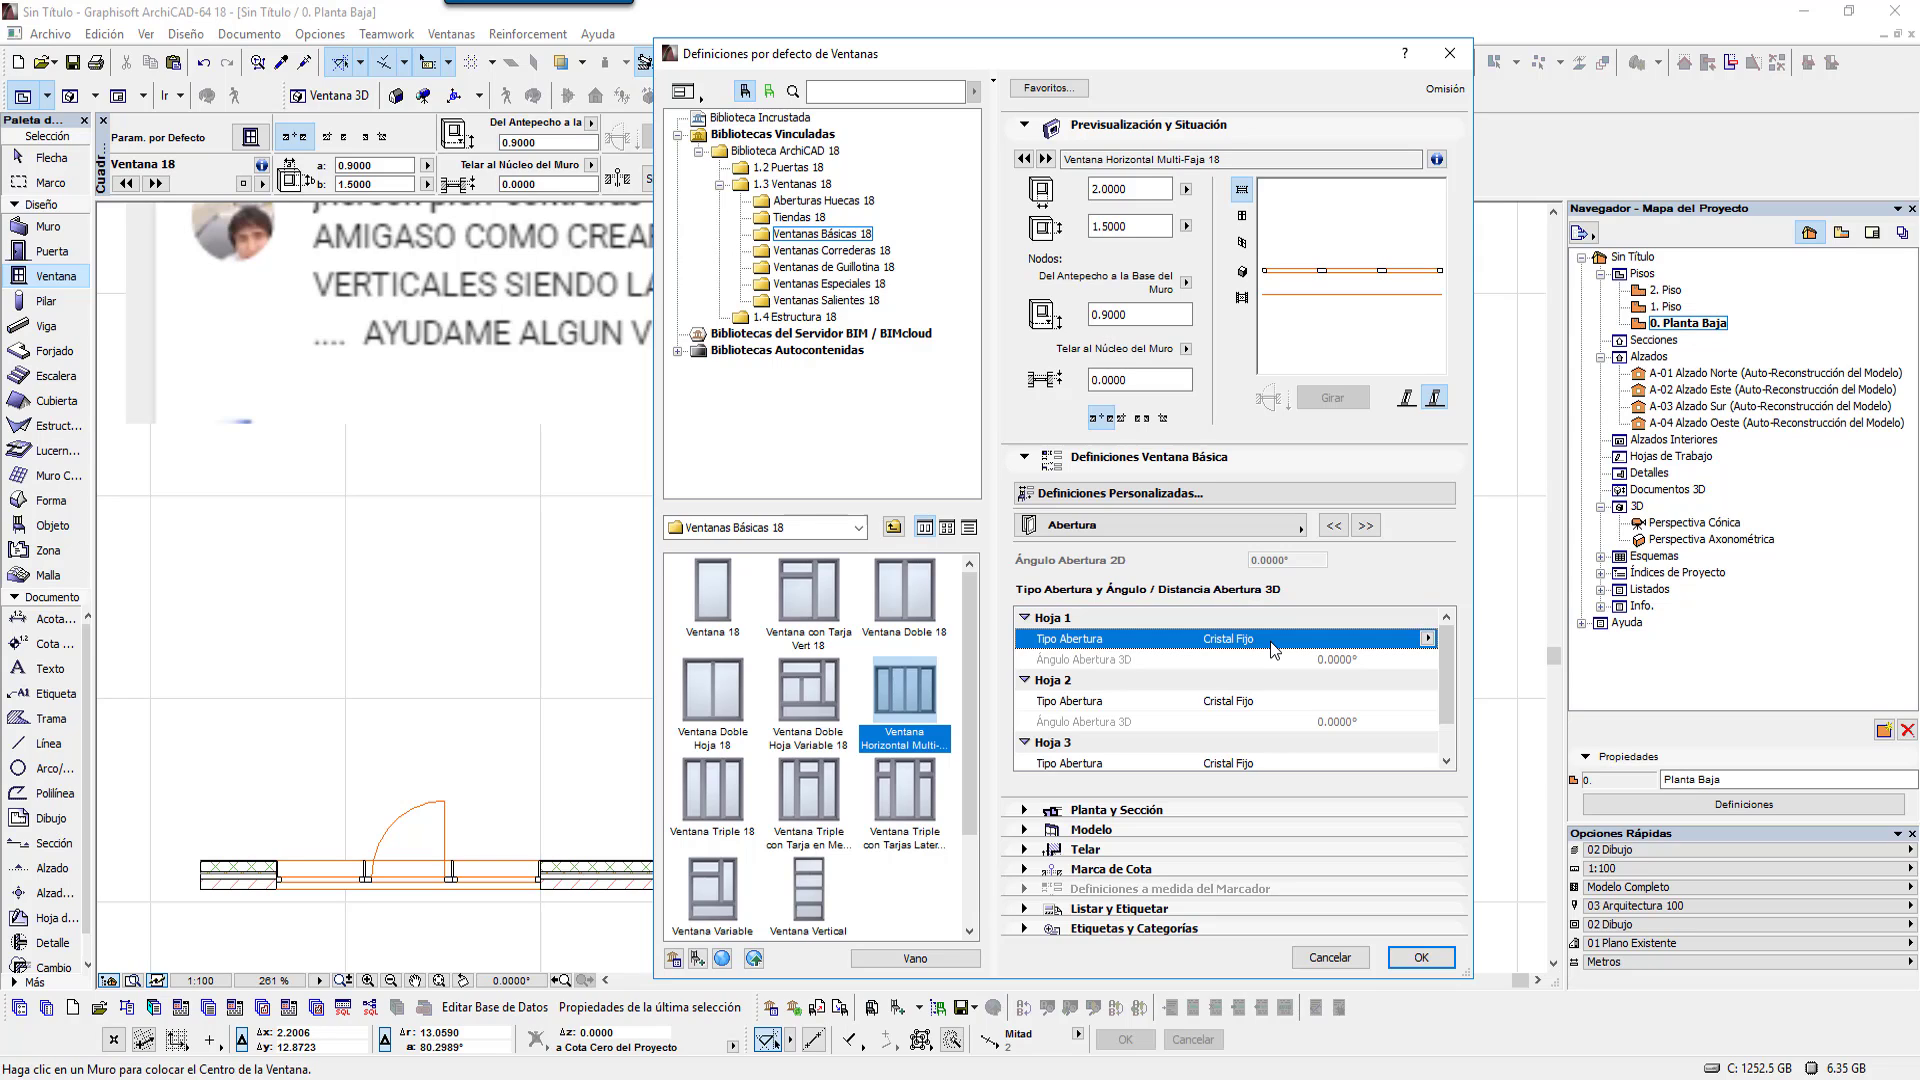
pyautogui.click(1250, 704)
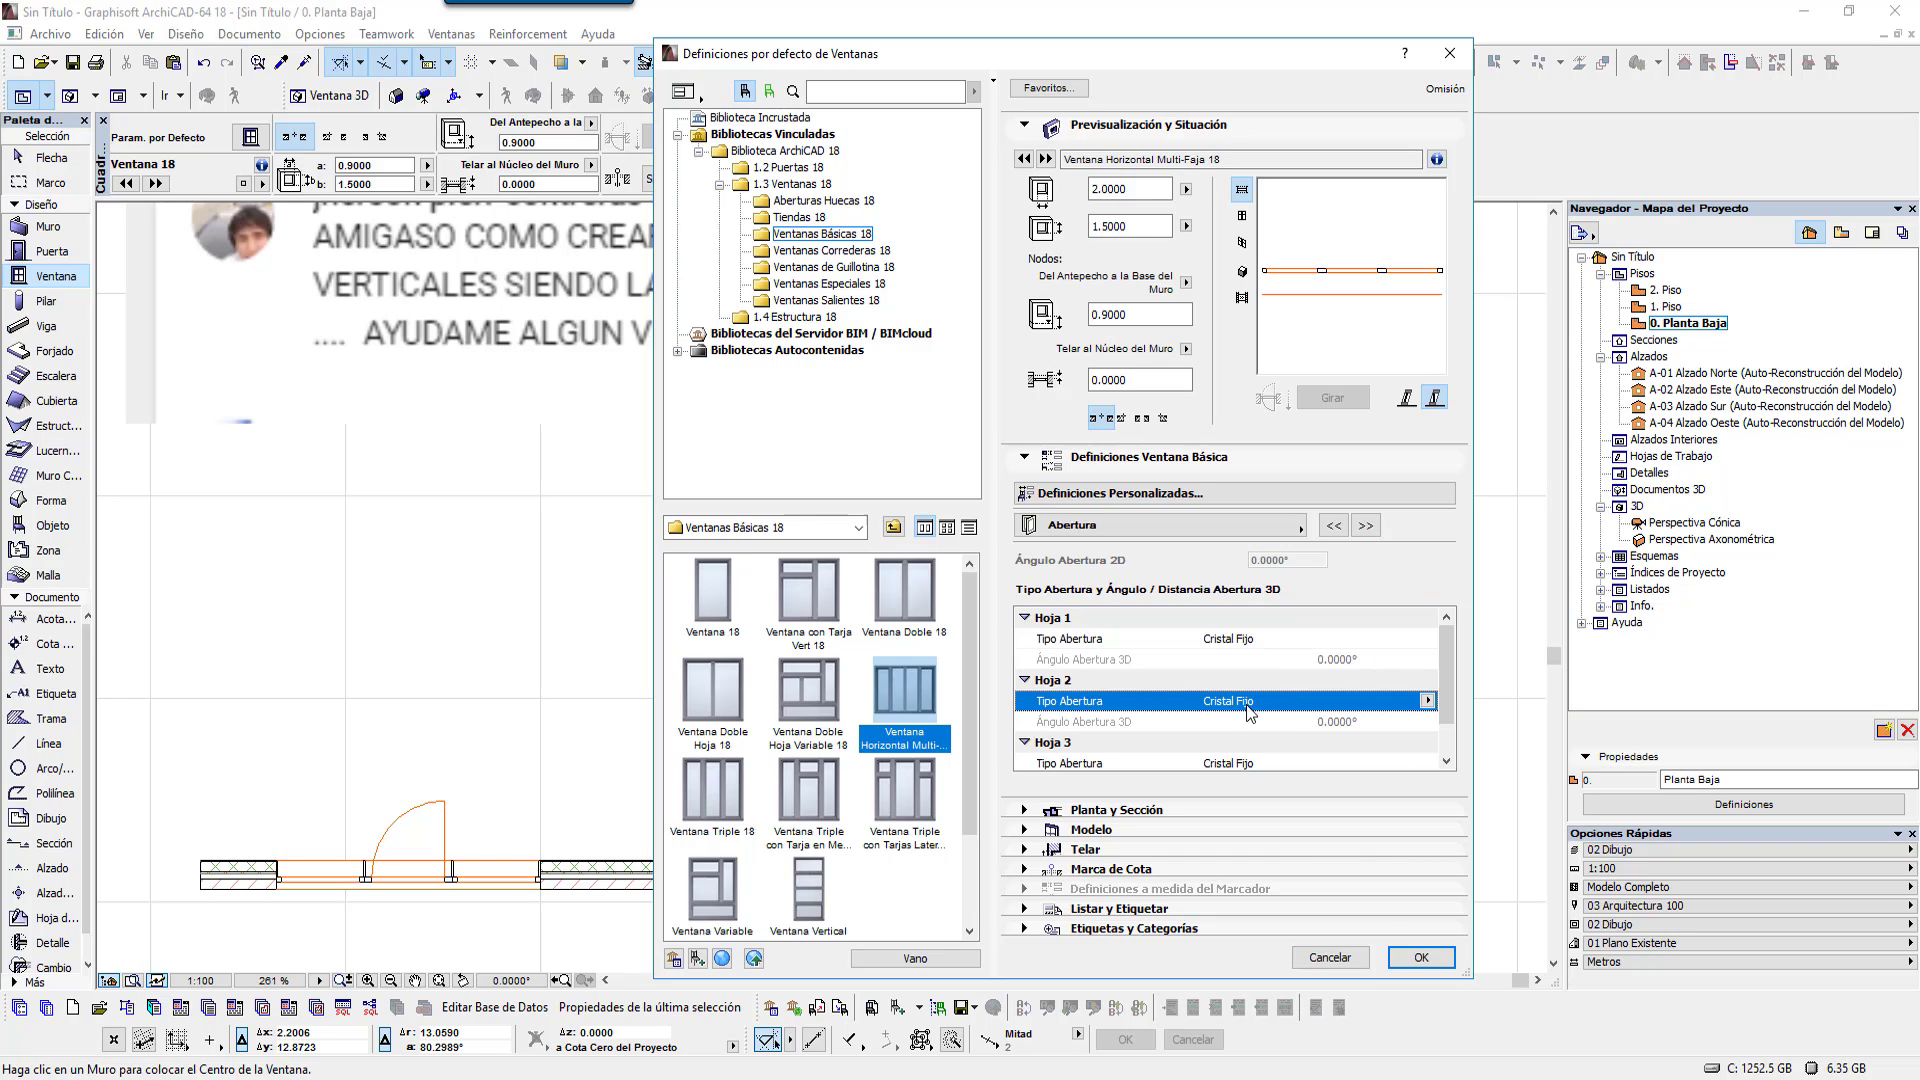
pyautogui.click(1427, 702)
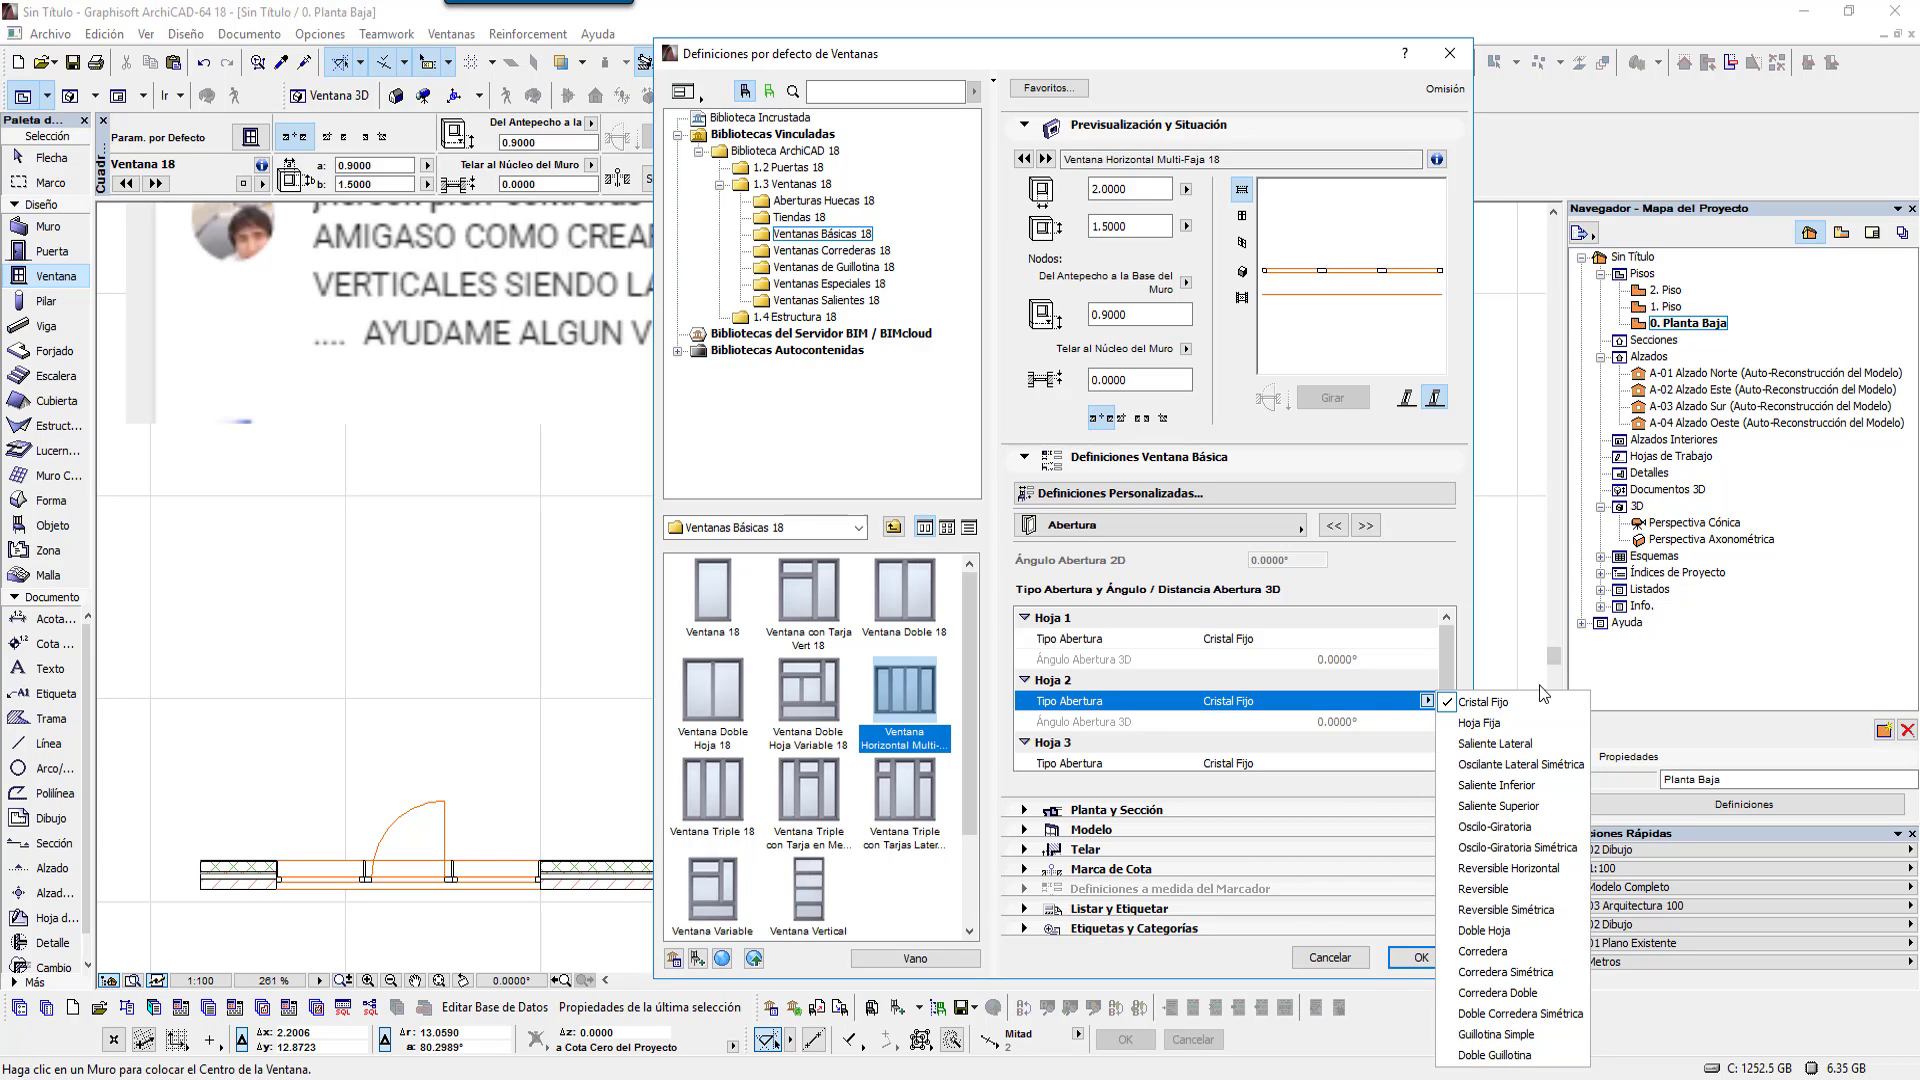
pyautogui.click(1543, 749)
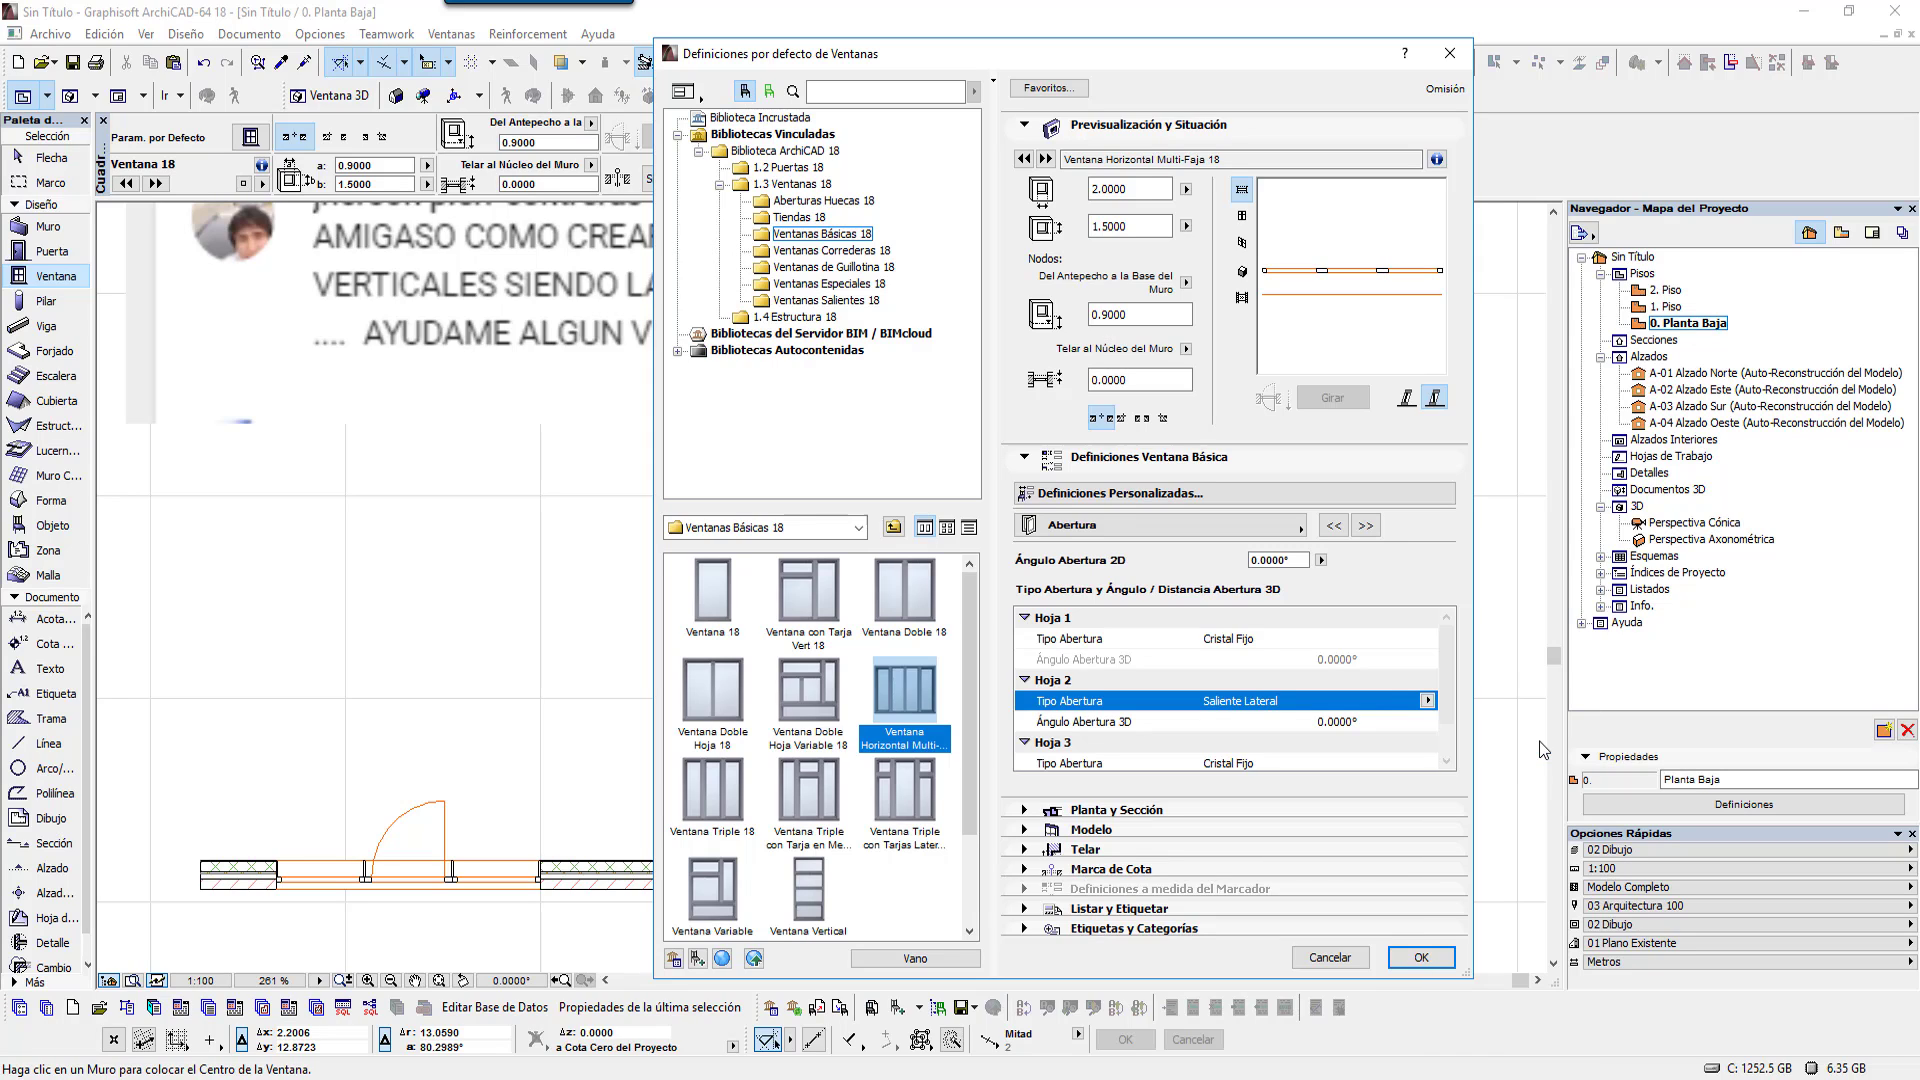
# Step: Set the 2D opening angle (Ángulo Abertura 2D) to 45°
pyautogui.click(1394, 723)
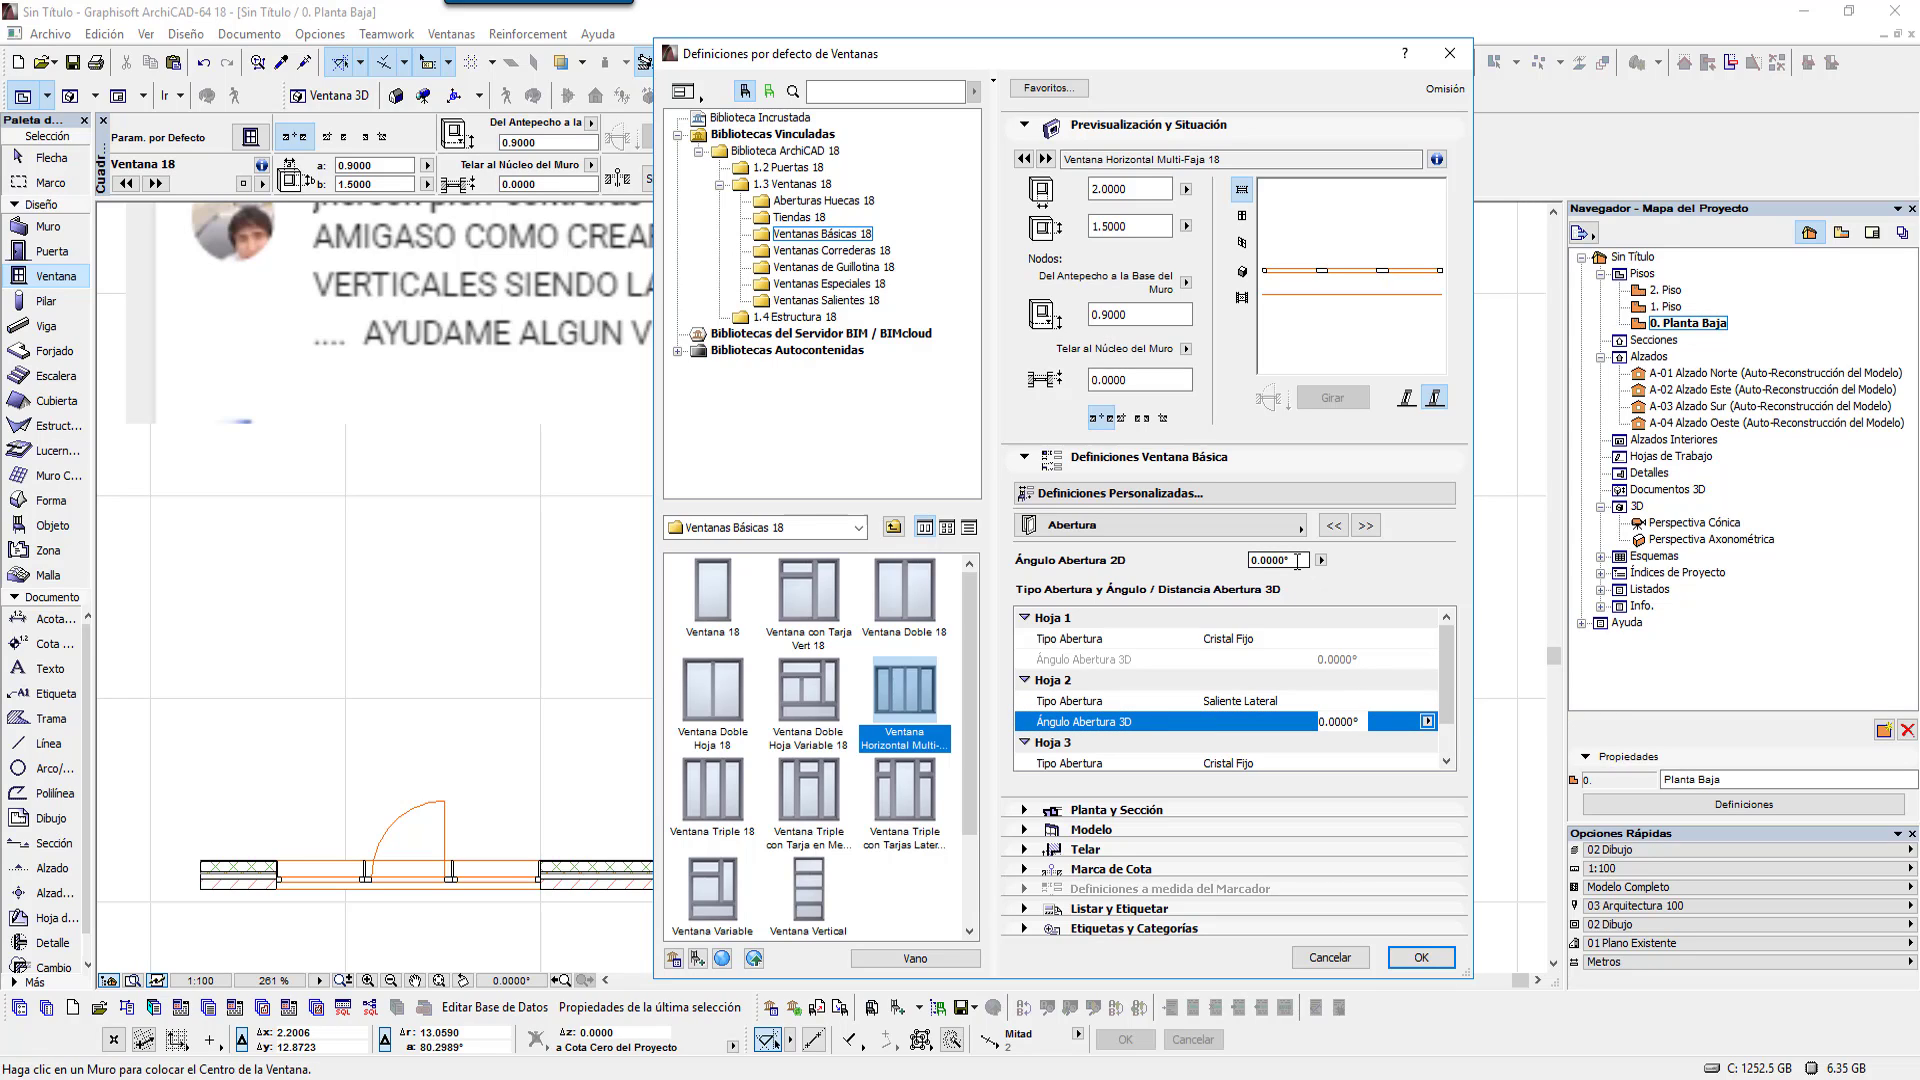
pyautogui.moveTo(1297, 561); pyautogui.dragTo(1222, 561)
pyautogui.write('45')
pyautogui.press('Tab')
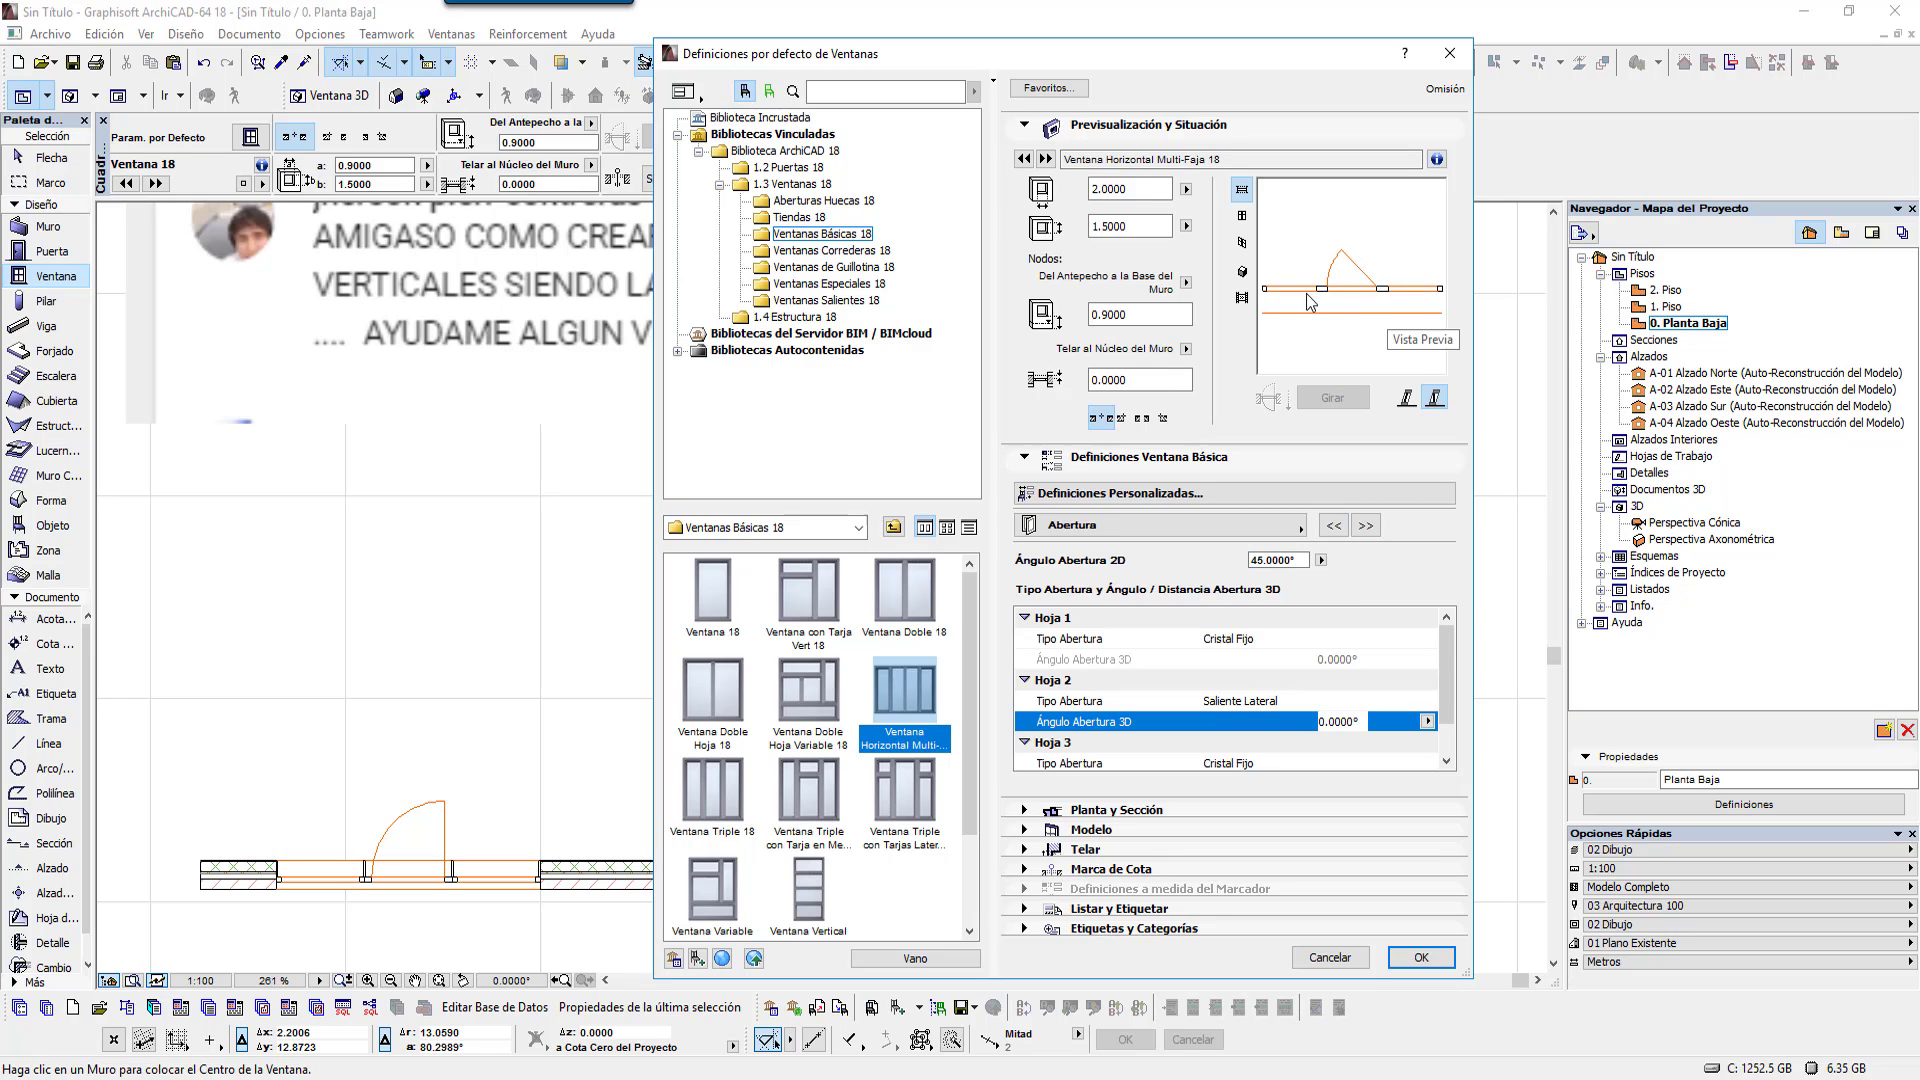
# Step: Place the three-leaf window in the wall right of the door, opening above the wall
pyautogui.click(1421, 957)
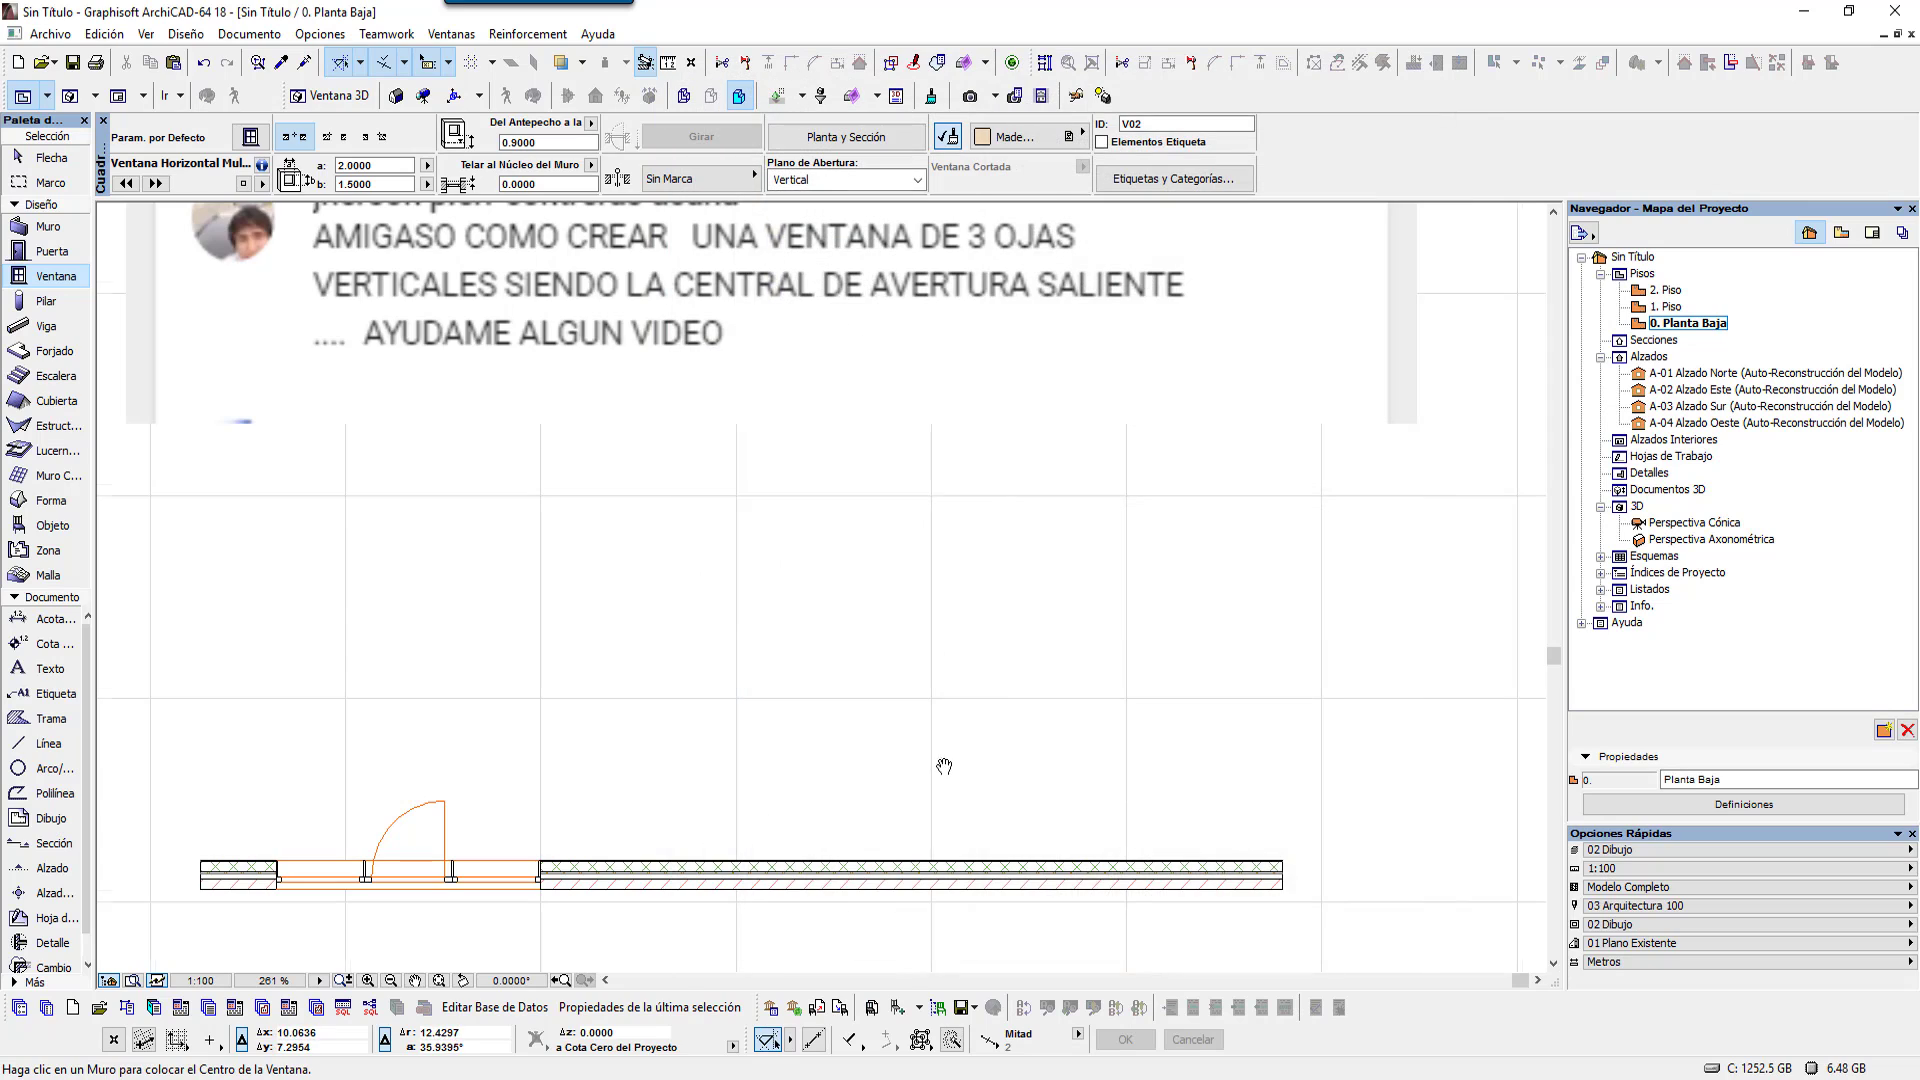
pyautogui.click(903, 752)
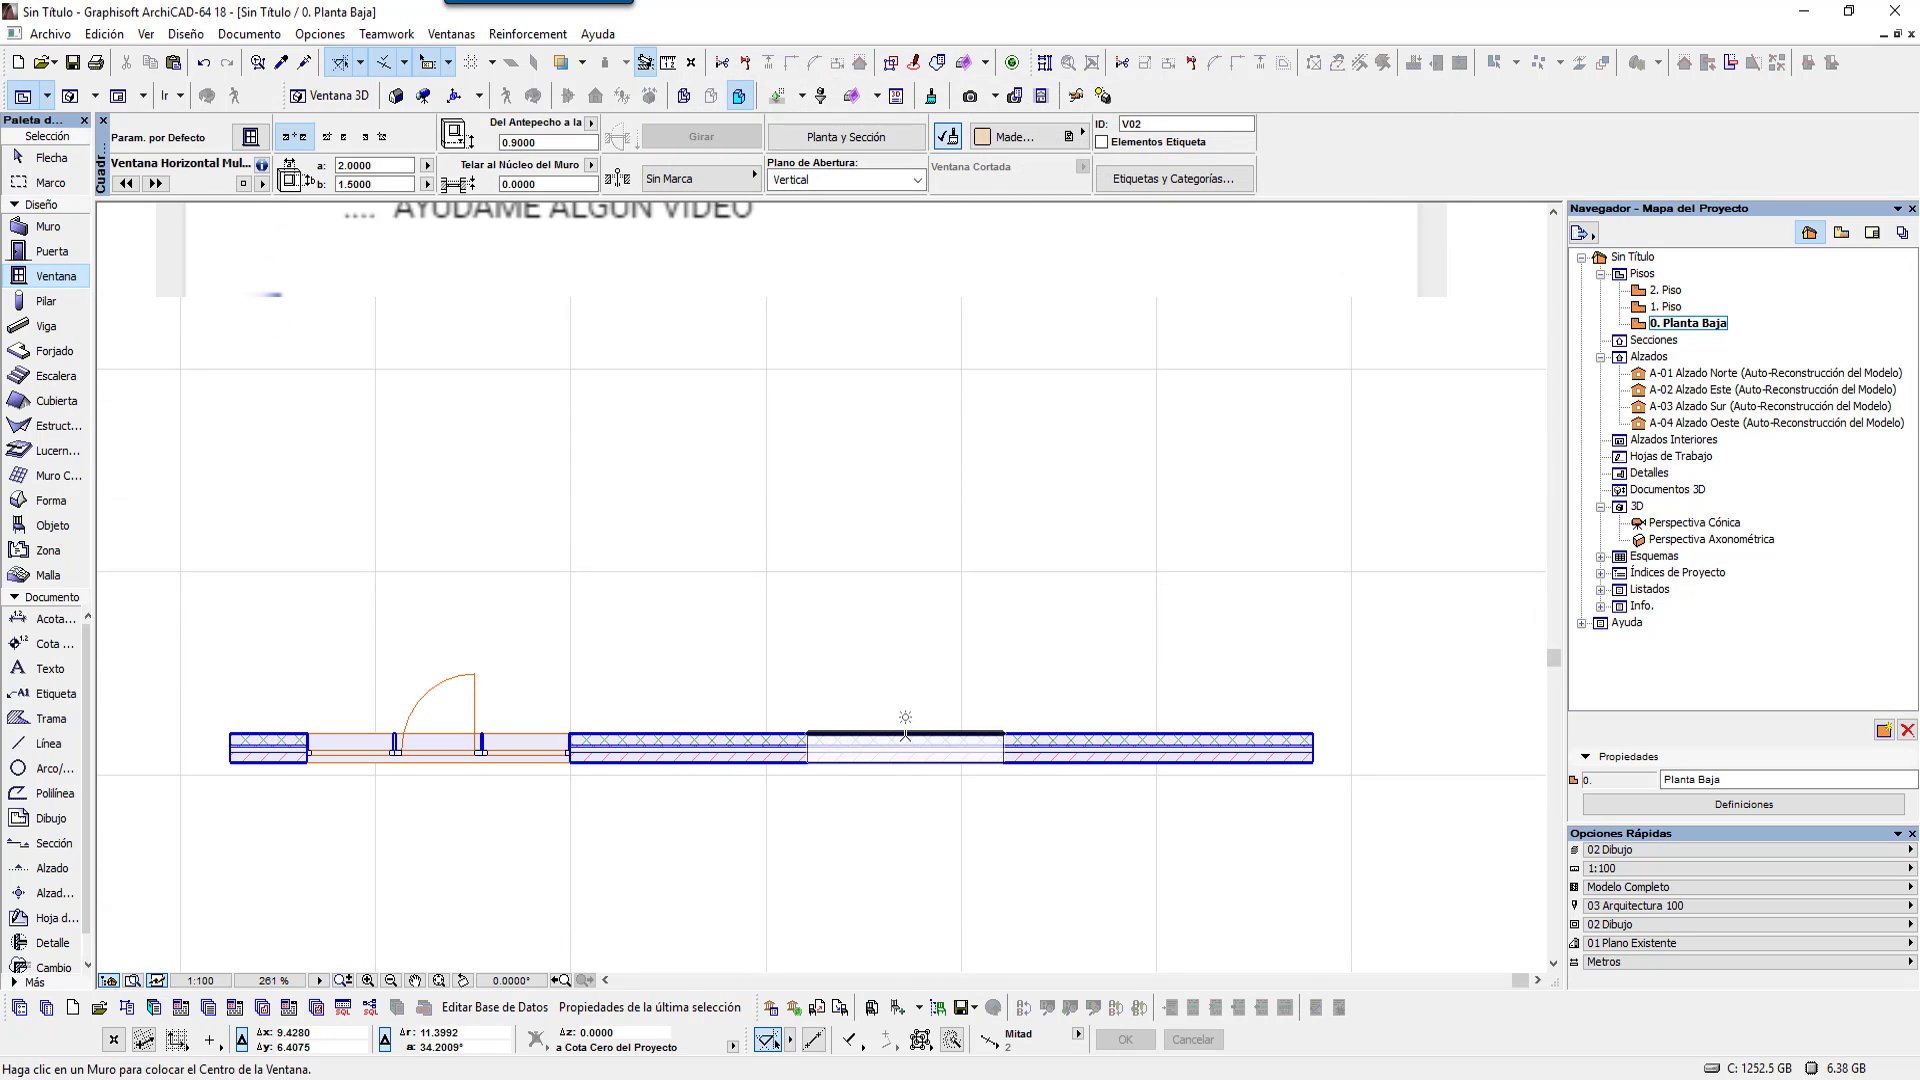
pyautogui.click(905, 708)
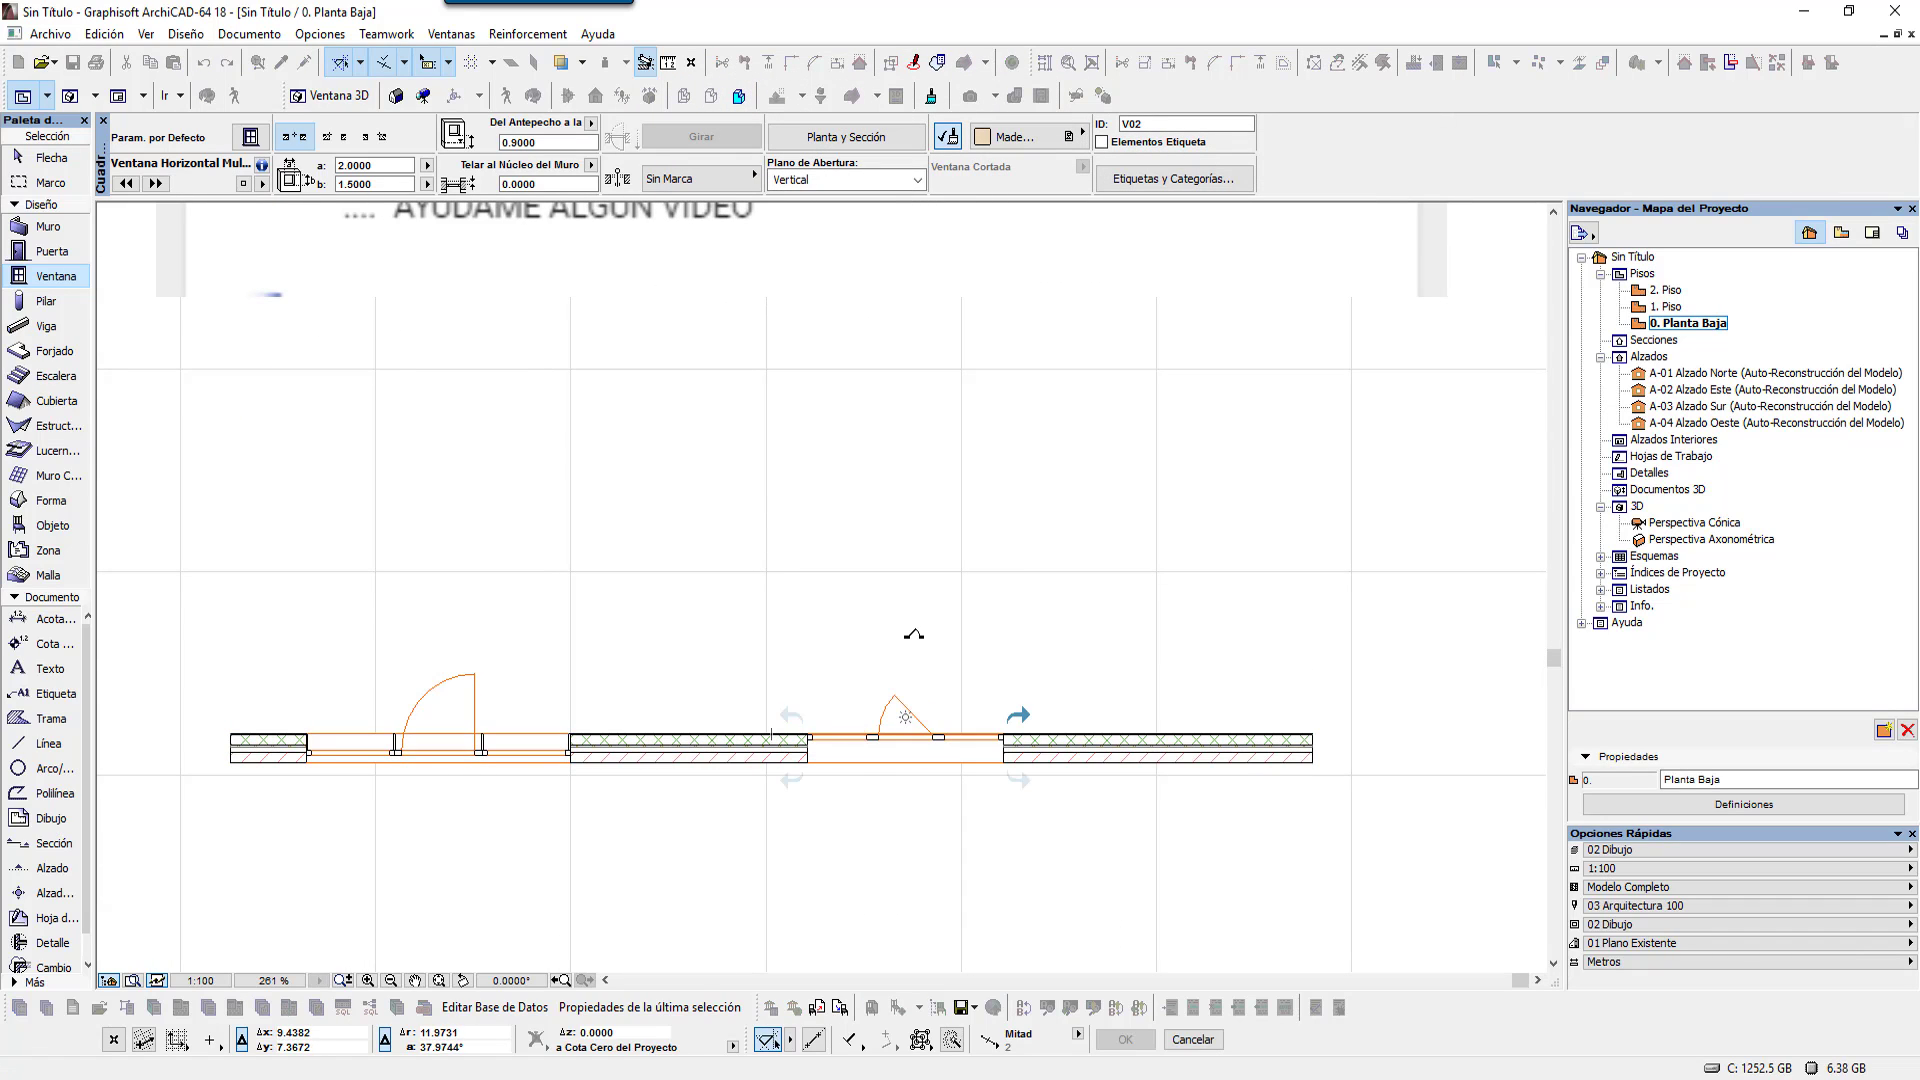
pyautogui.scroll(3, 915, 784)
pyautogui.scroll(2, 940, 784)
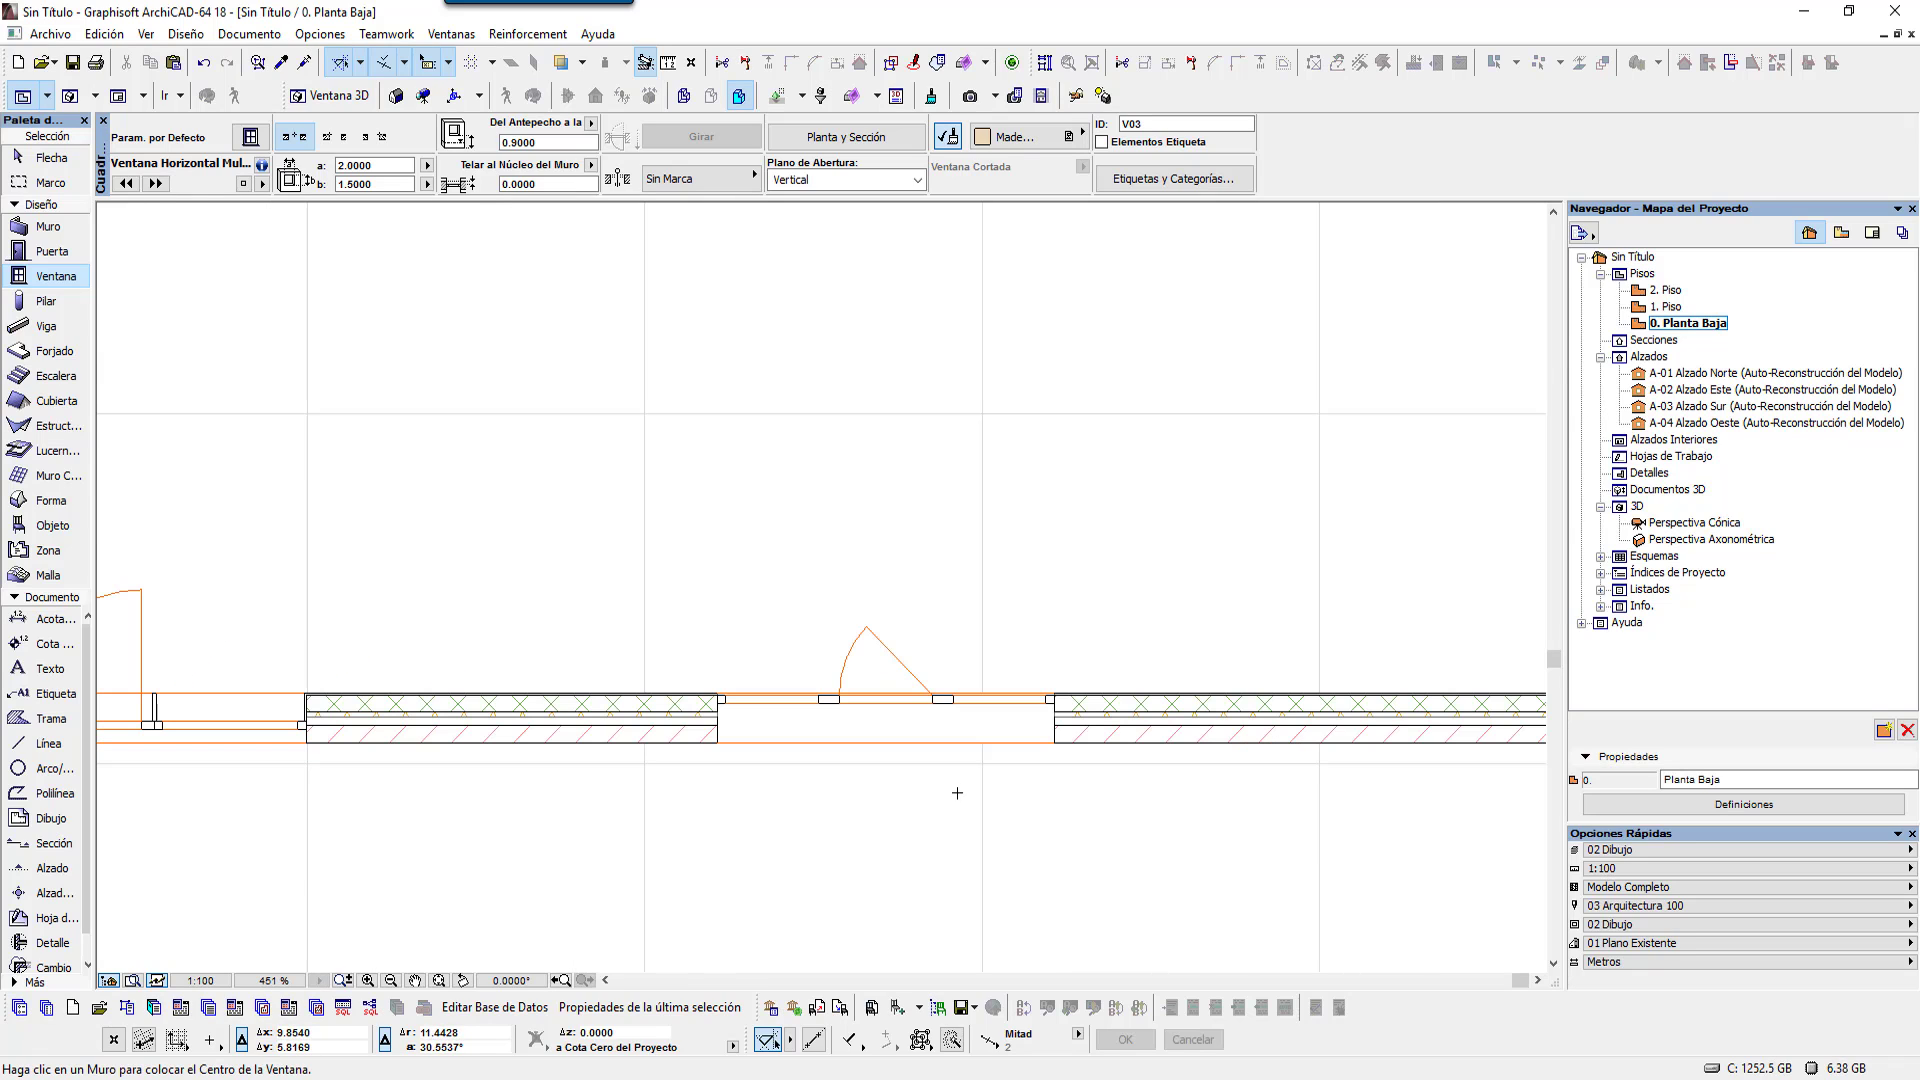
# Step: Inspect the door, wall and new window with the Flecha tool and open the window's settings
pyautogui.click(52, 157)
pyautogui.moveTo(572, 518); pyautogui.dragTo(1050, 390, button='middle')
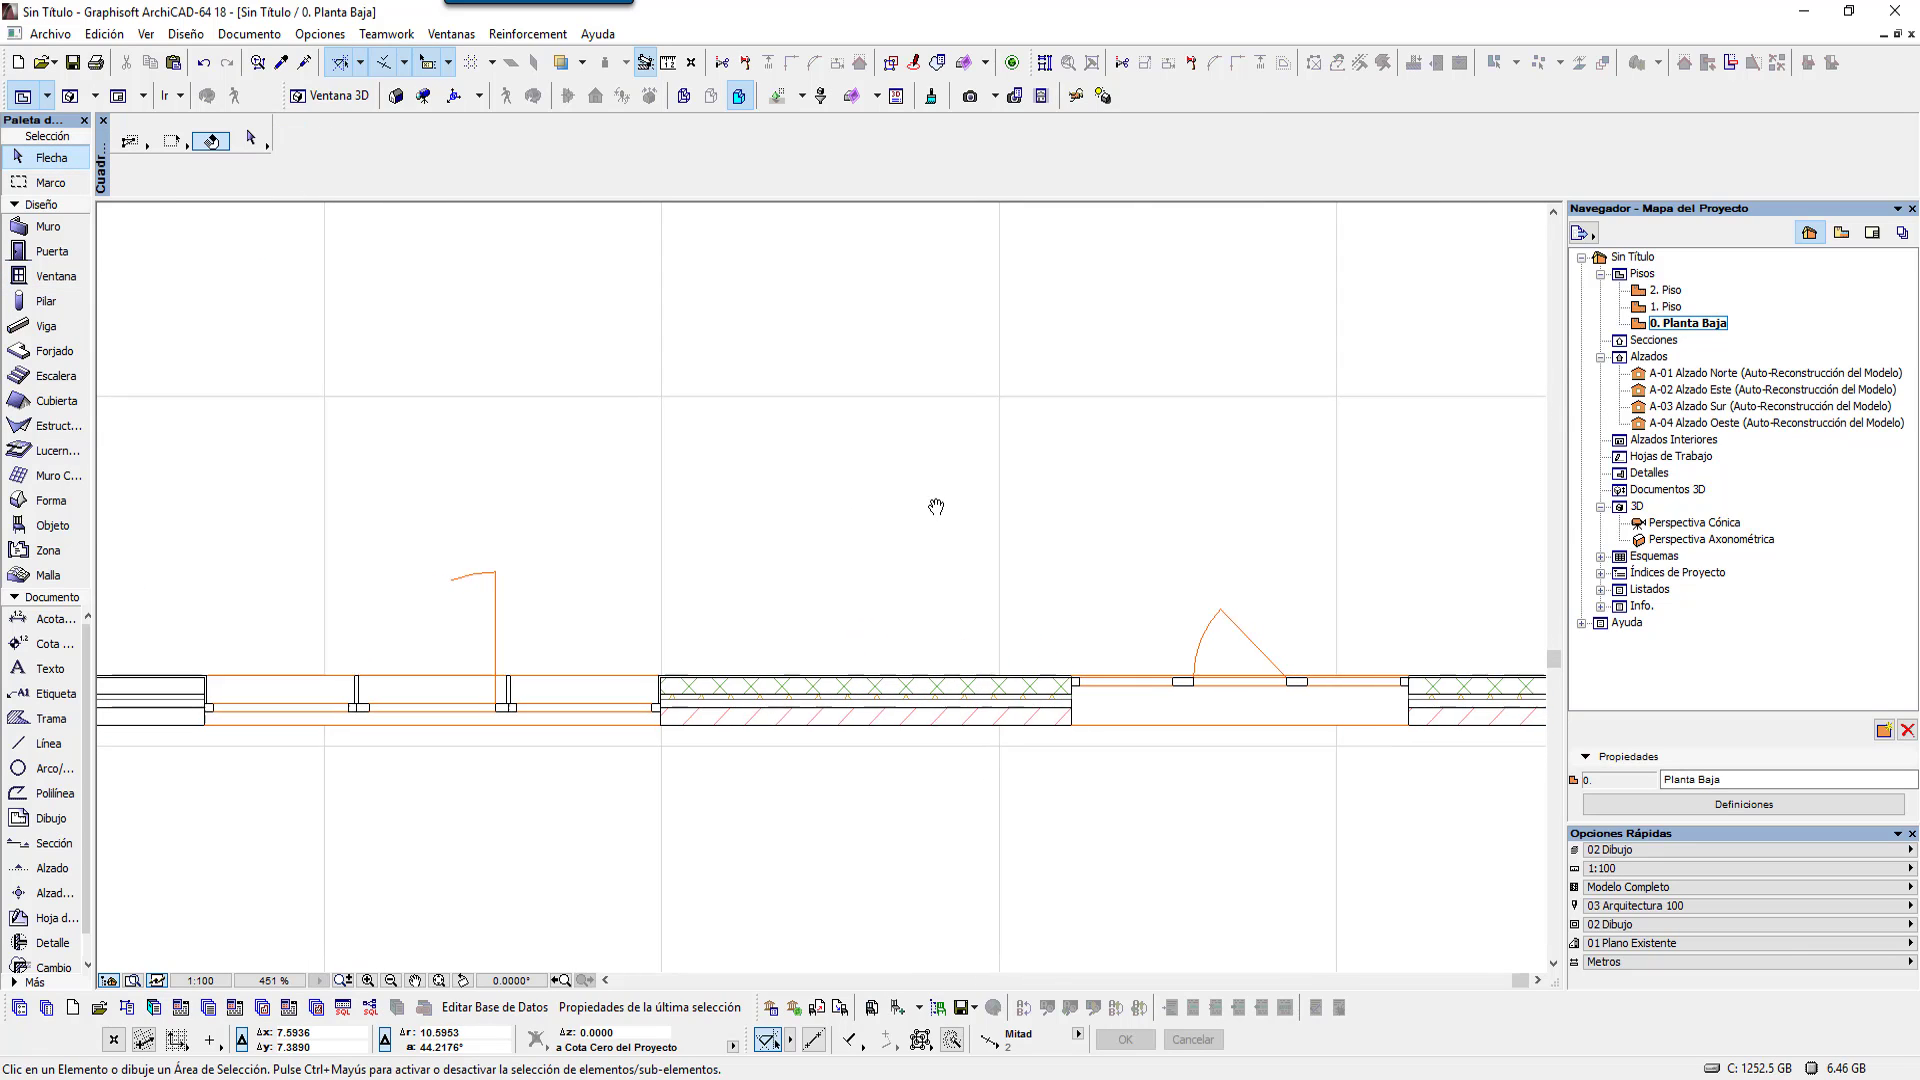
pyautogui.click(668, 727)
pyautogui.click(534, 770)
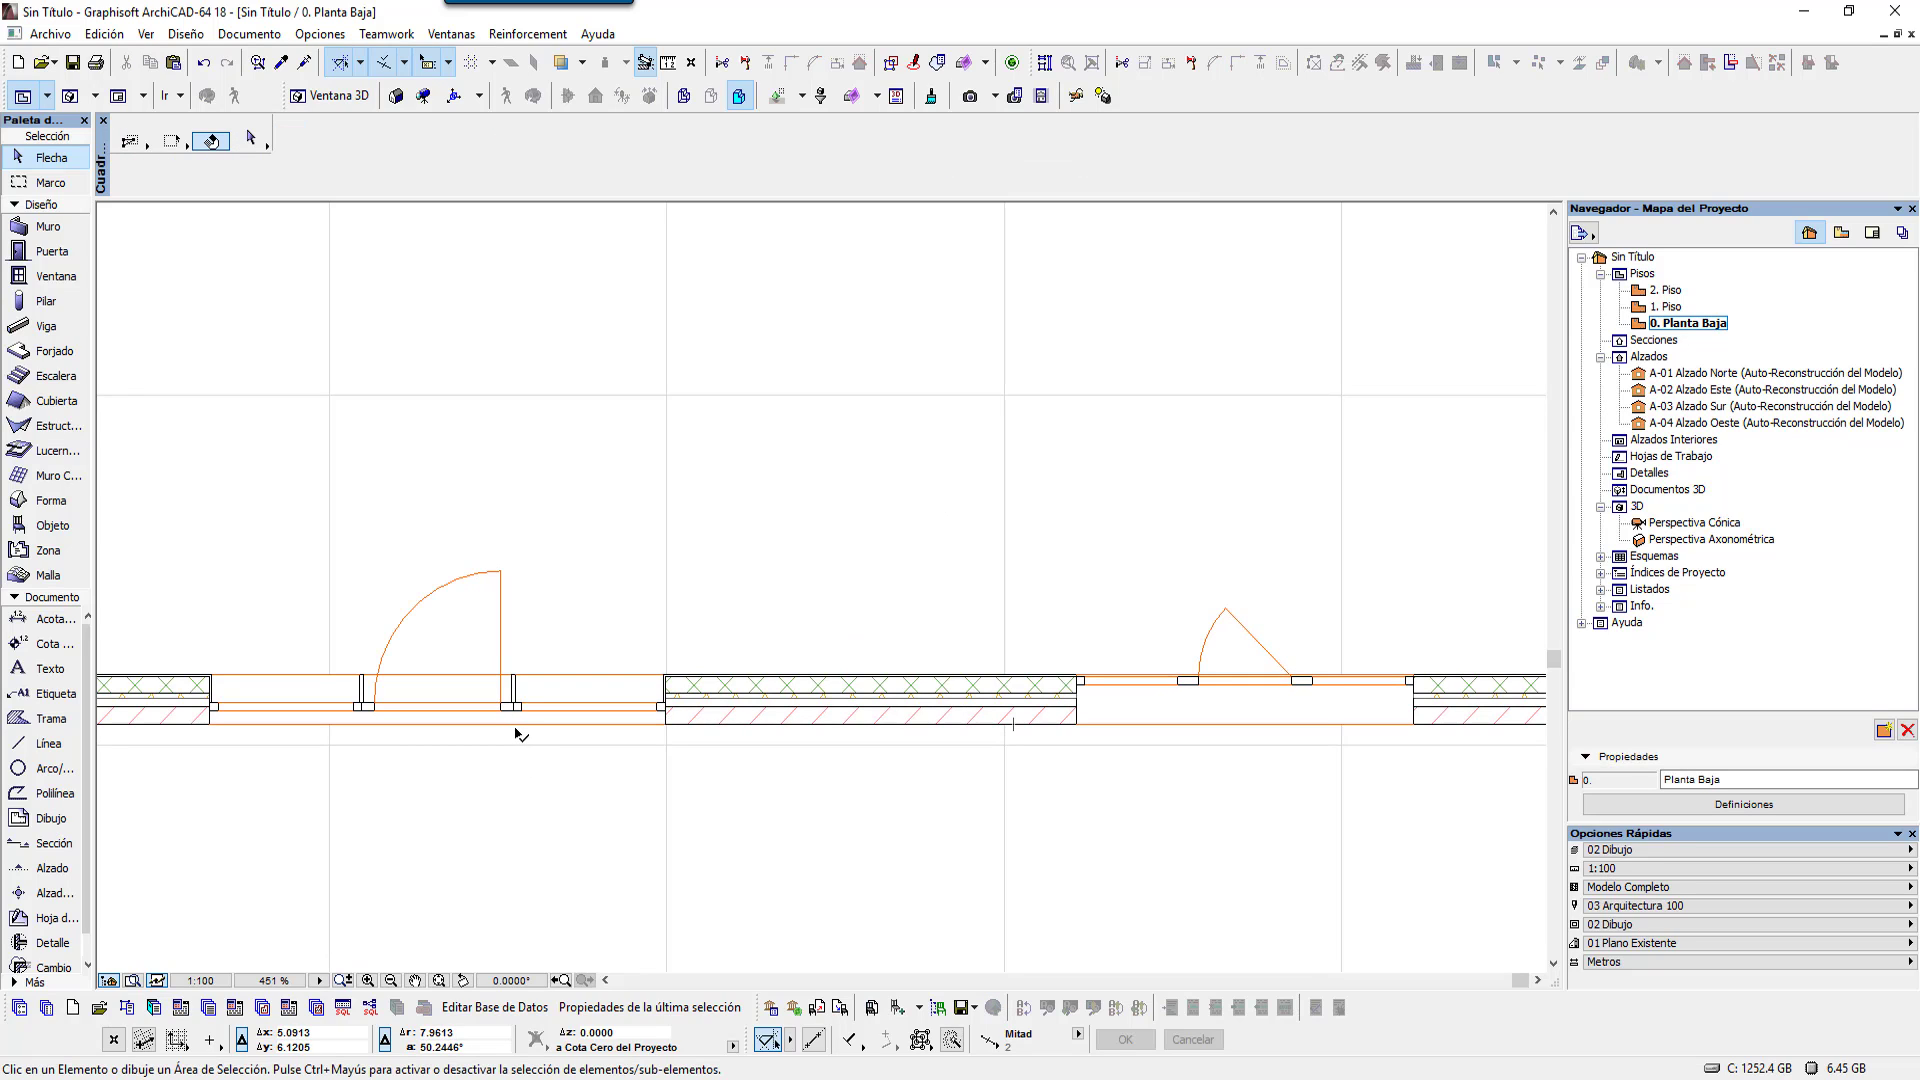
pyautogui.click(514, 729)
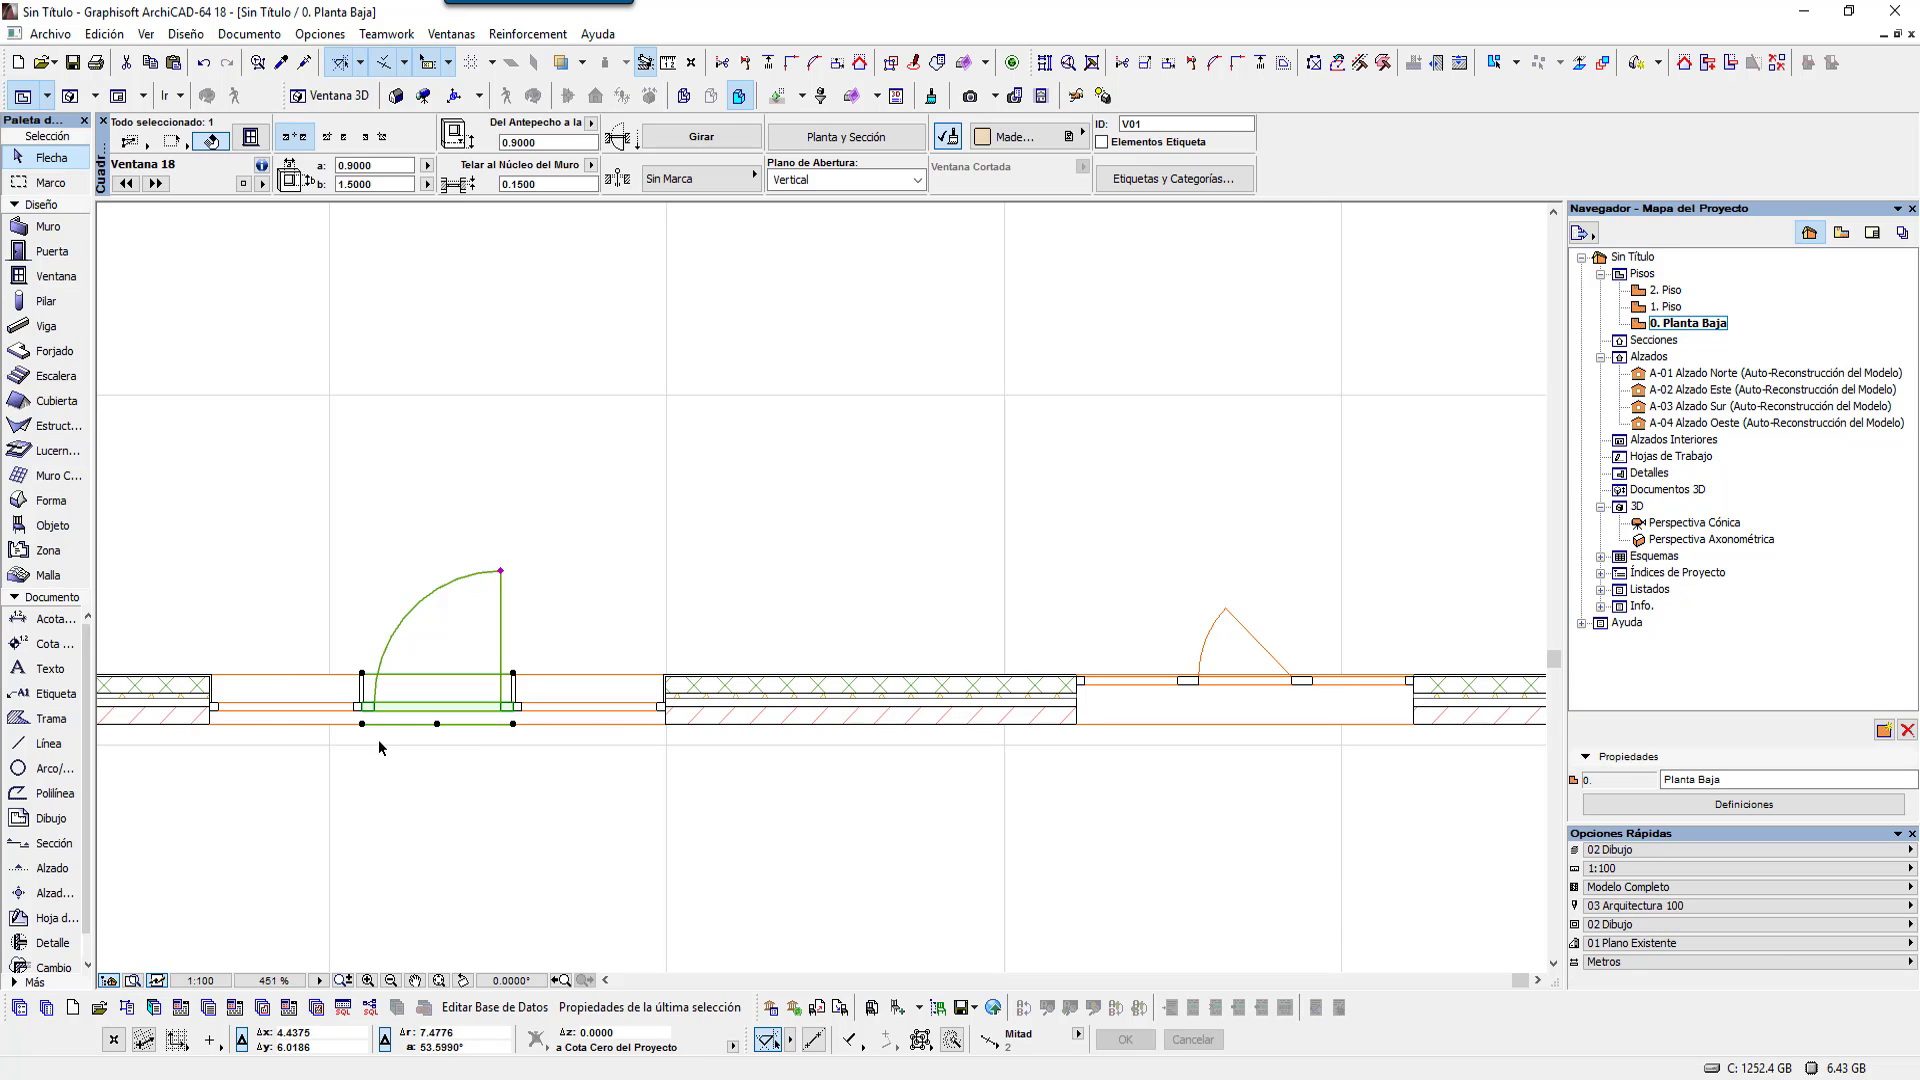
pyautogui.click(262, 707)
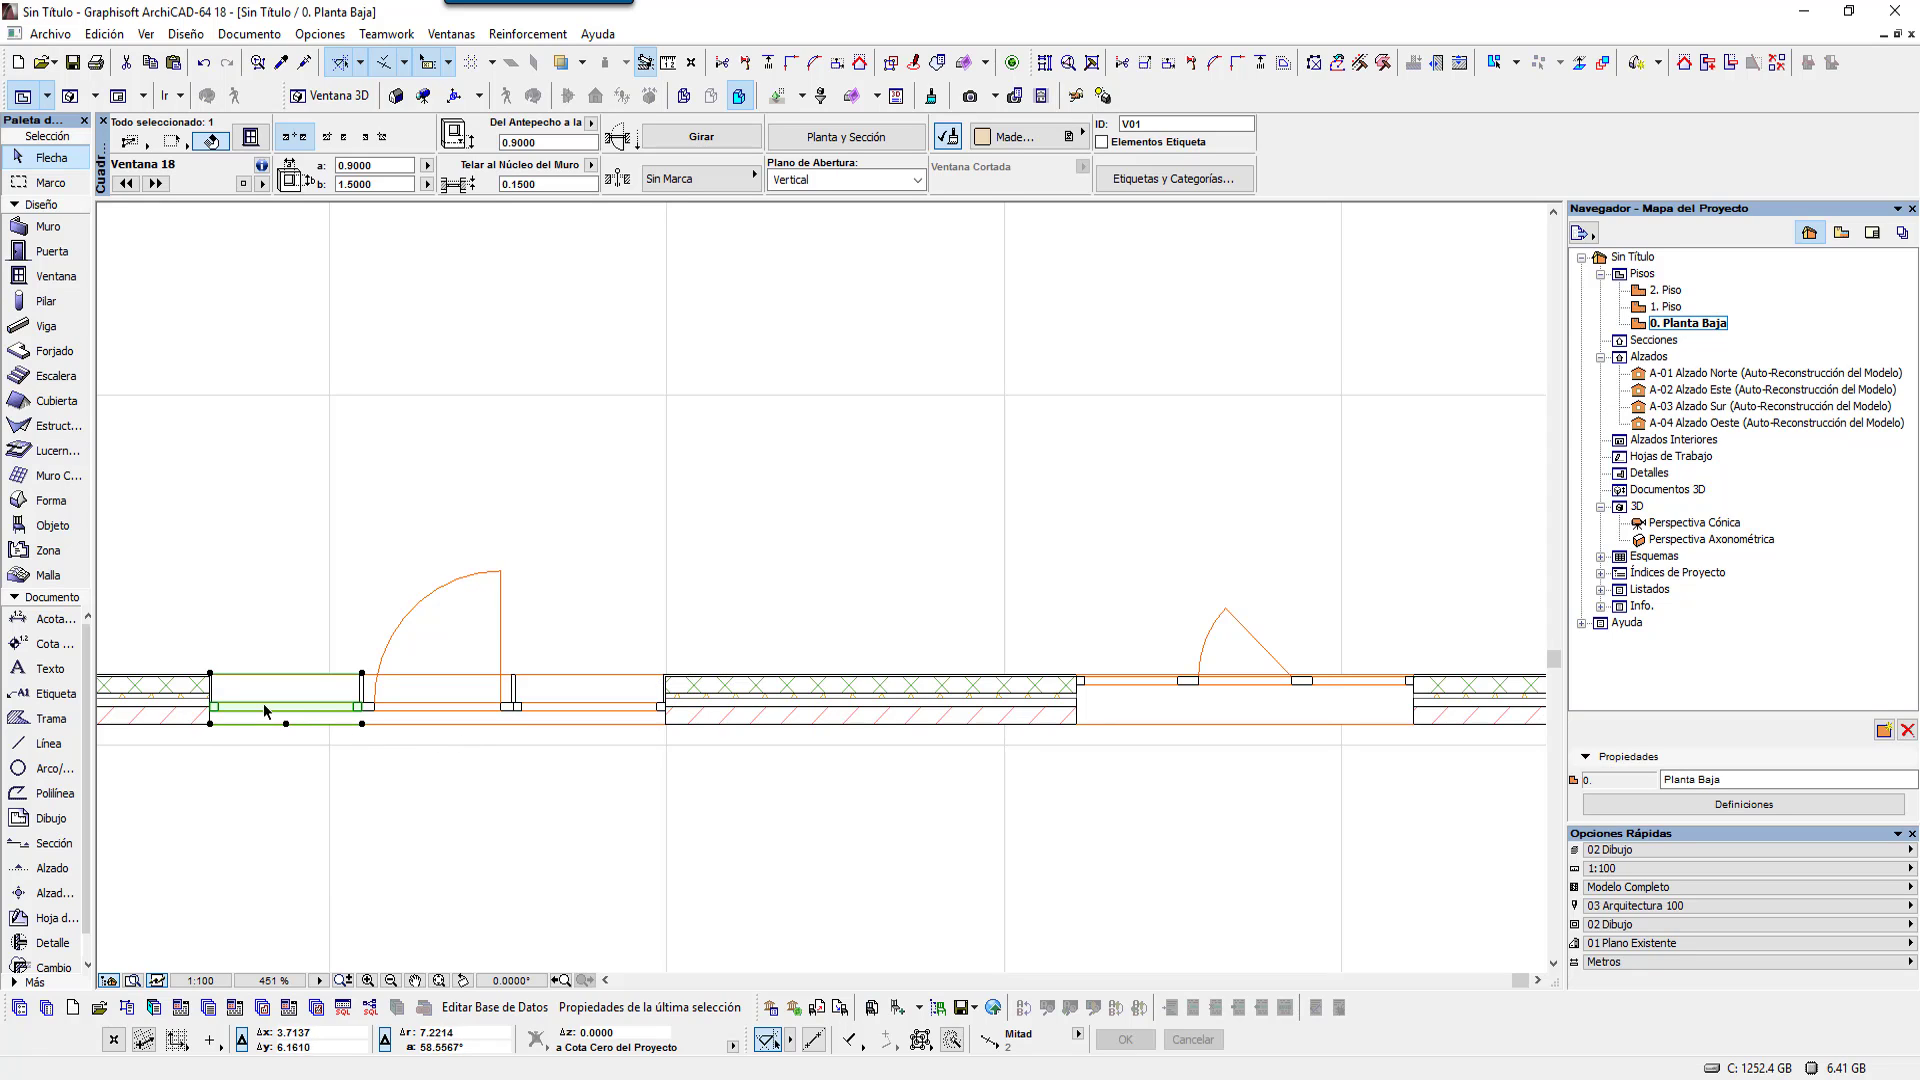
pyautogui.click(254, 140)
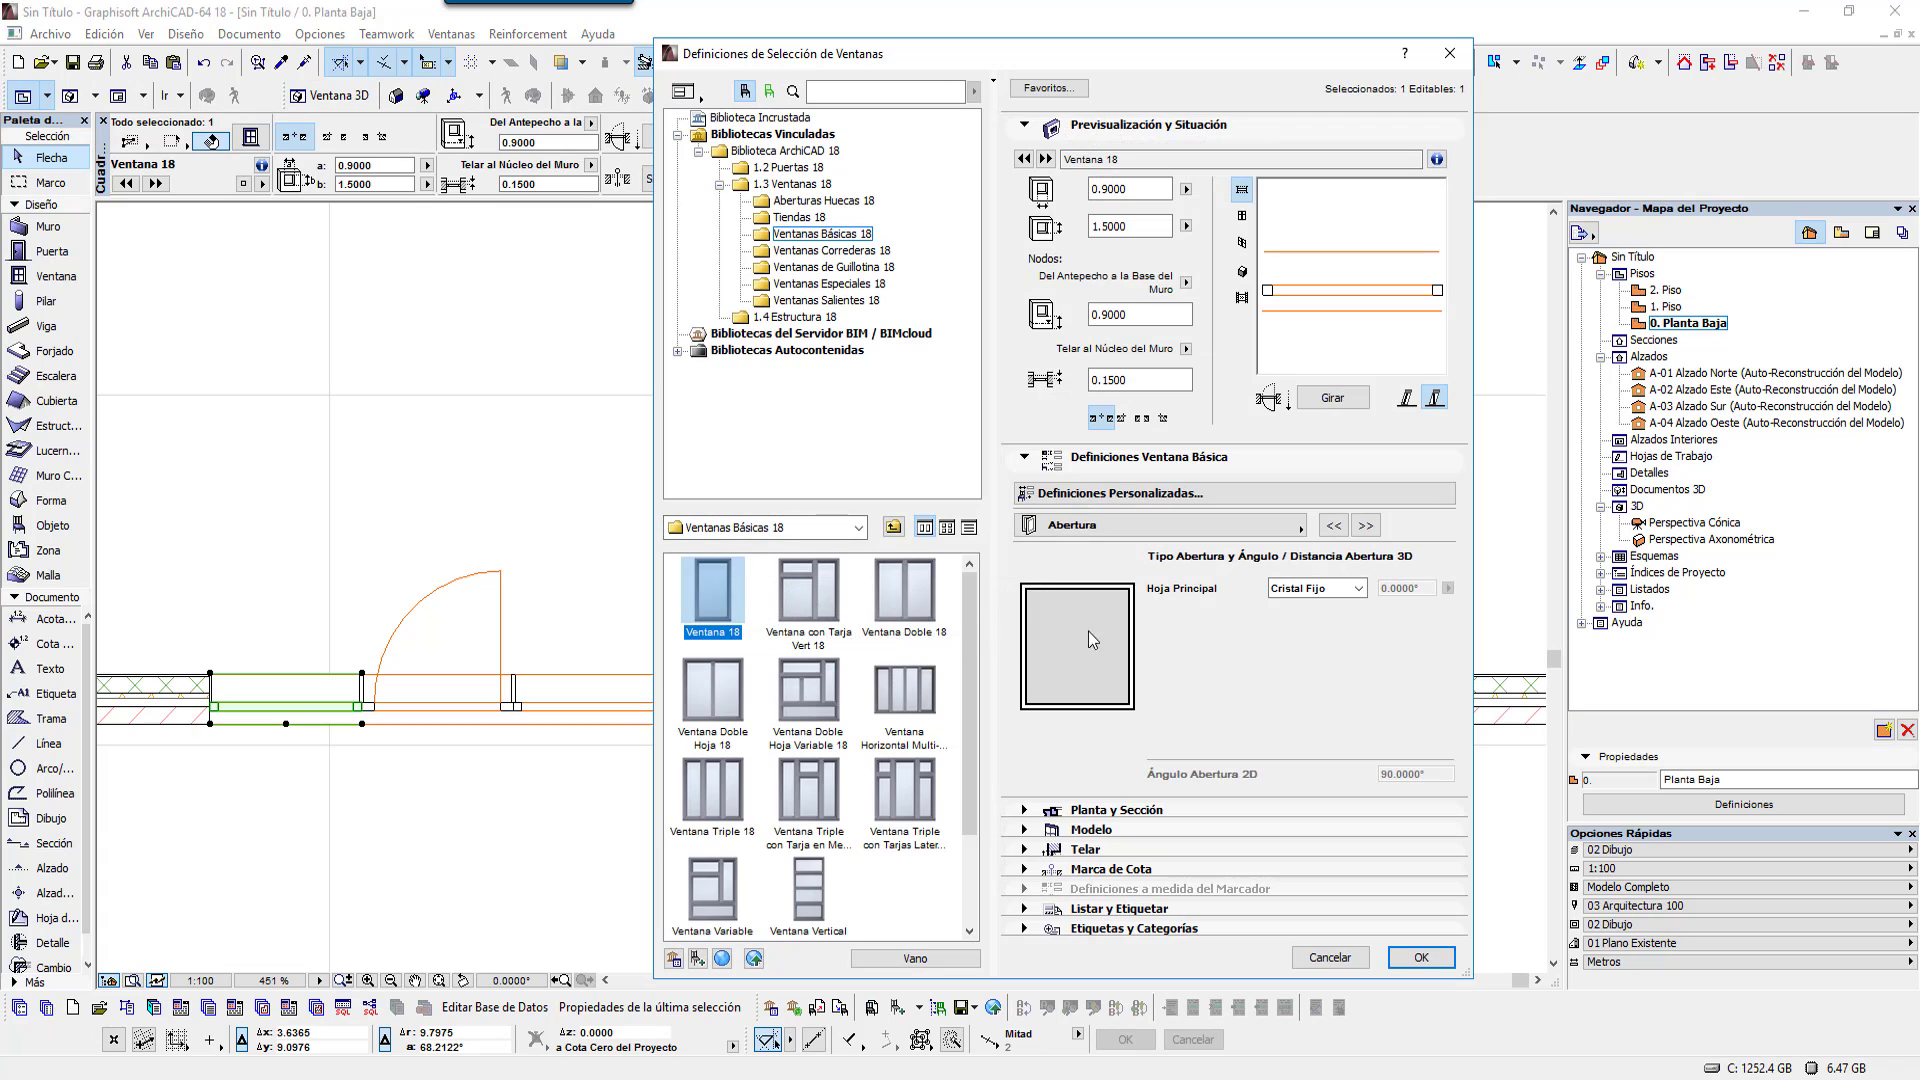
# Step: Check the window's Abertura settings, keep Hoja Principal as Cristal Fijo, and close the dialog
pyautogui.click(1290, 526)
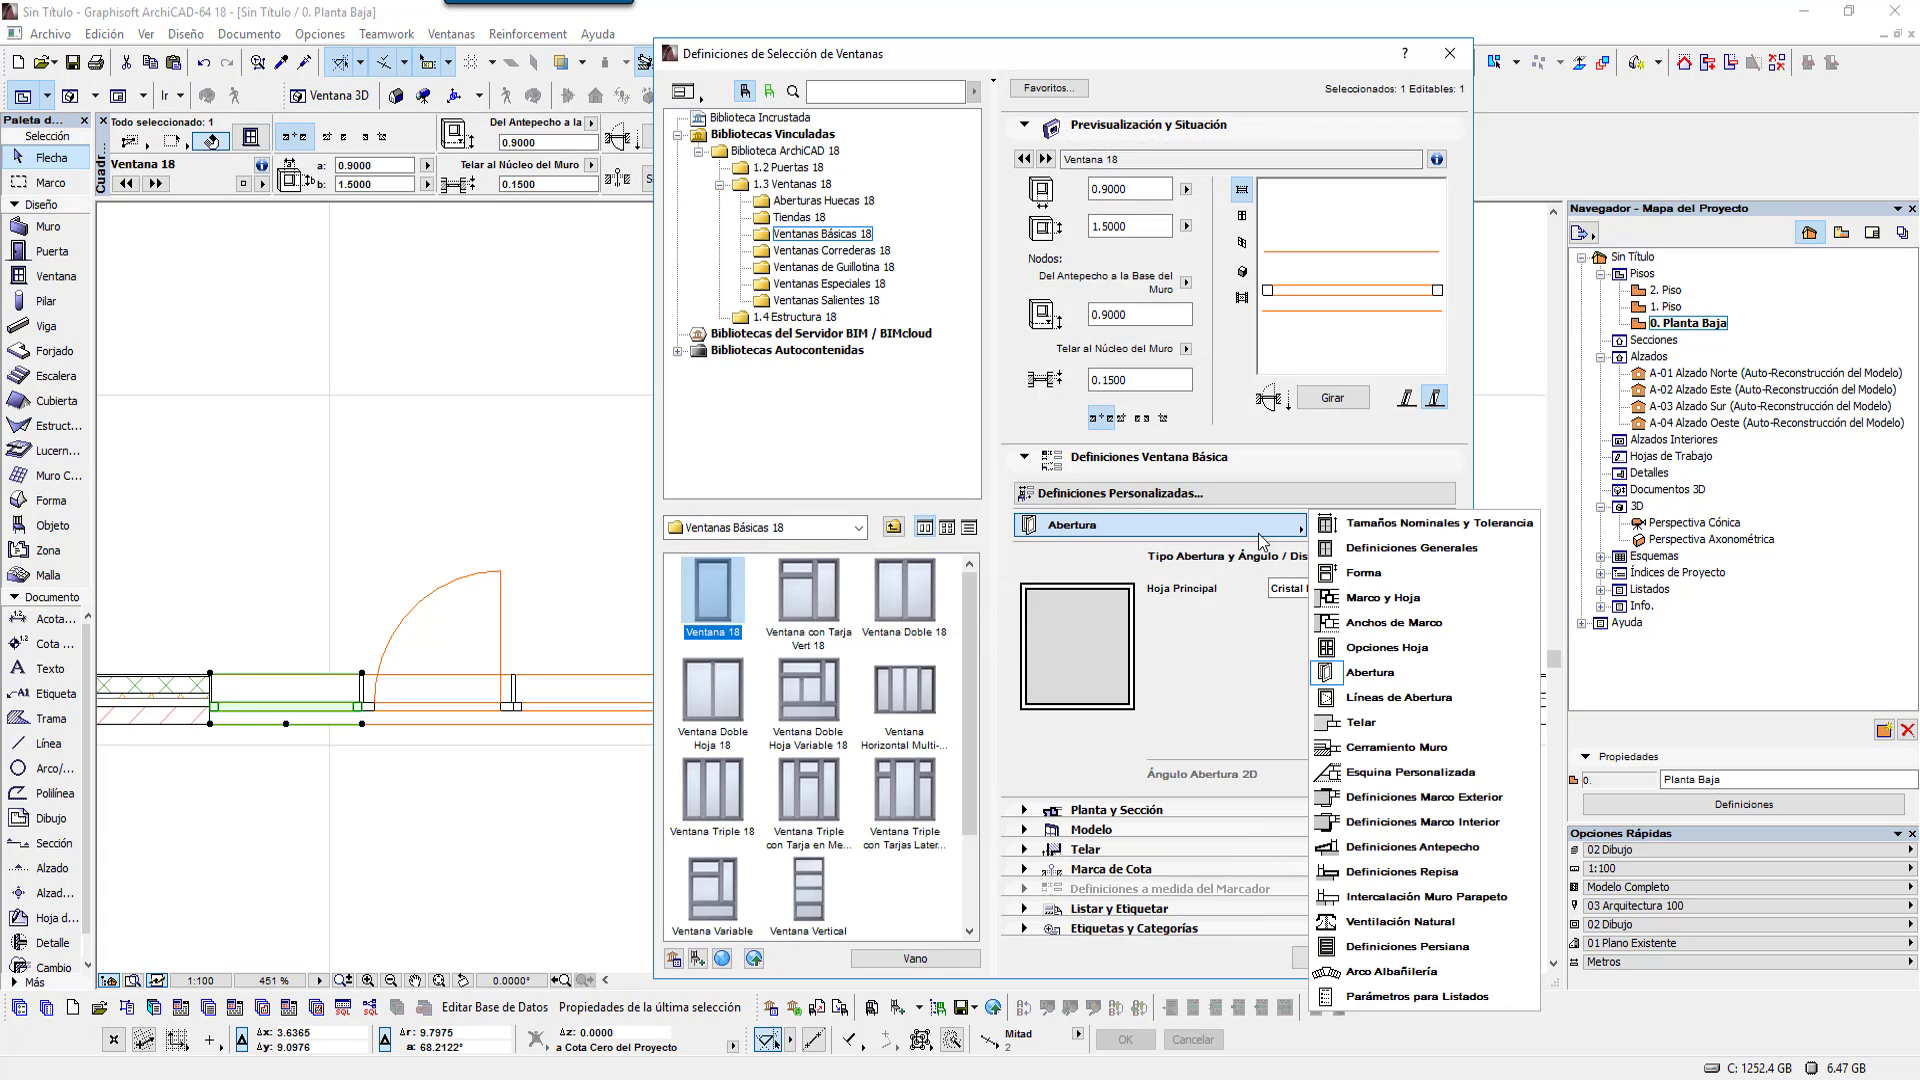
pyautogui.click(1393, 680)
pyautogui.click(1357, 588)
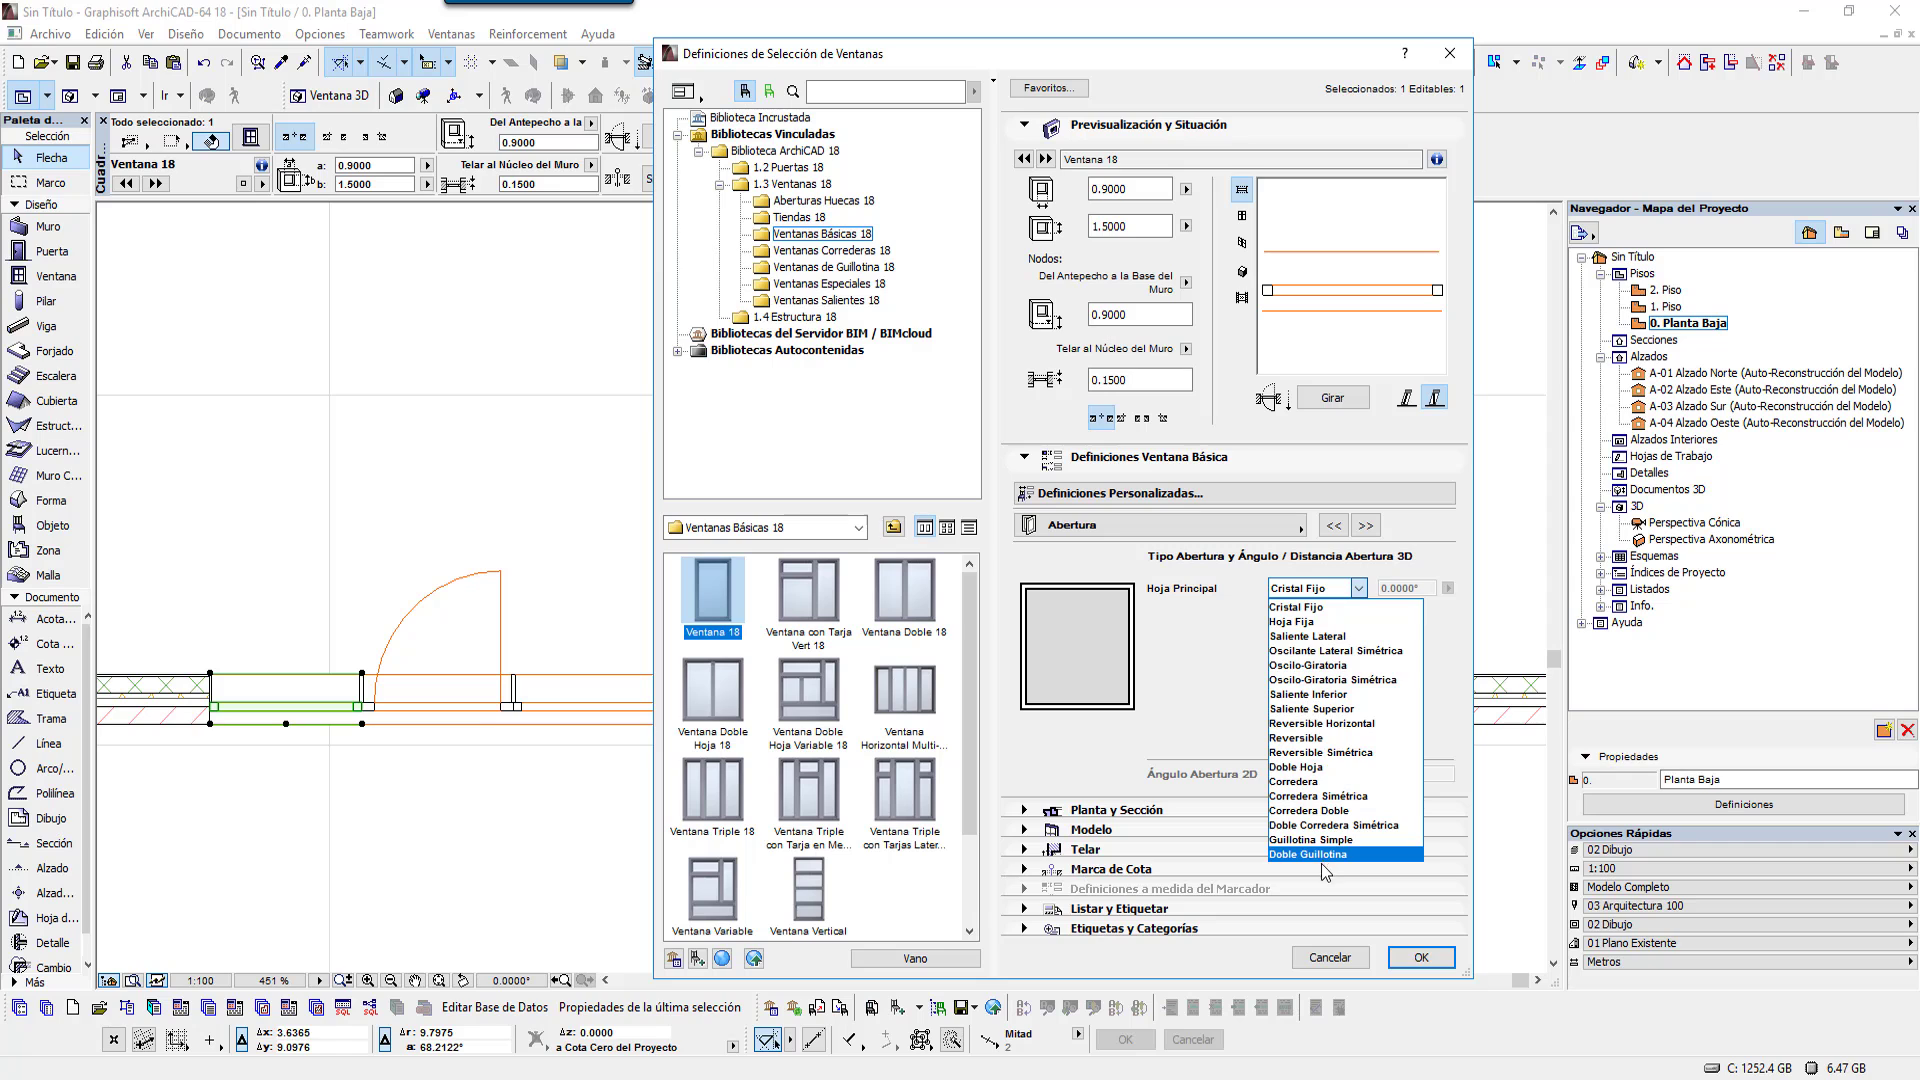
pyautogui.click(1220, 702)
pyautogui.click(1343, 957)
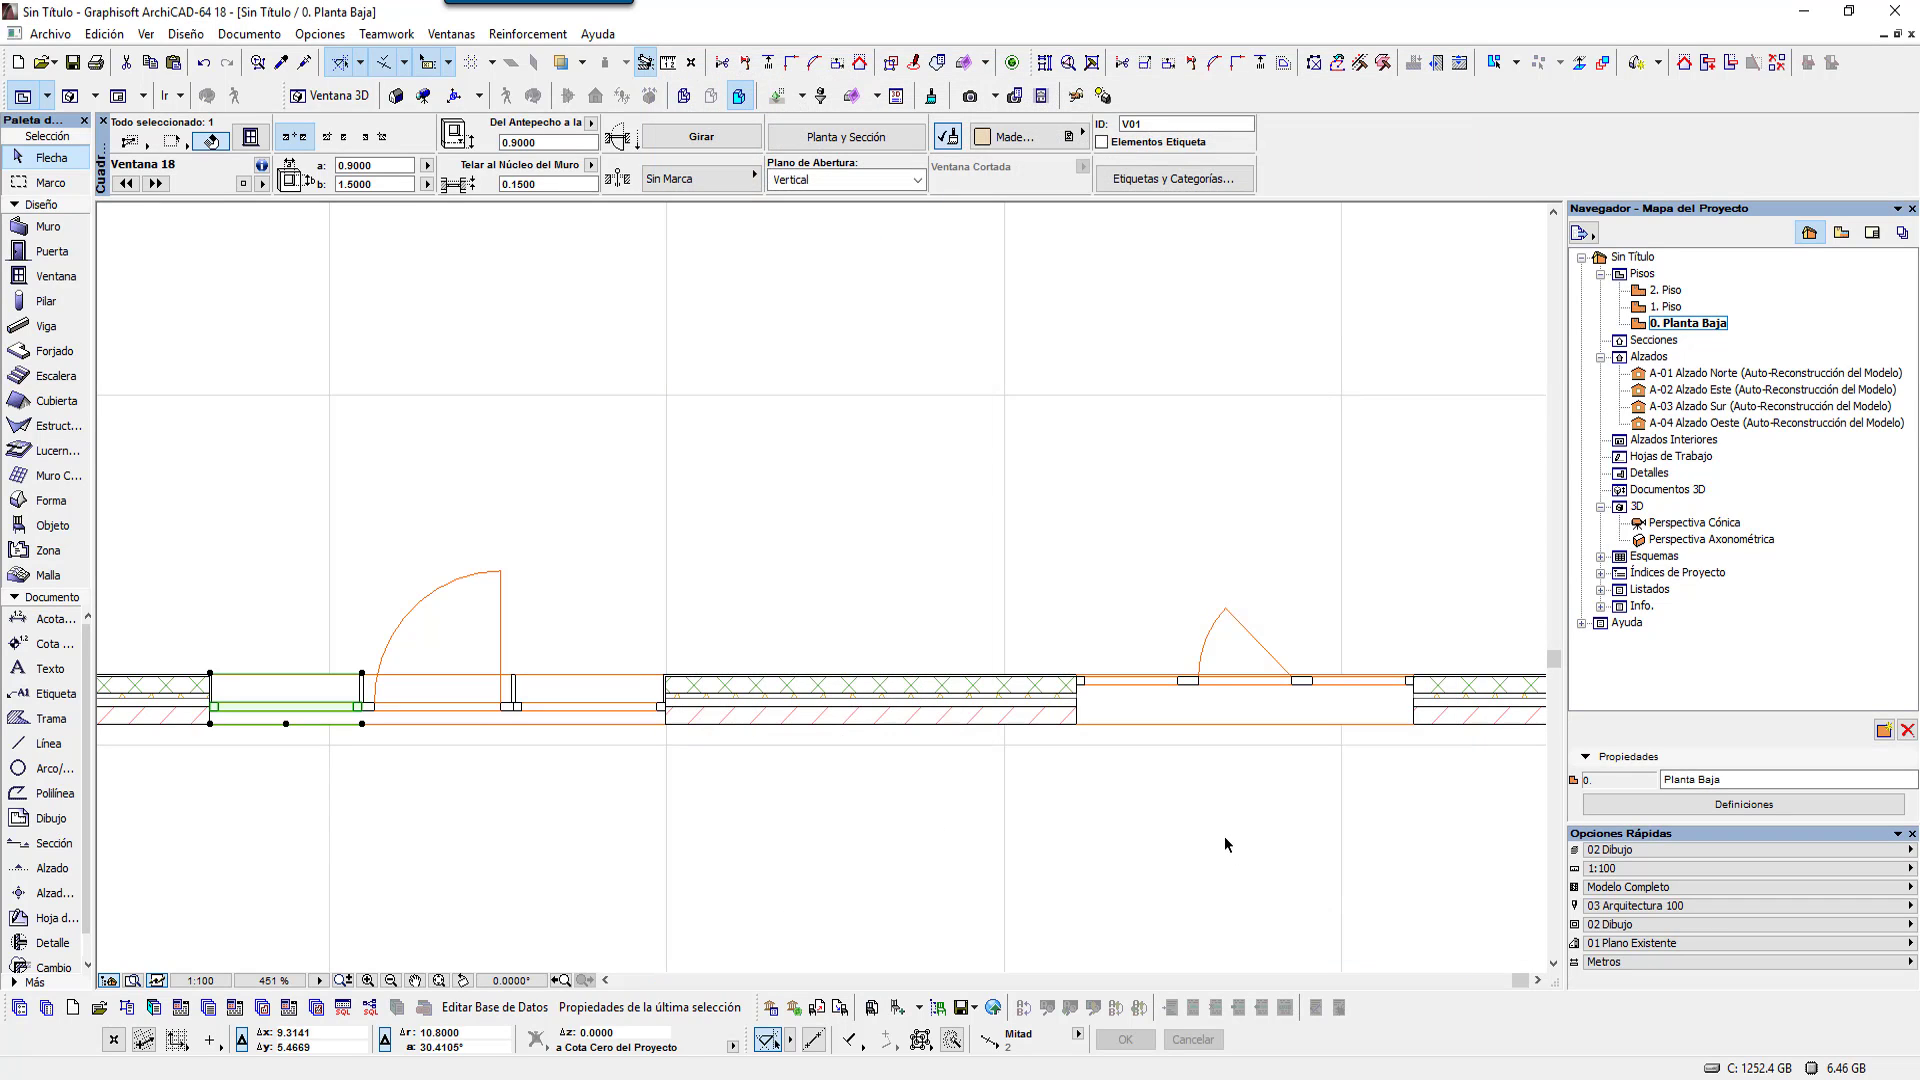
pyautogui.click(1300, 795)
pyautogui.click(1229, 716)
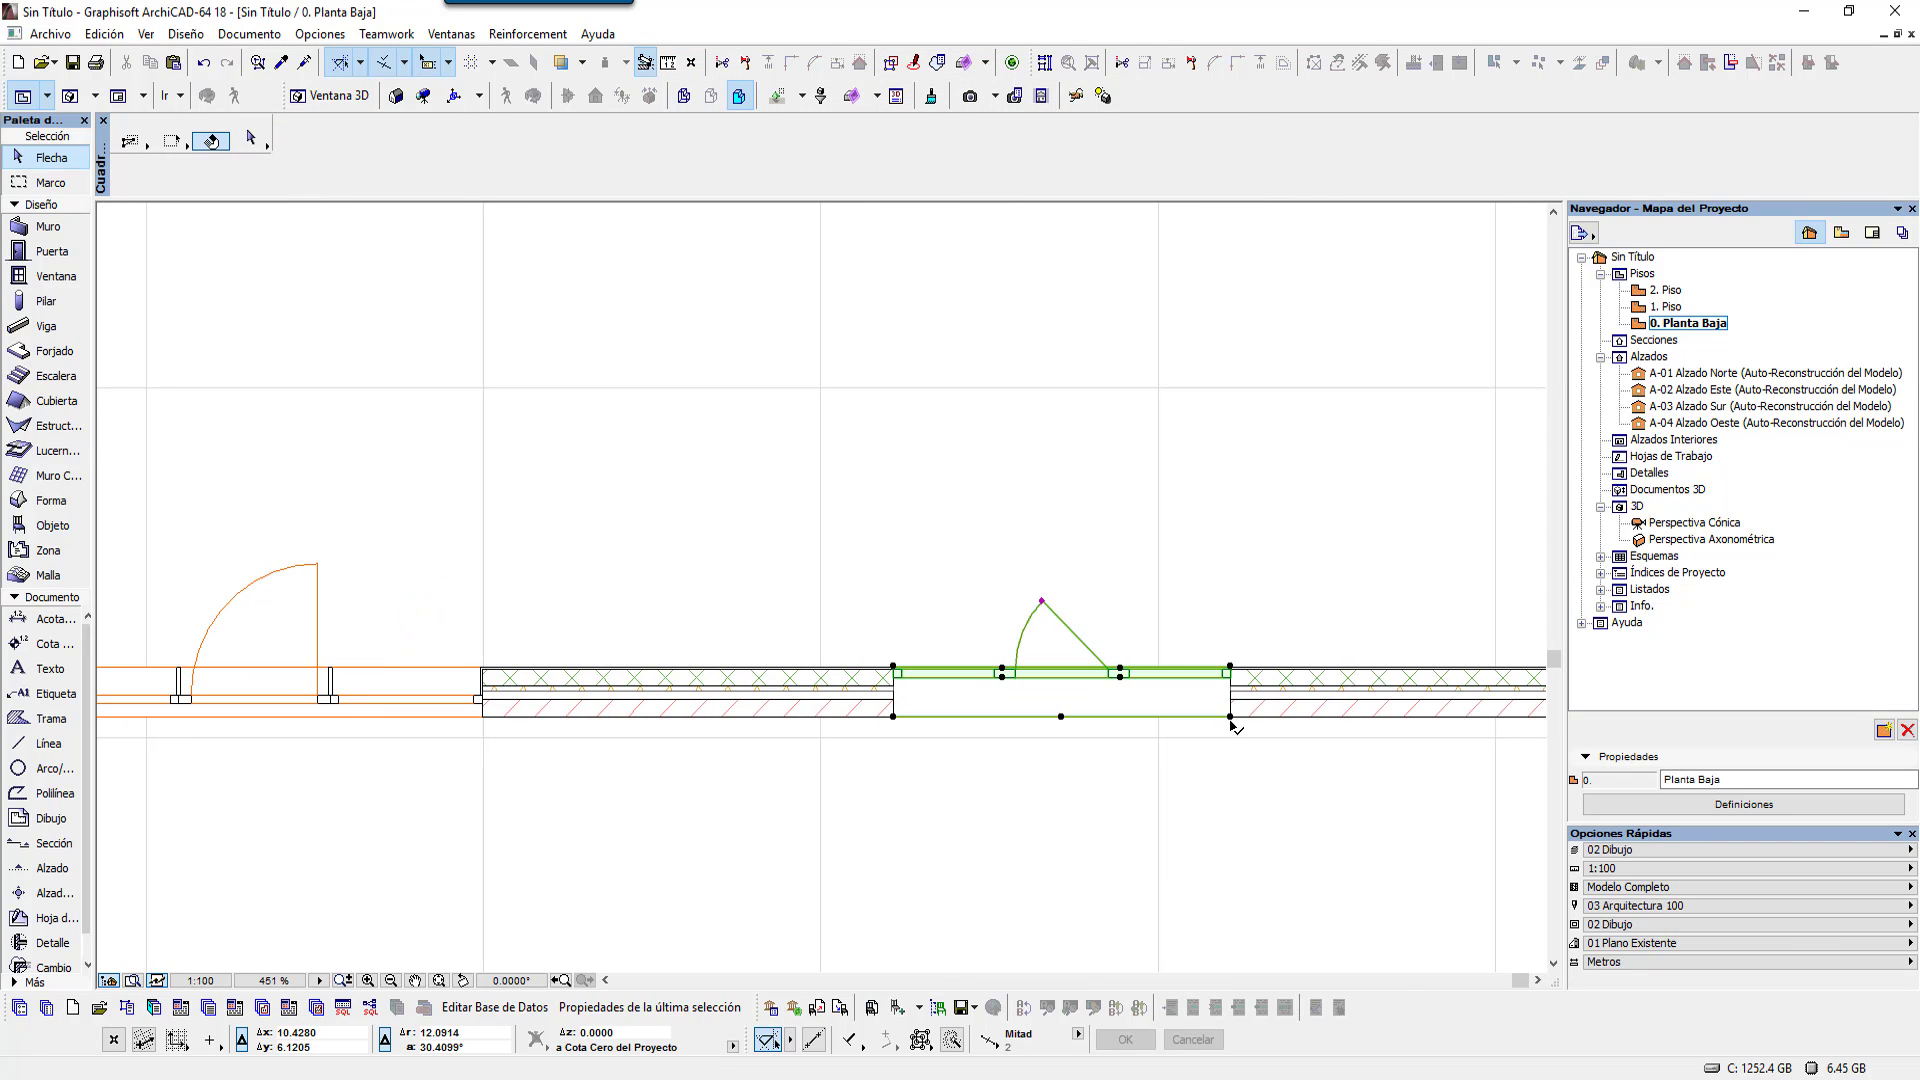
pyautogui.click(250, 137)
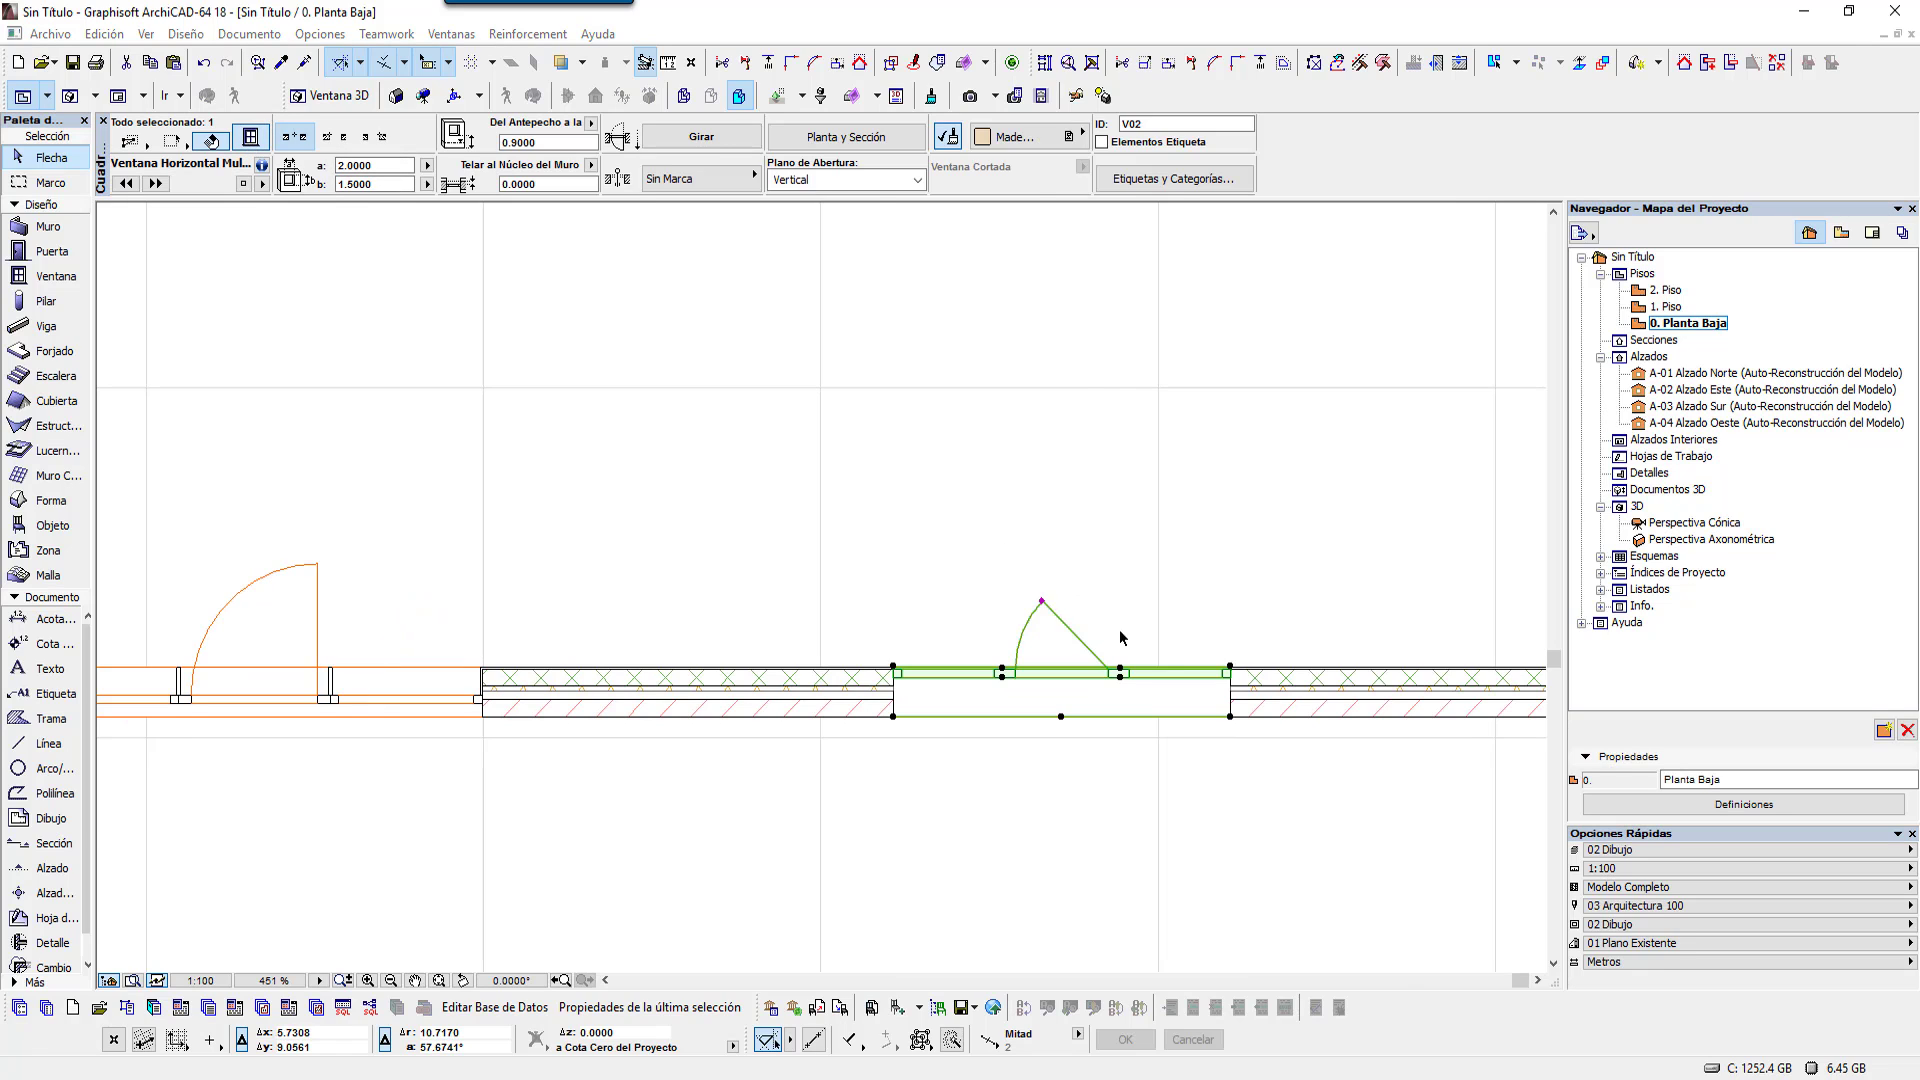
pyautogui.moveTo(1444, 658); pyautogui.dragTo(1445, 680)
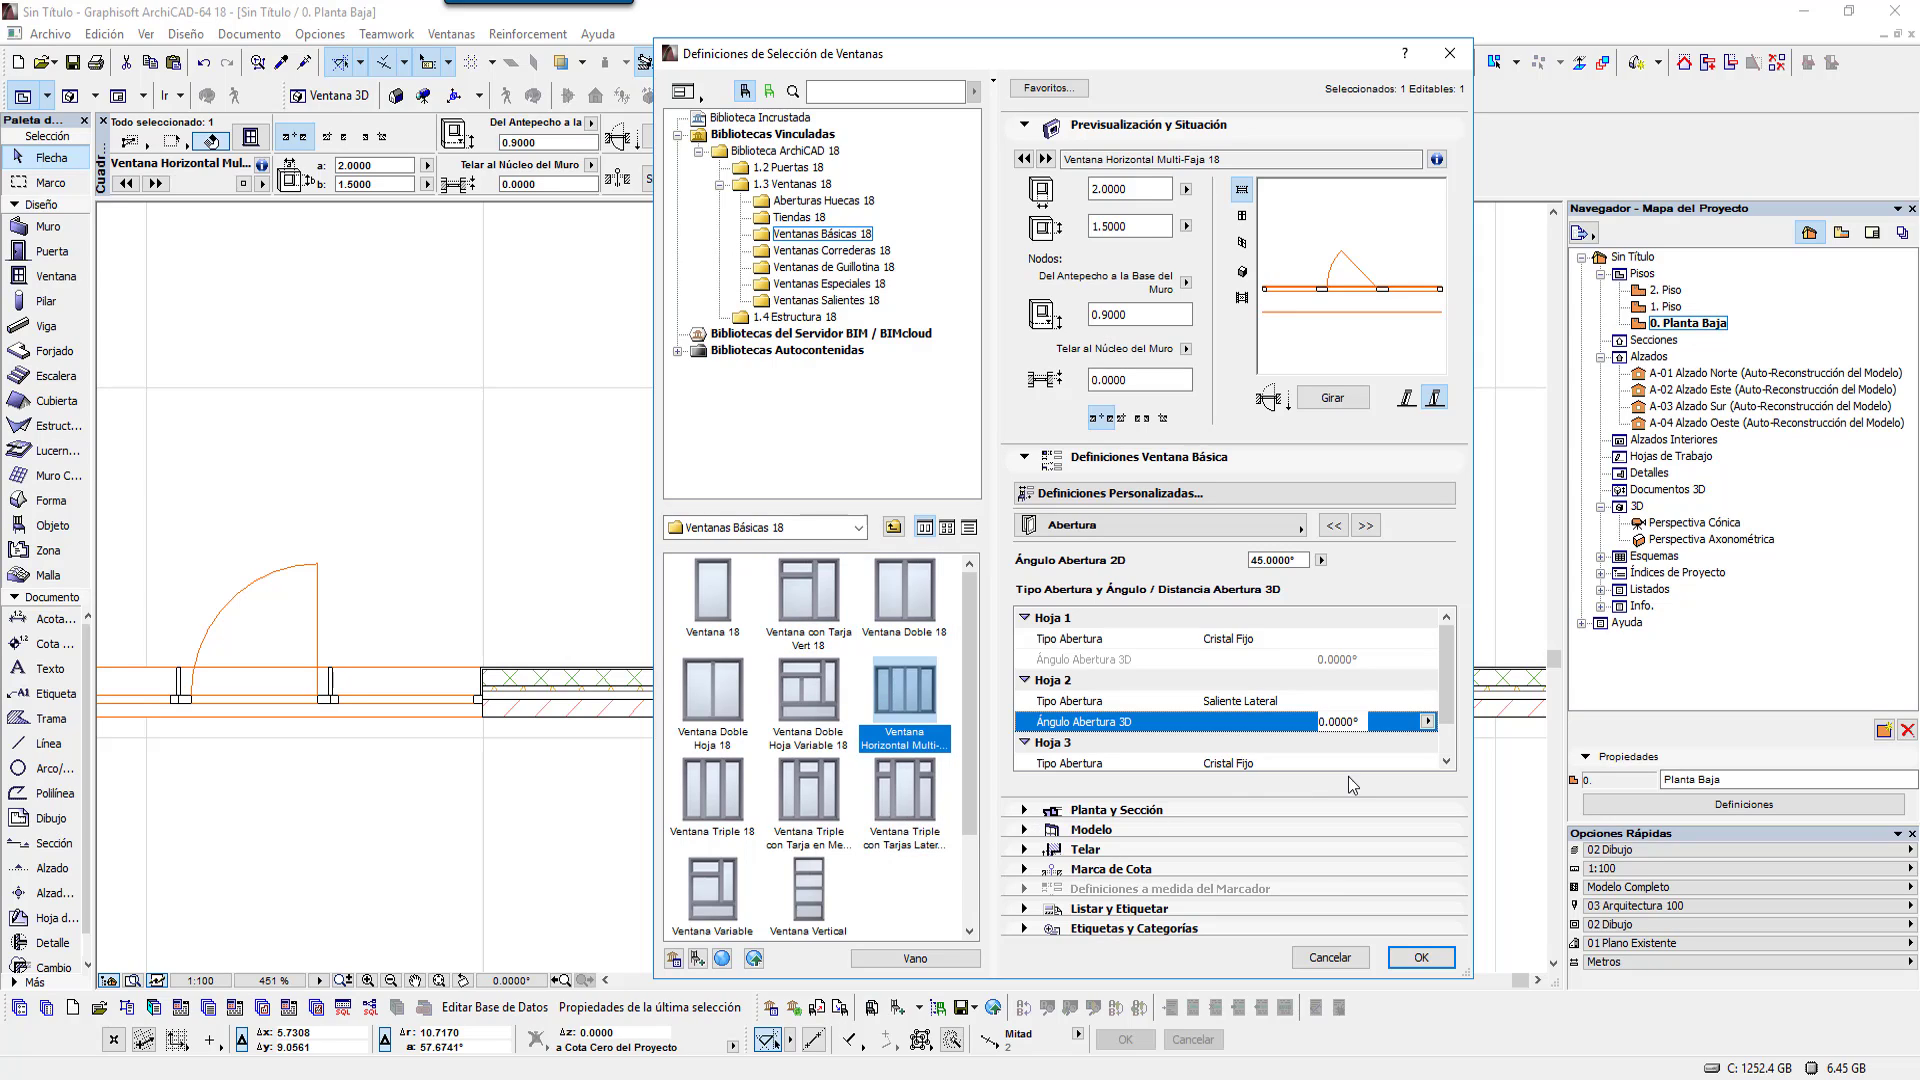
pyautogui.click(1328, 957)
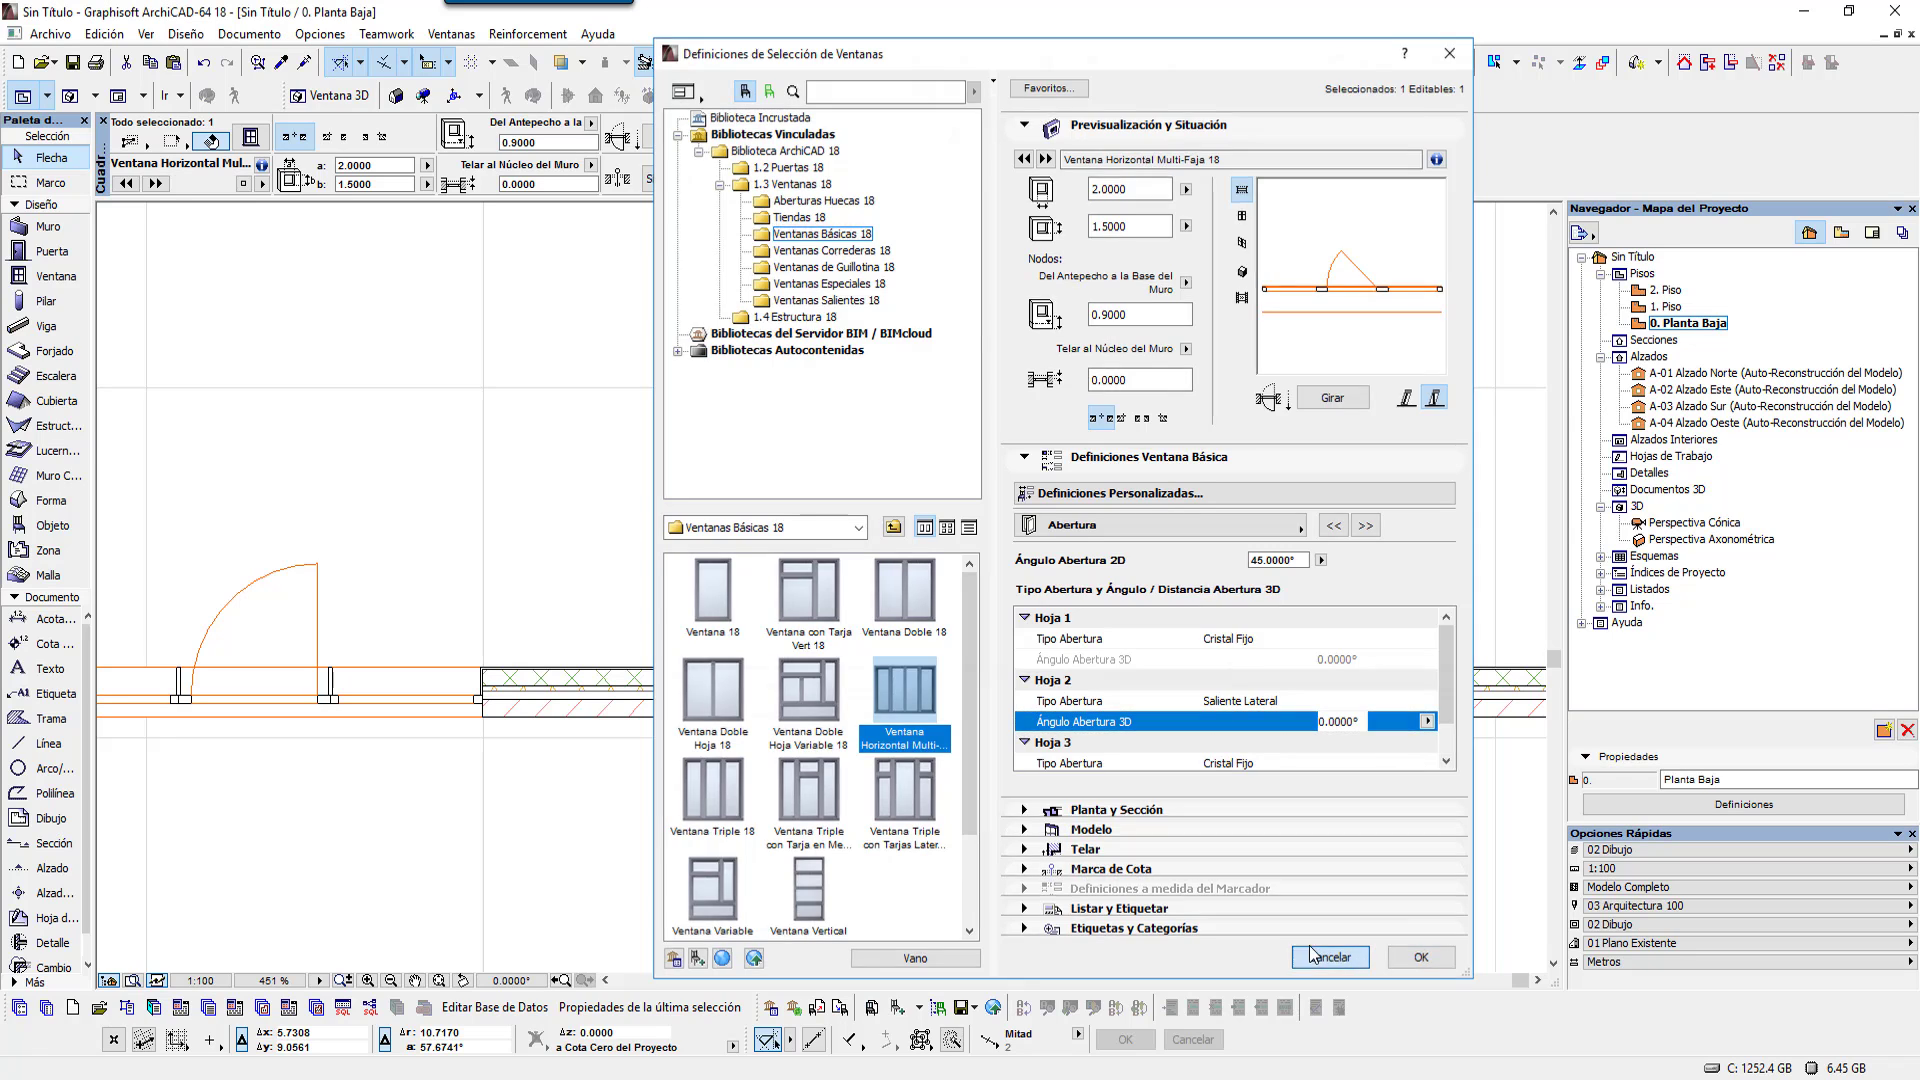
pyautogui.scroll(-1, 1120, 640)
# Step: Reframe the plan around the wall and clear the three-pane window selection
pyautogui.scroll(-1, 1079, 643)
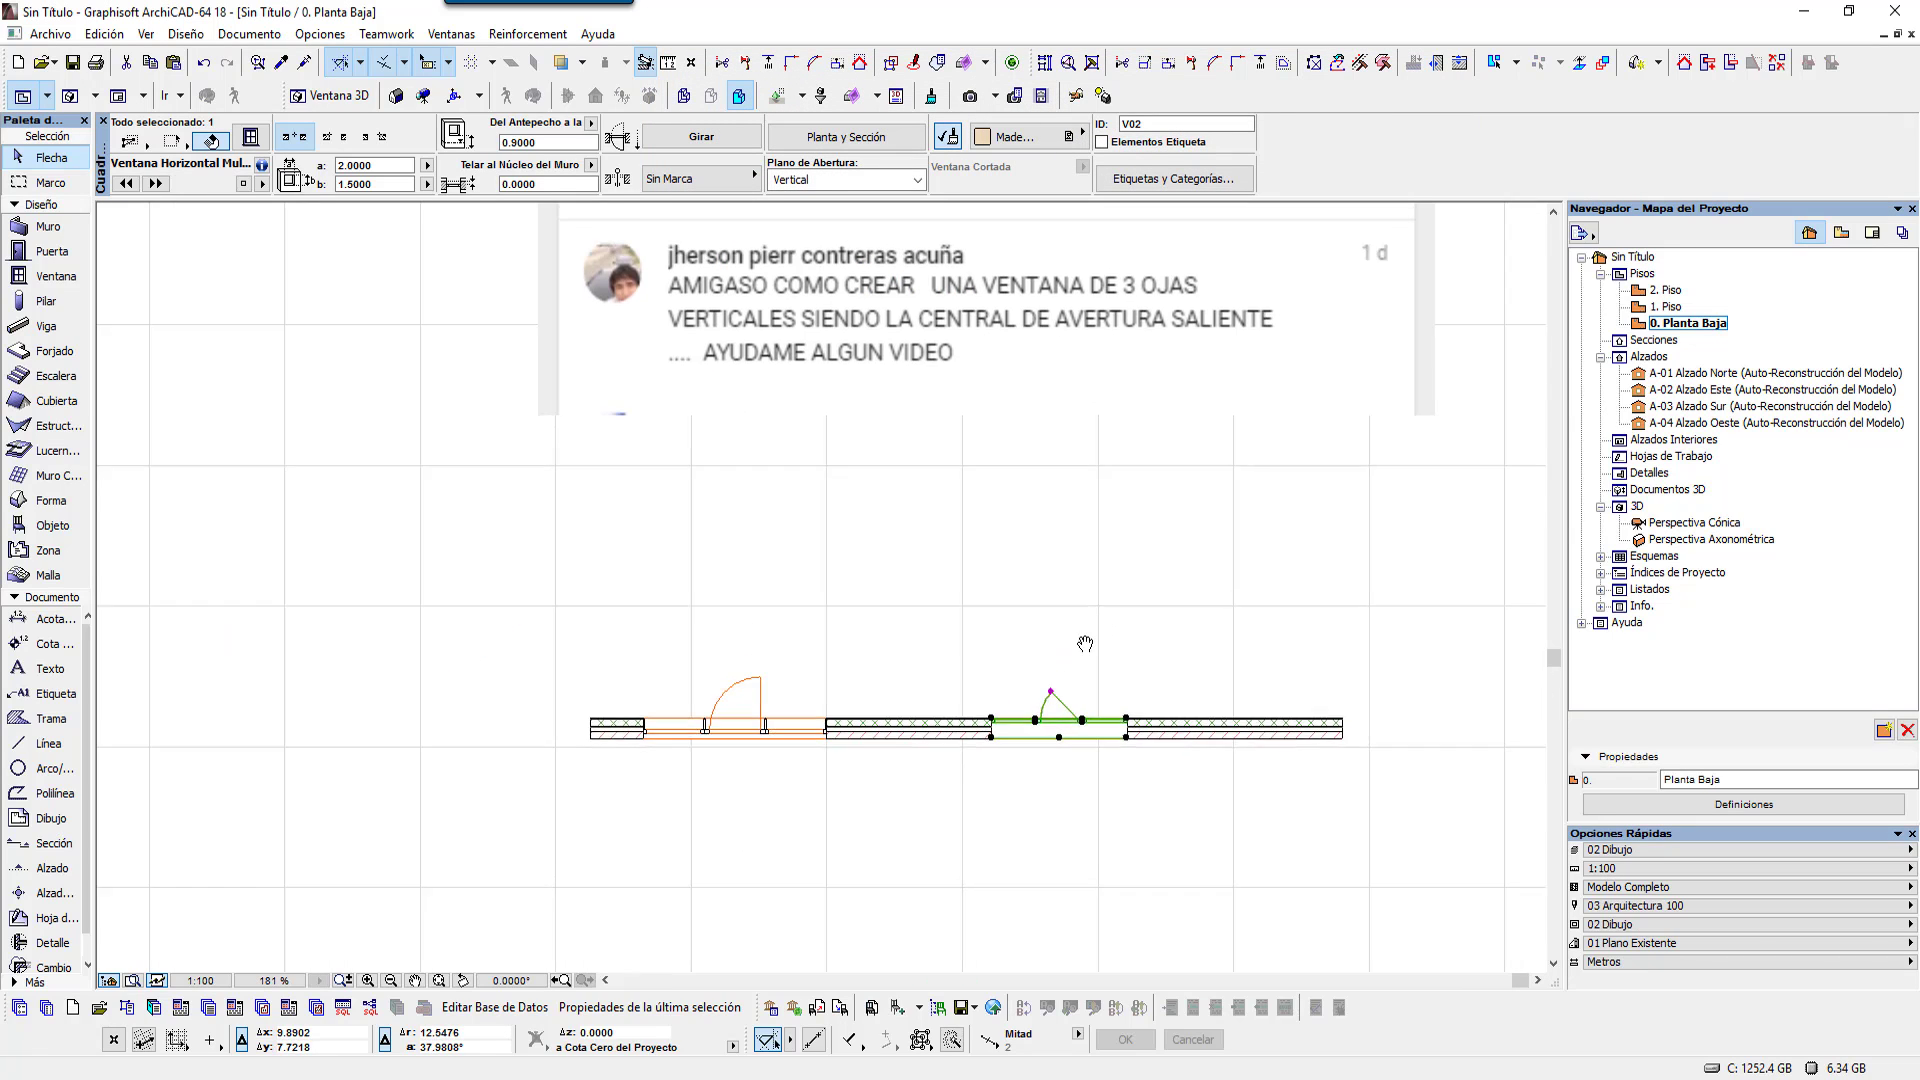
pyautogui.scroll(-1, 1090, 645)
pyautogui.scroll(-1, 1107, 647)
pyautogui.moveTo(1107, 647); pyautogui.dragTo(1072, 686, button='middle')
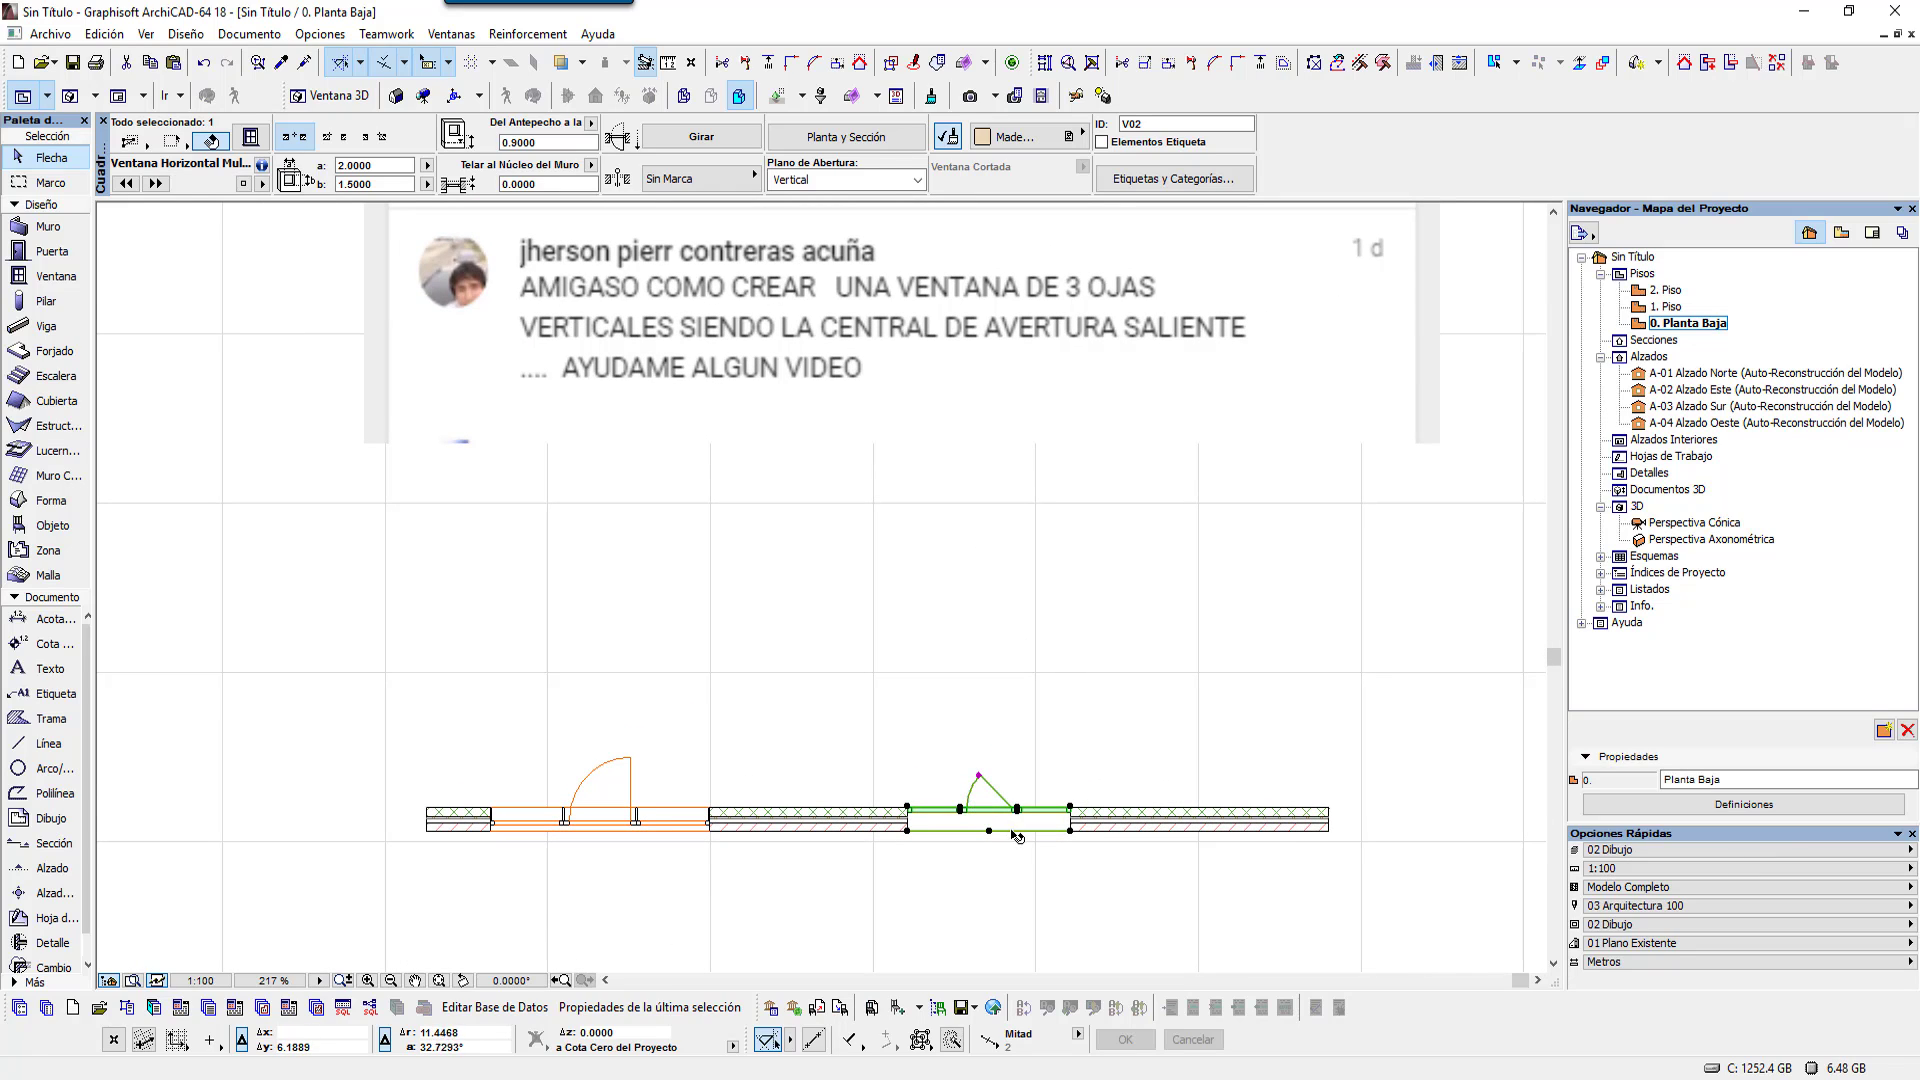
pyautogui.scroll(3, 1018, 838)
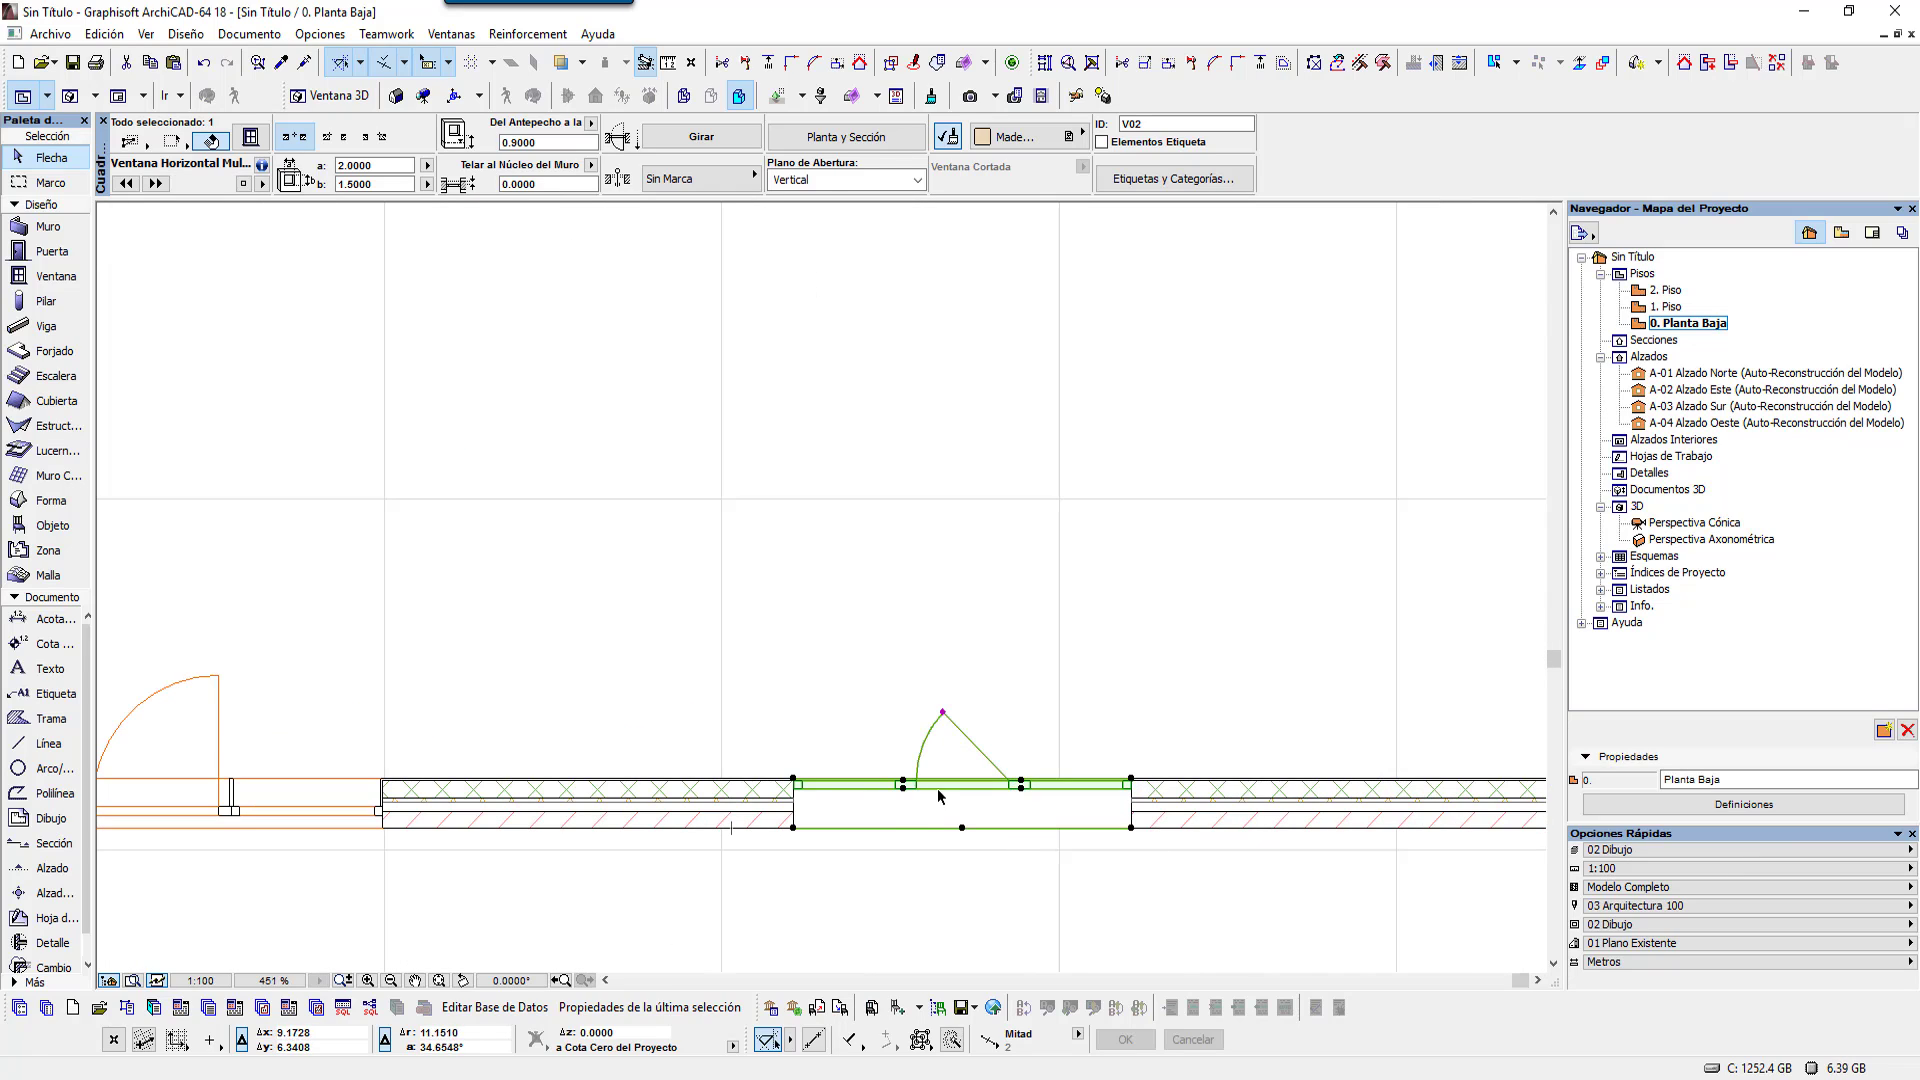
pyautogui.moveTo(1036, 868); pyautogui.dragTo(1037, 826, button='middle')
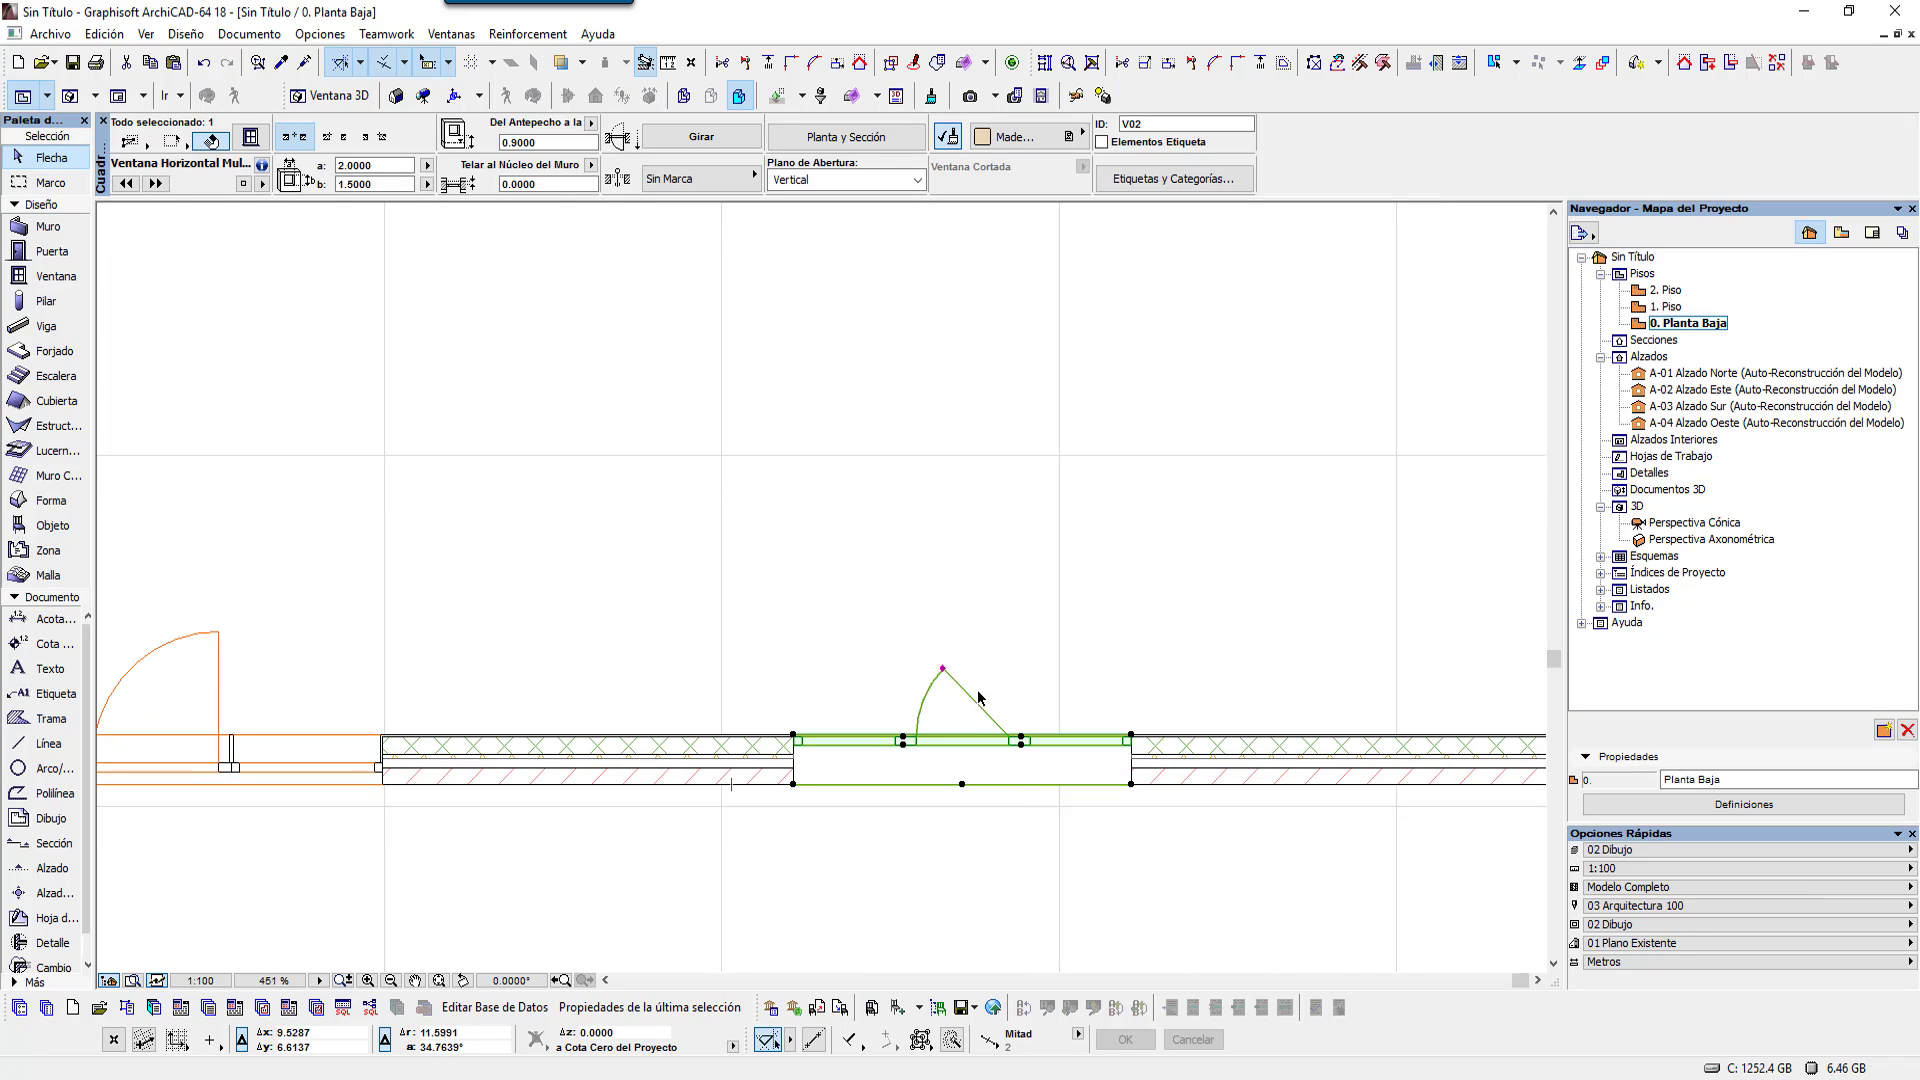
pyautogui.scroll(-3, 990, 710)
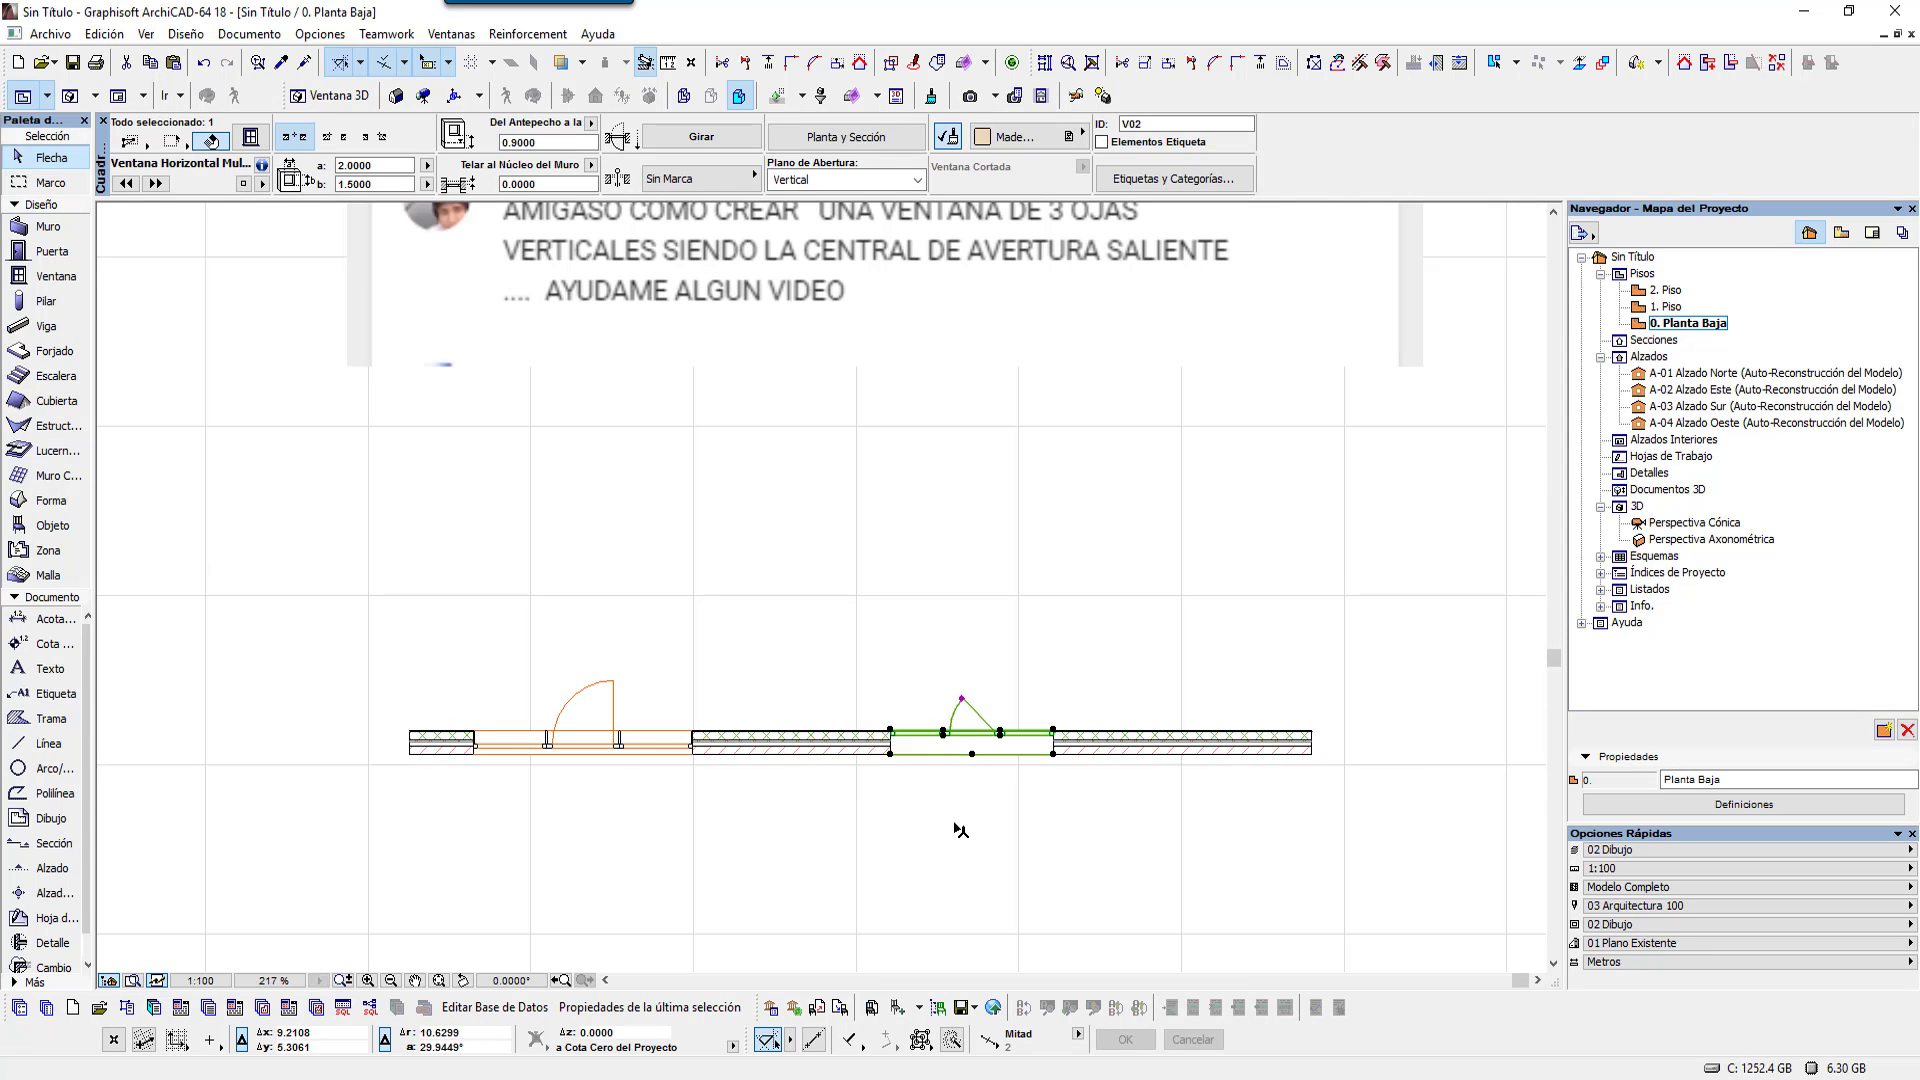
pyautogui.click(795, 553)
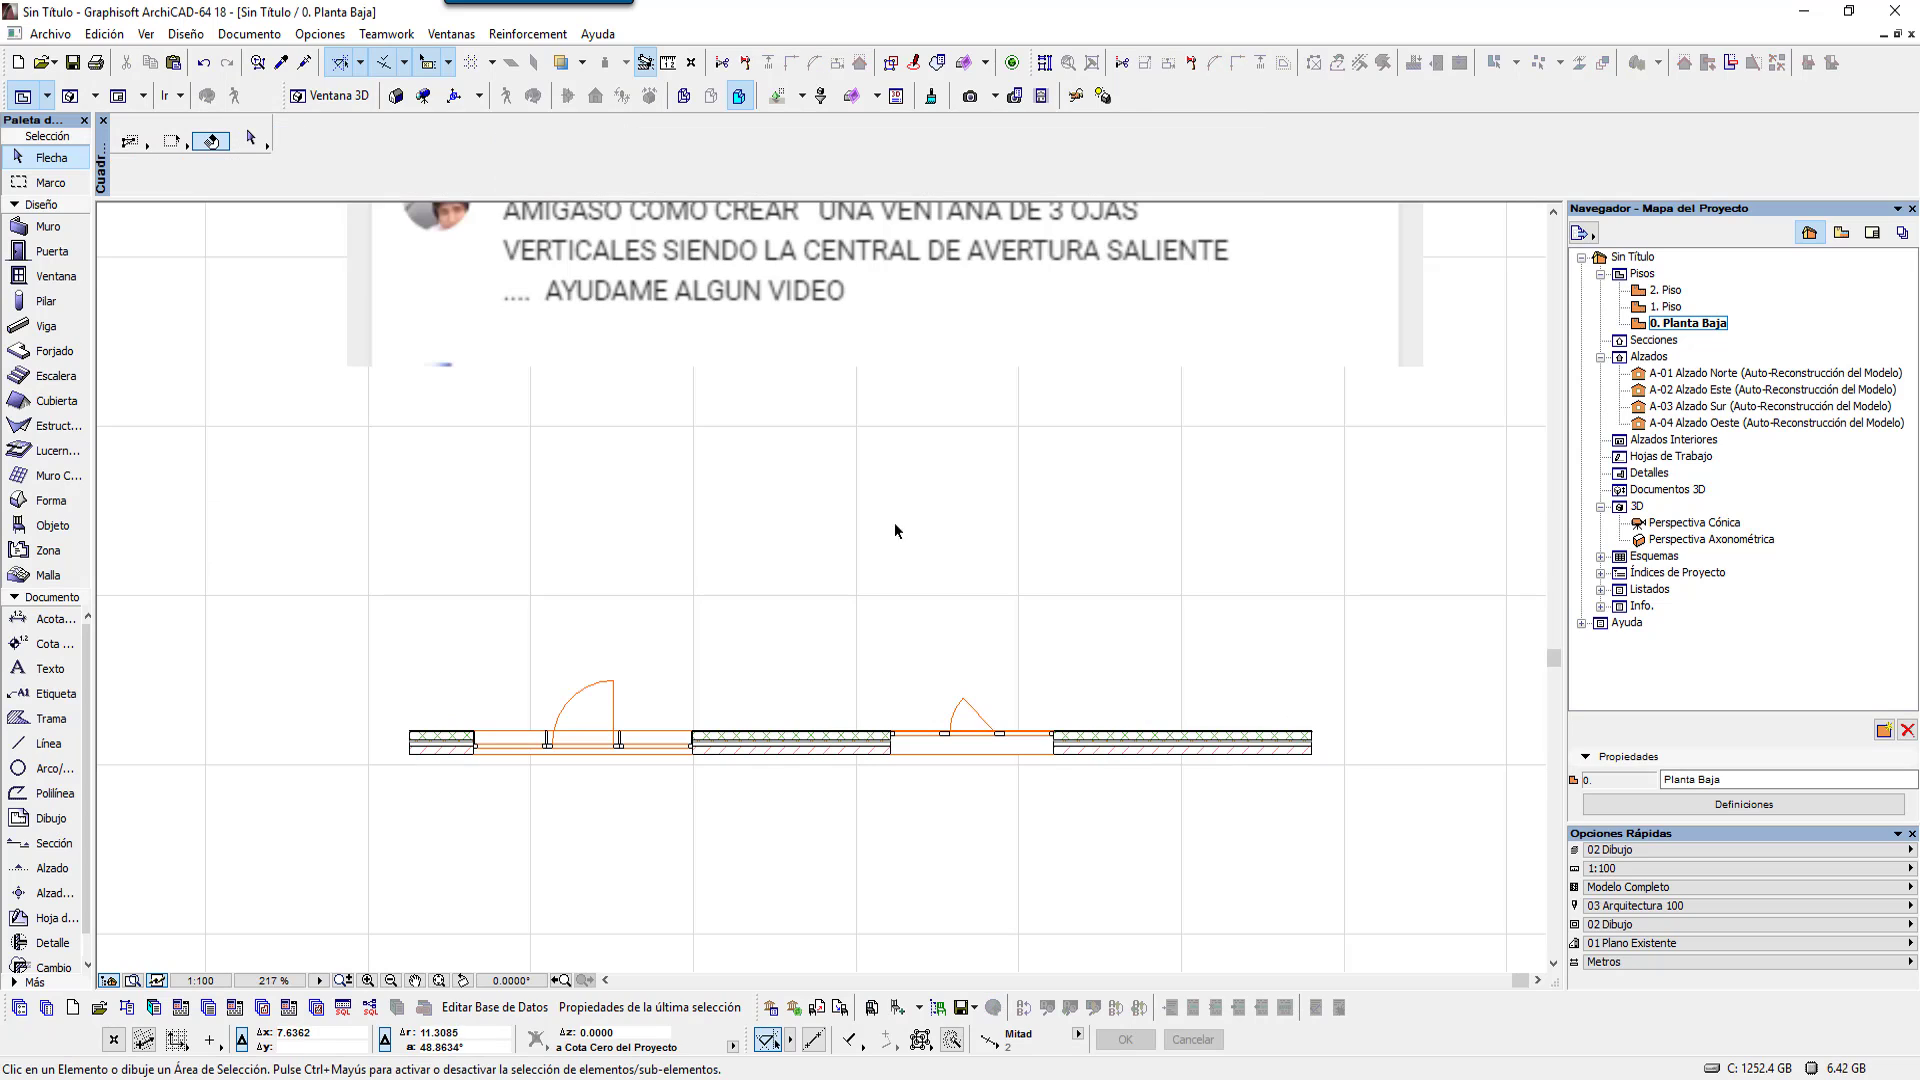
# Step: Bring up the plan's context menu near the wall to reach Mostrar Selección/Marco en 3D
pyautogui.rightClick(821, 521)
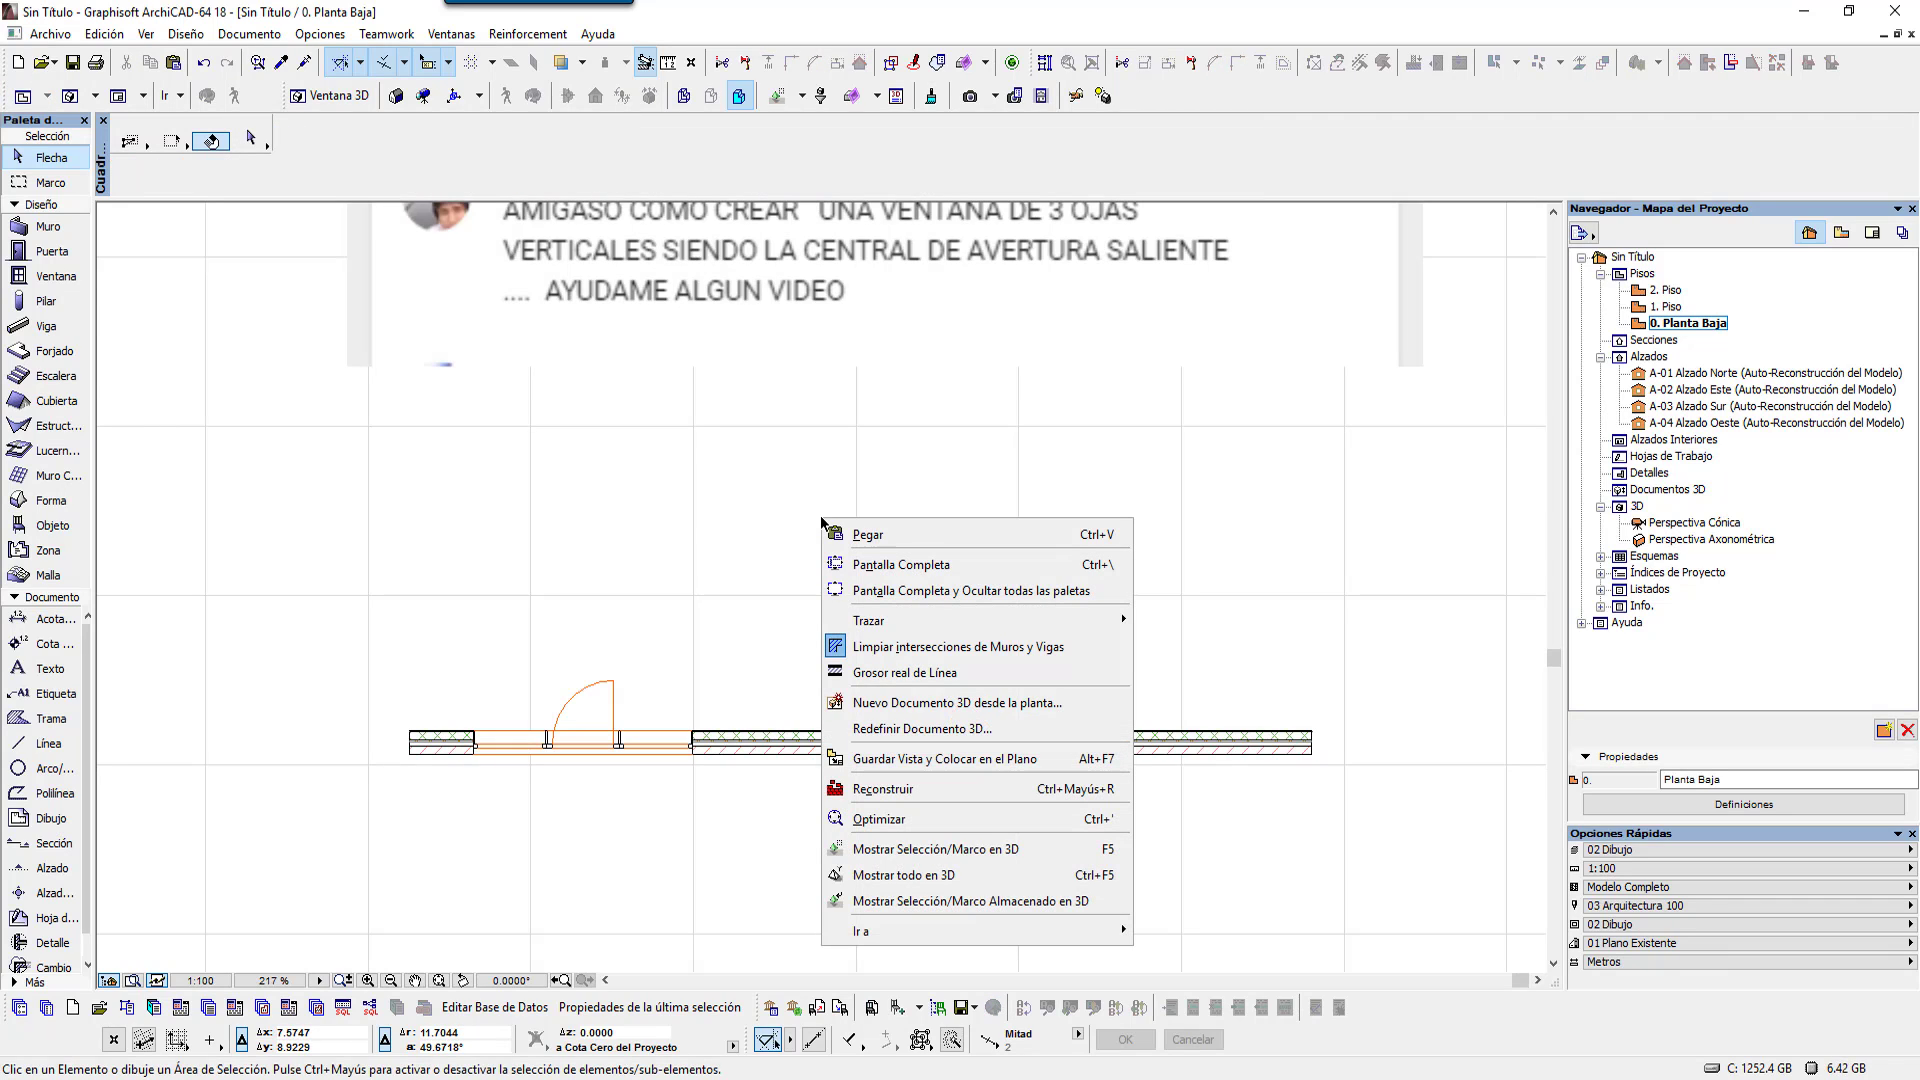
pyautogui.click(753, 586)
pyautogui.rightClick(786, 567)
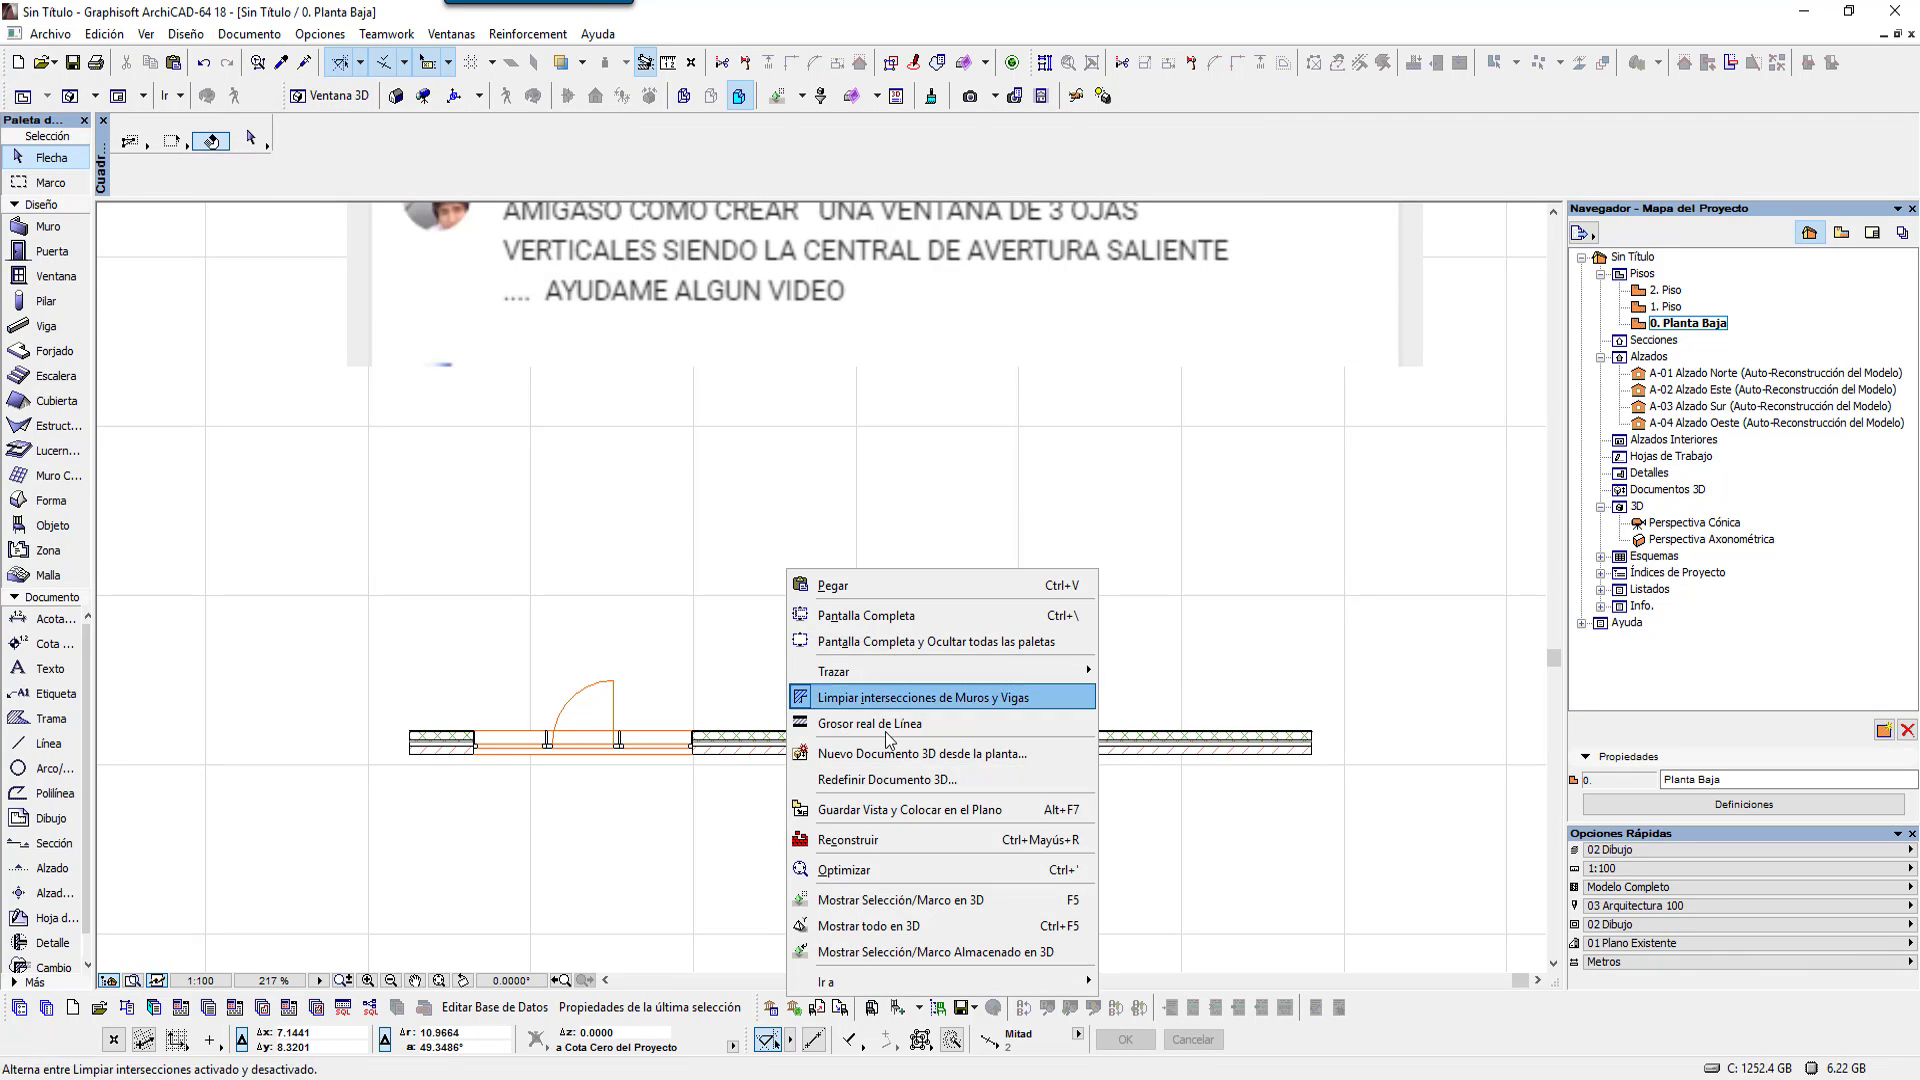
# Step: Show the plan in a maximized 3D perspective orbited to face the wall
pyautogui.click(930, 923)
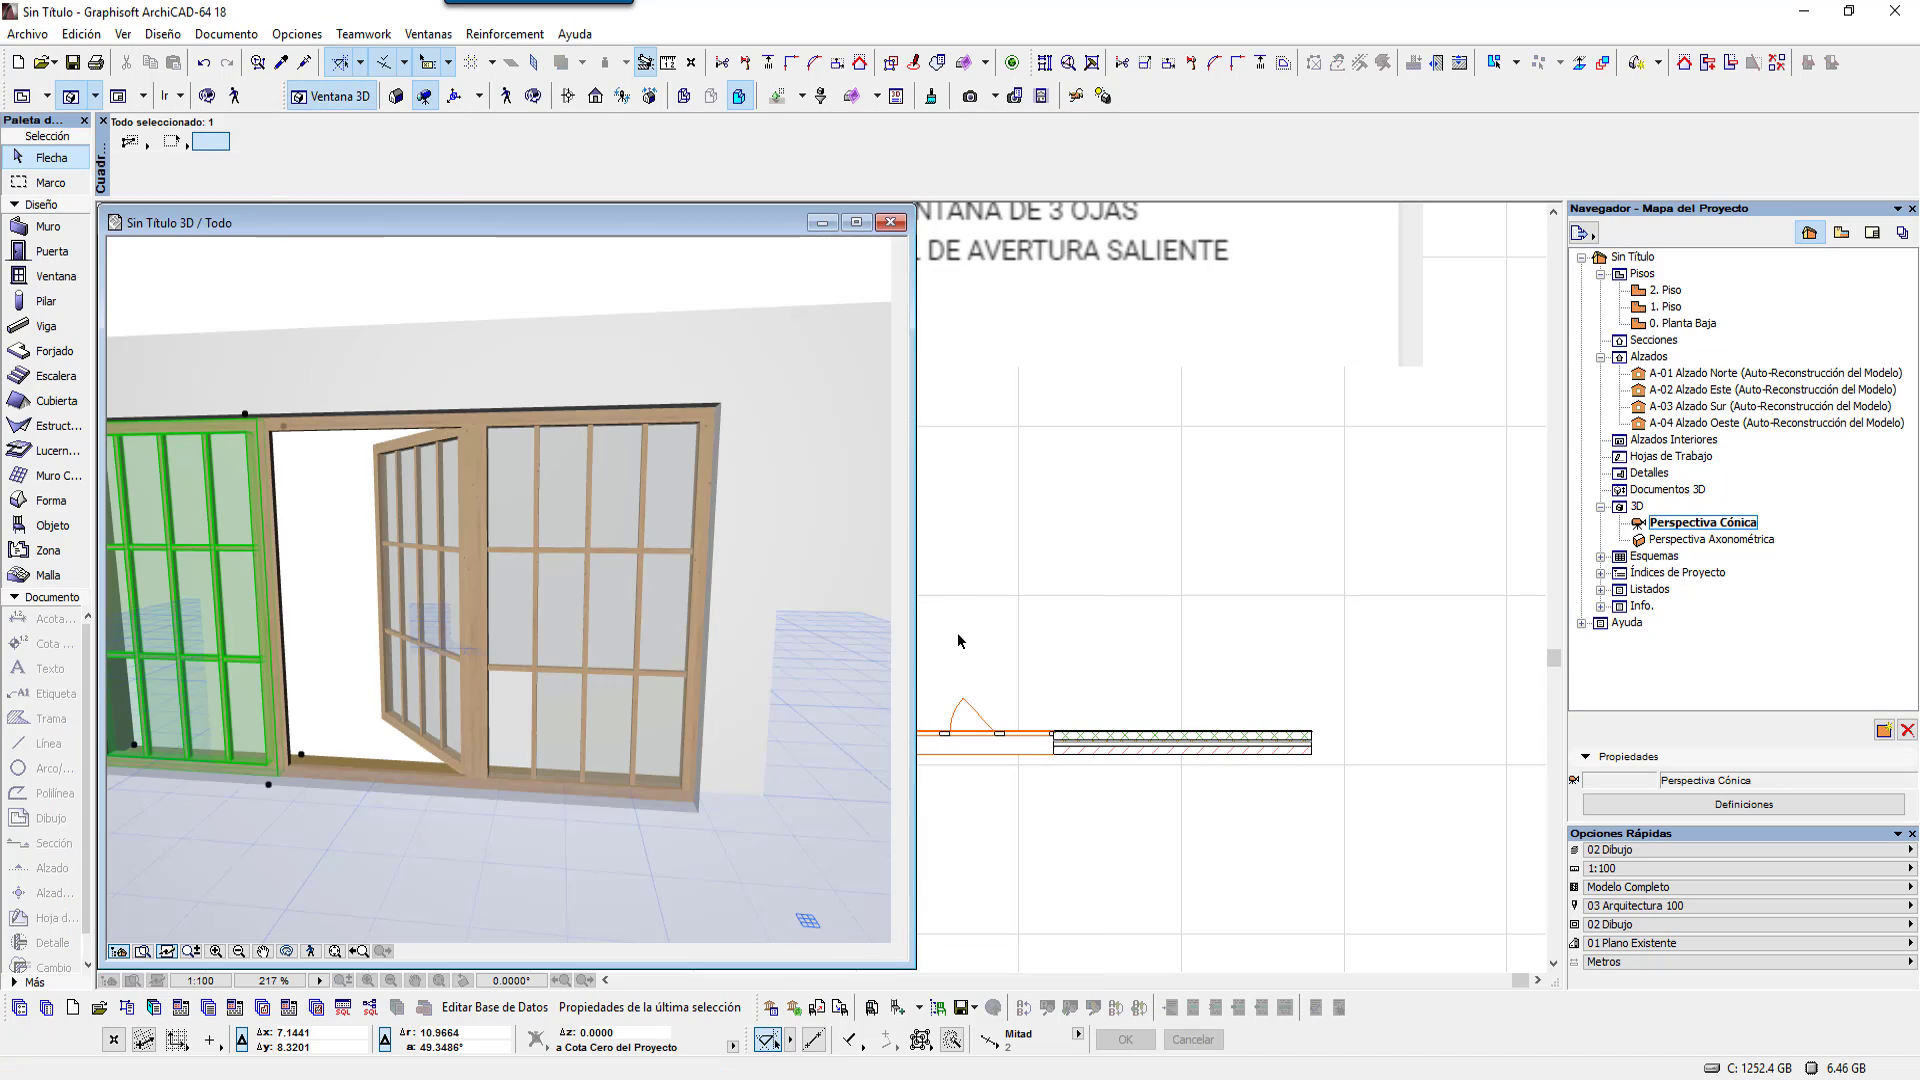
pyautogui.click(857, 222)
pyautogui.scroll(-3, 862, 489)
pyautogui.scroll(-3, 930, 600)
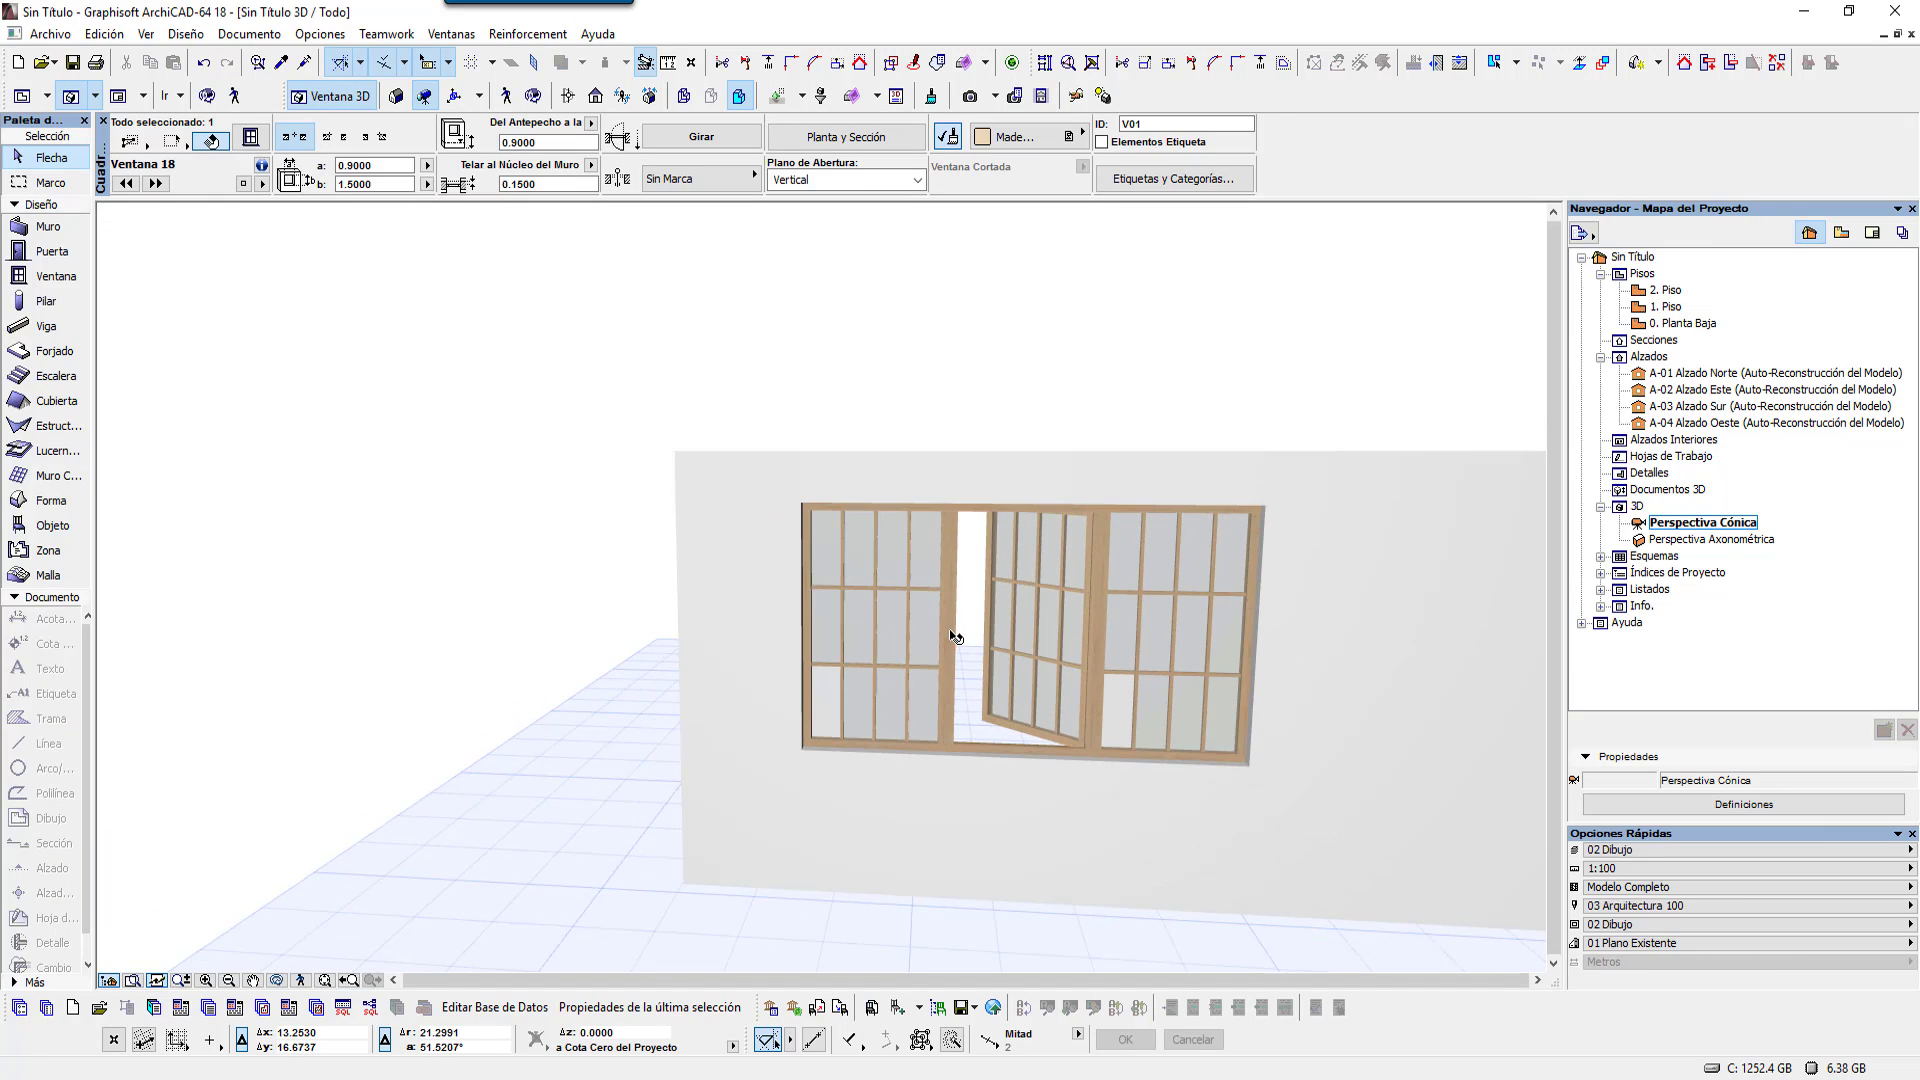
pyautogui.scroll(2, 989, 650)
pyautogui.scroll(-2, 990, 650)
pyautogui.scroll(-2, 1273, 707)
pyautogui.moveTo(1273, 707)
pyautogui.keyDown('shift'); pyautogui.mouseDown(button='middle')
pyautogui.moveTo(922, 672)
pyautogui.moveTo(1103, 662)
pyautogui.moveTo(1049, 610)
pyautogui.mouseUp(button='middle'); pyautogui.keyUp('shift')
# Step: Select the three-pane window and start editing its Hoja 2 opening angle
pyautogui.click(1117, 648)
pyautogui.scroll(2, 1049, 610)
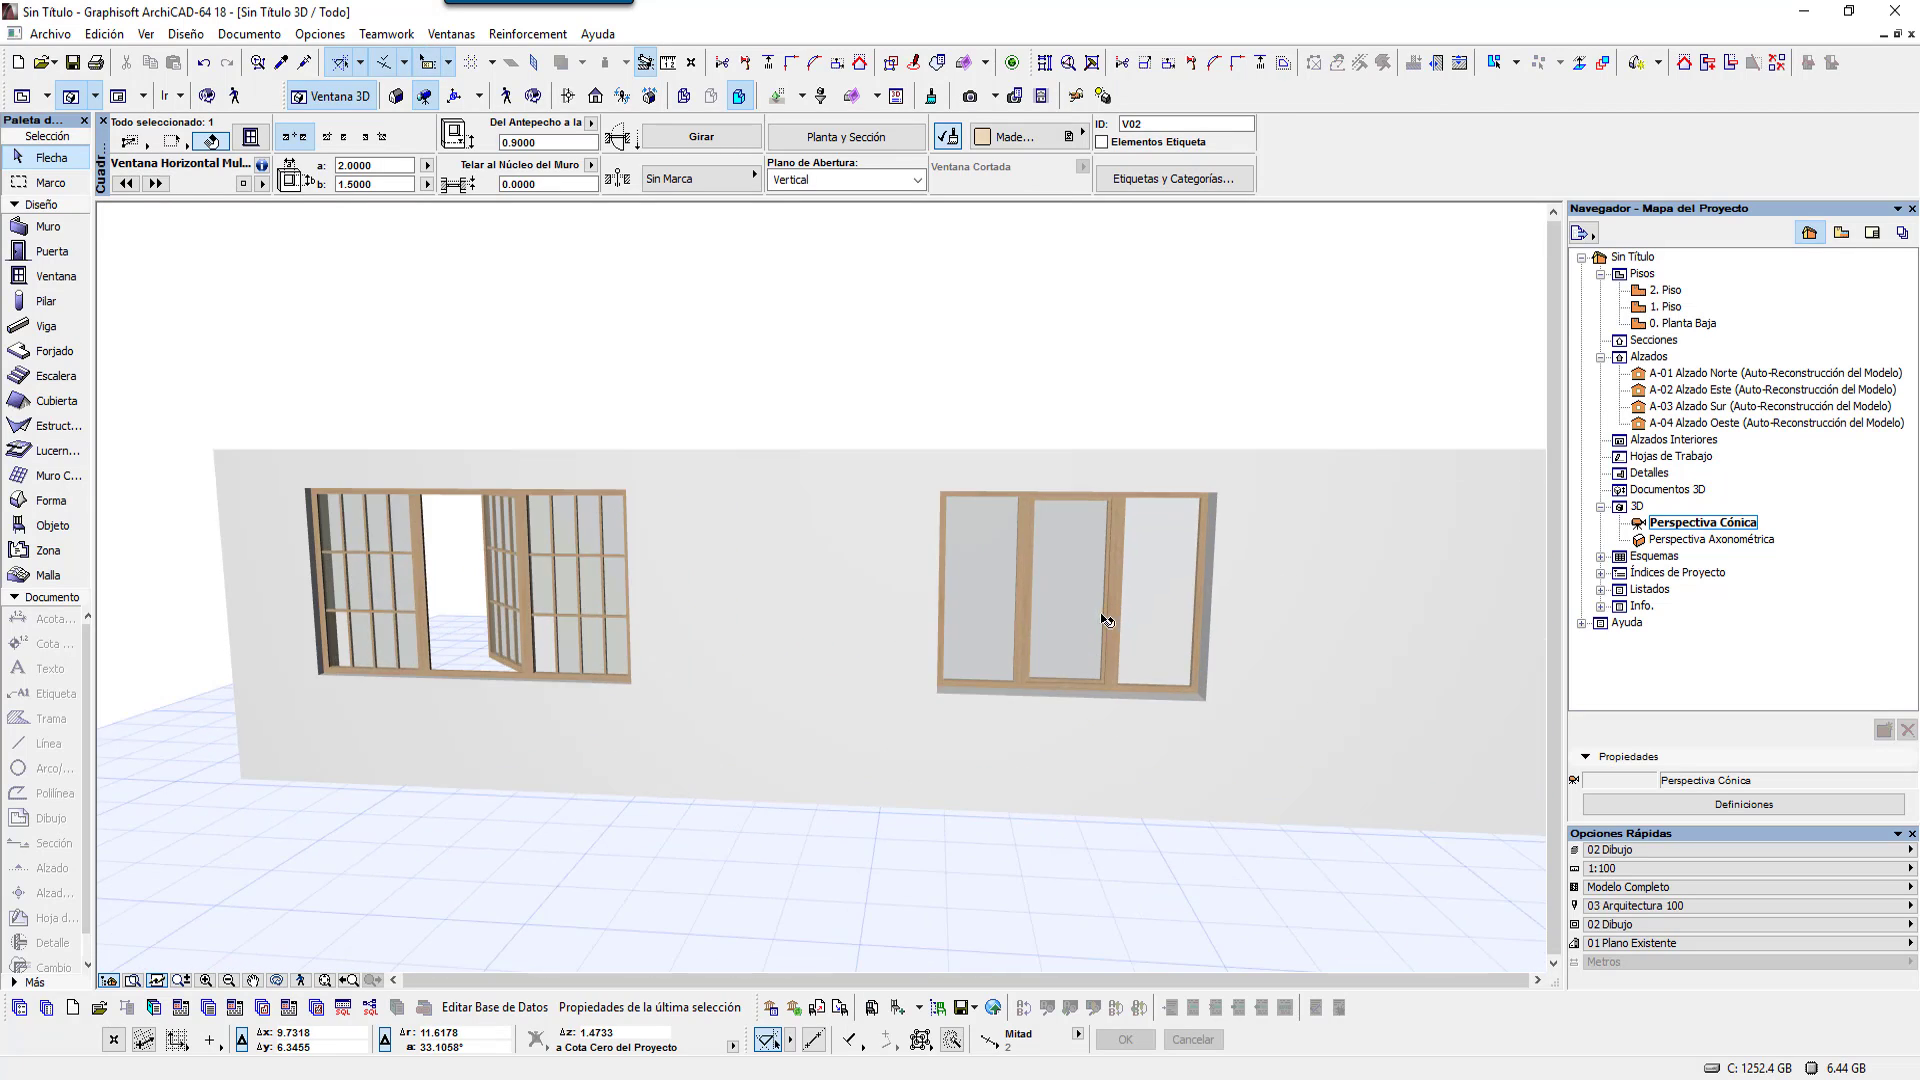
pyautogui.click(1030, 595)
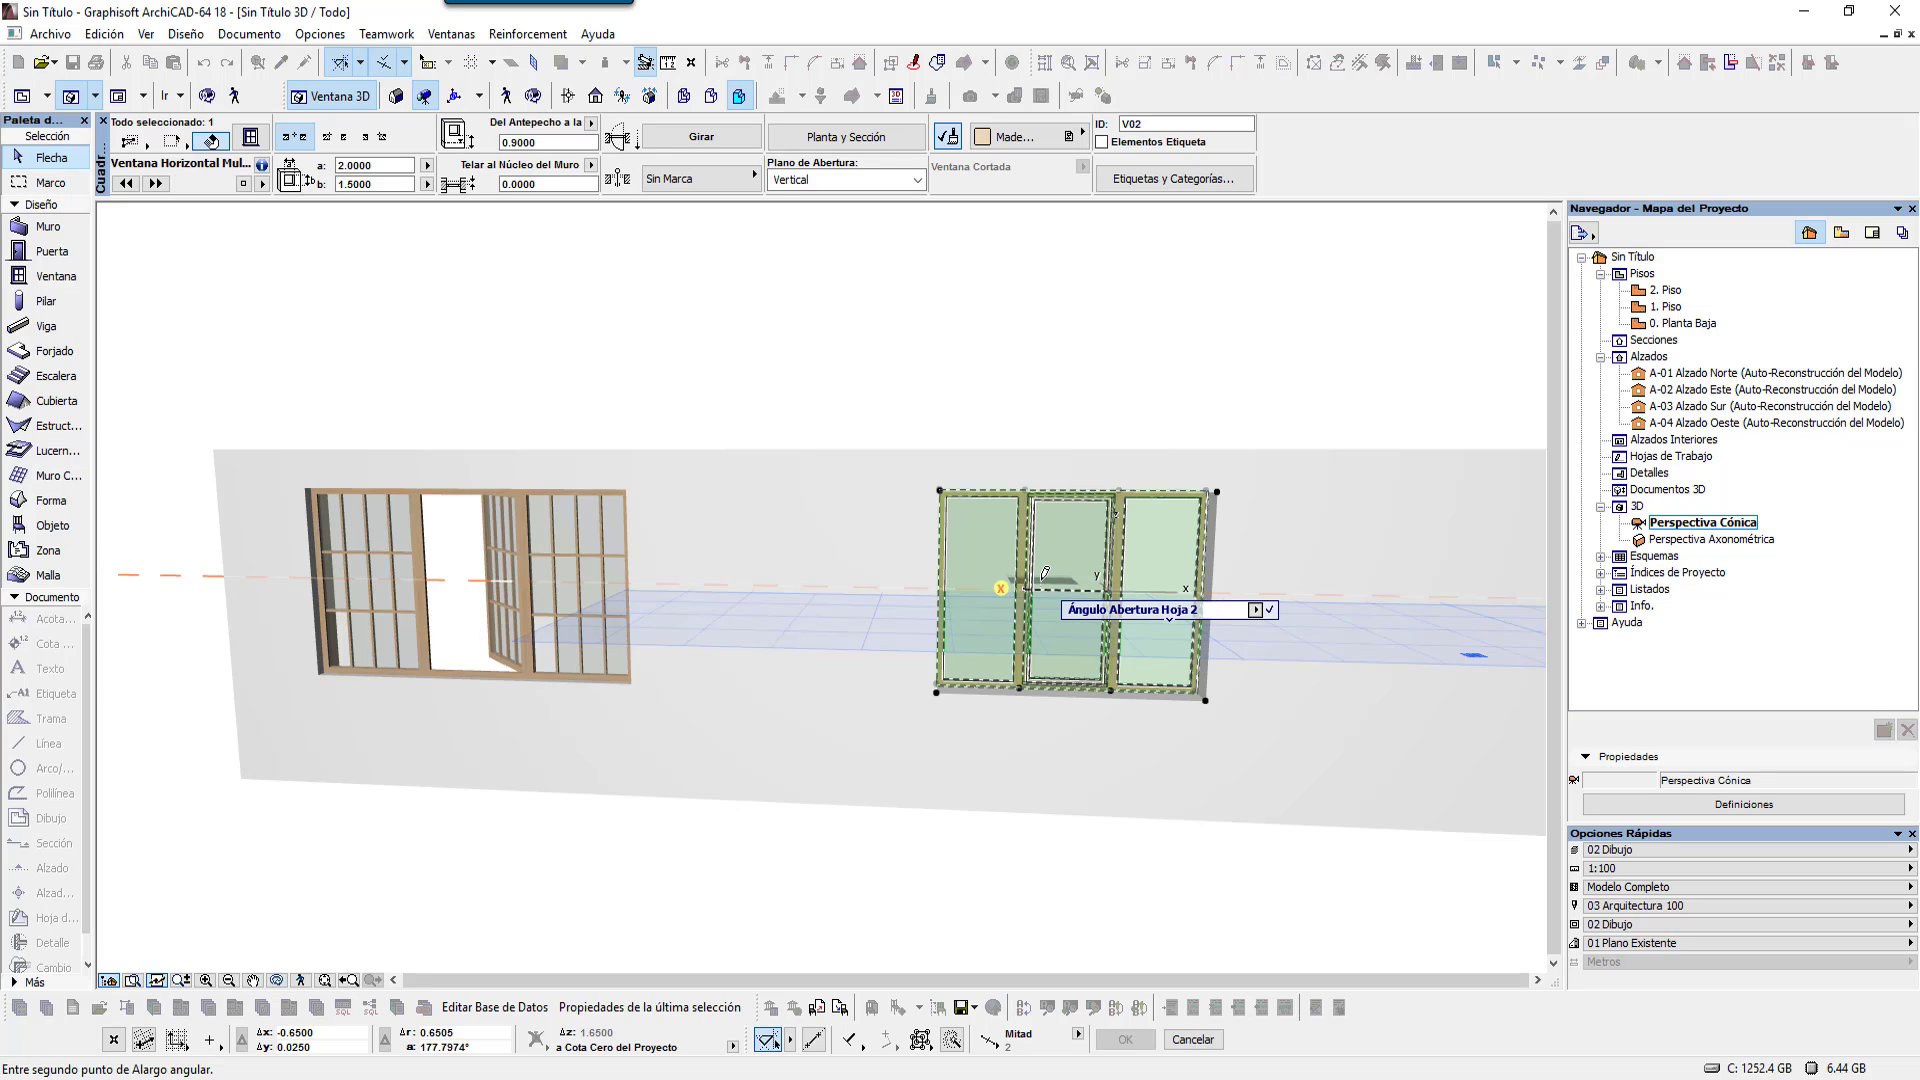
pyautogui.write('45')
# Step: Swing the middle pane open to about 59° using its angle hotspot in 3D
pyautogui.press('Return')
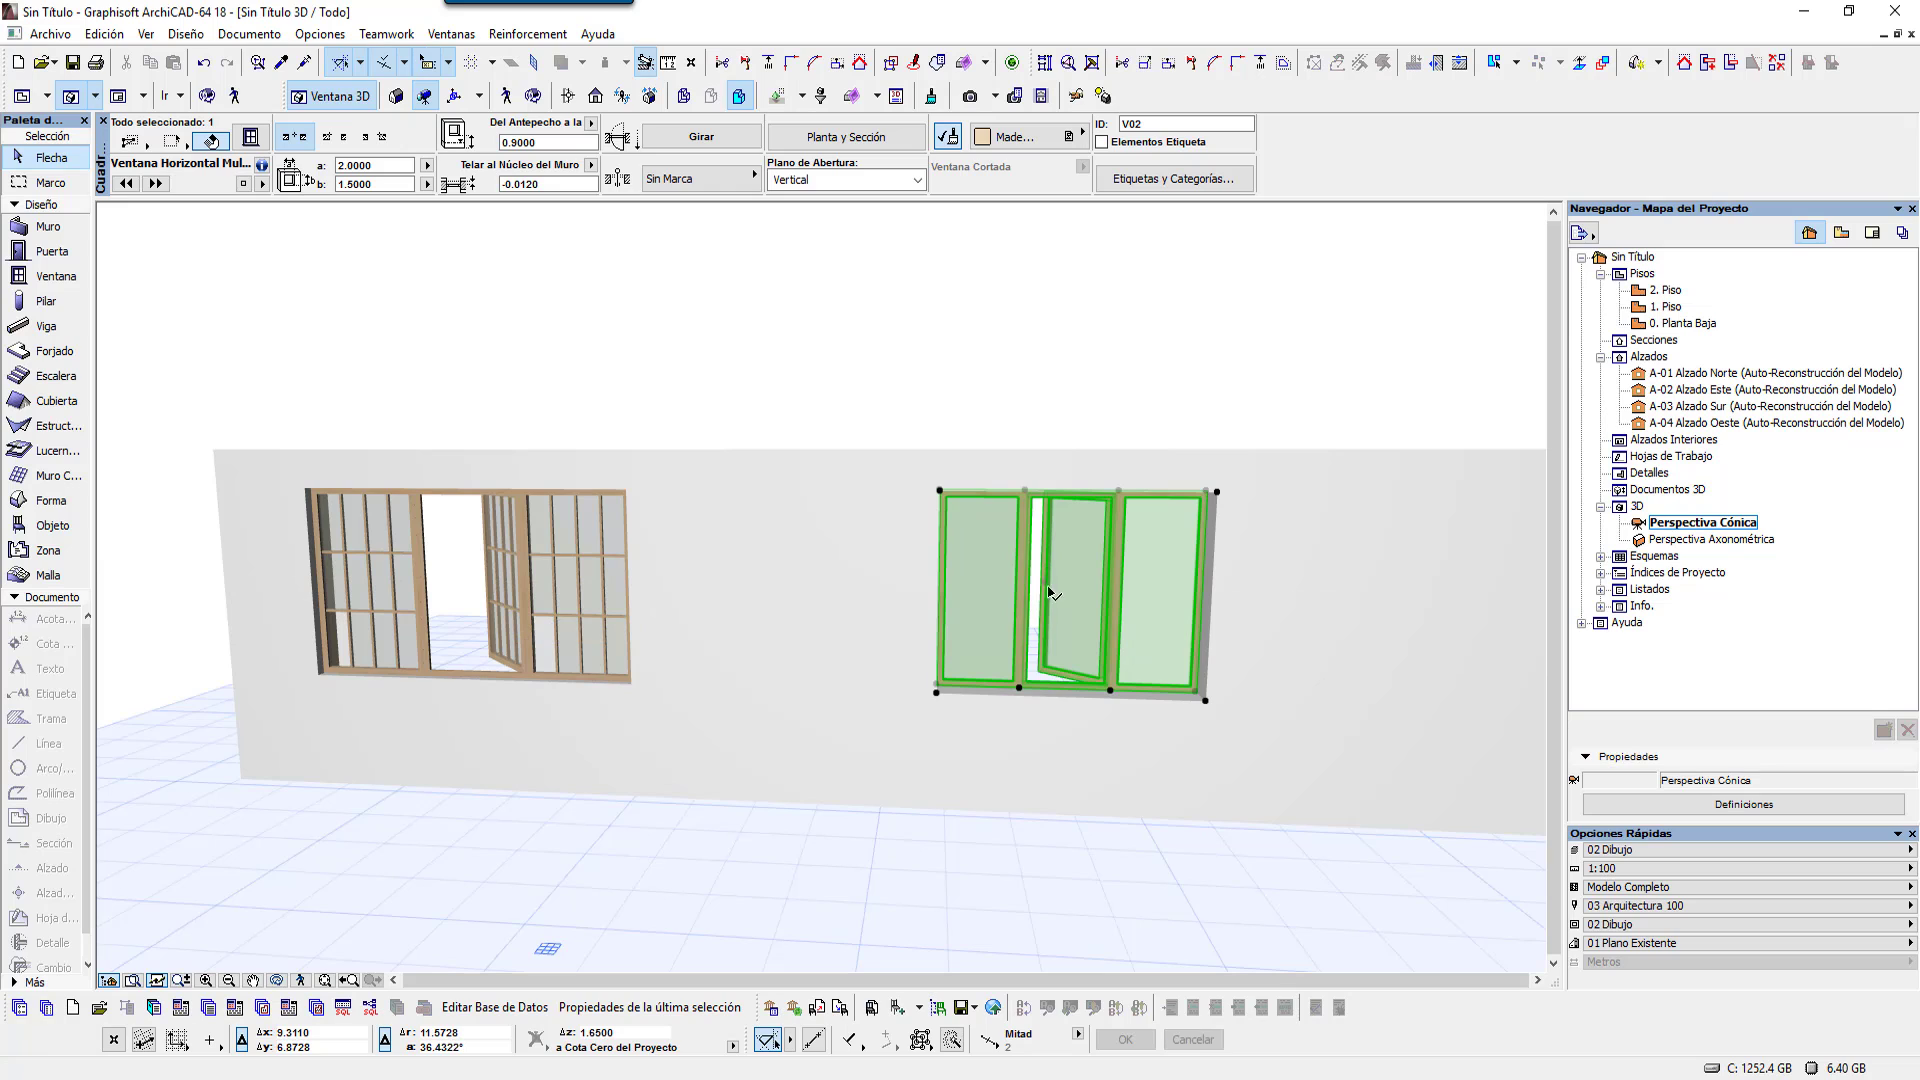
pyautogui.scroll(2, 1056, 592)
pyautogui.scroll(2, 1056, 592)
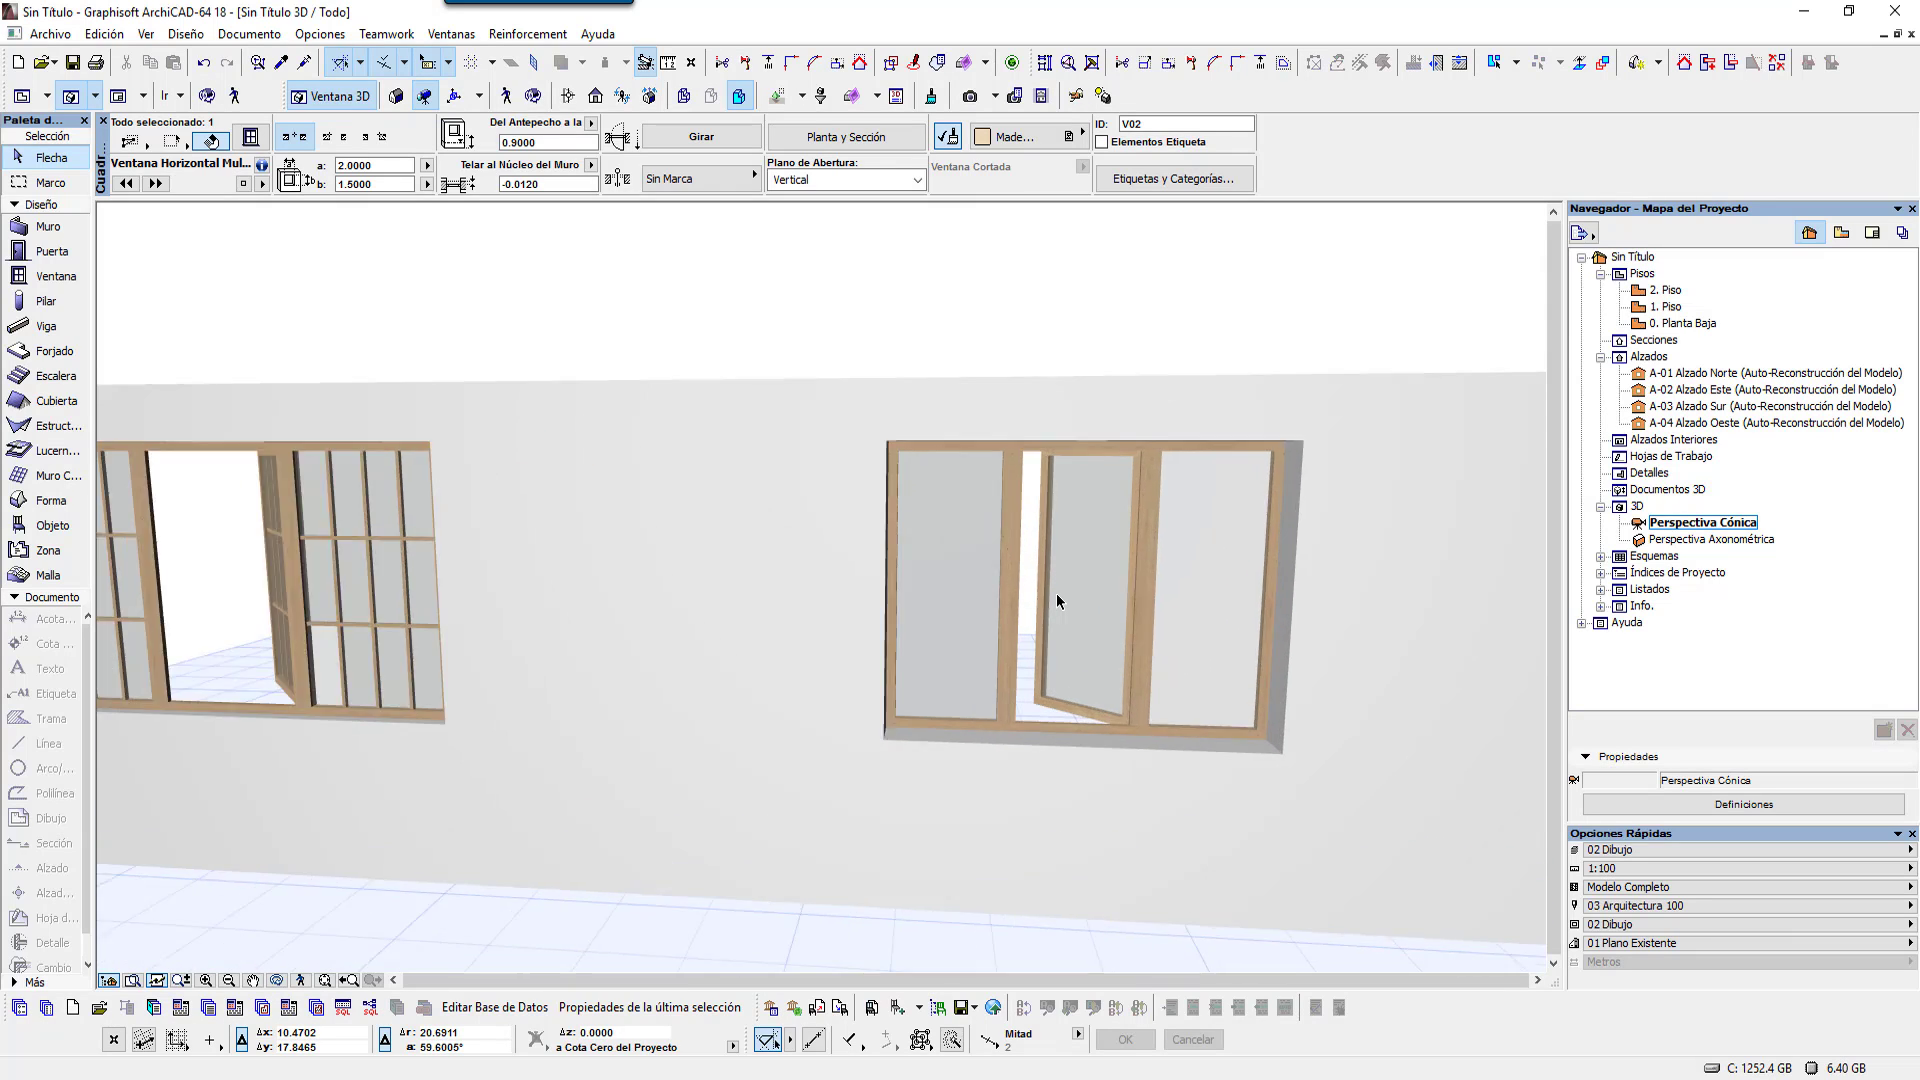
pyautogui.scroll(2, 1055, 592)
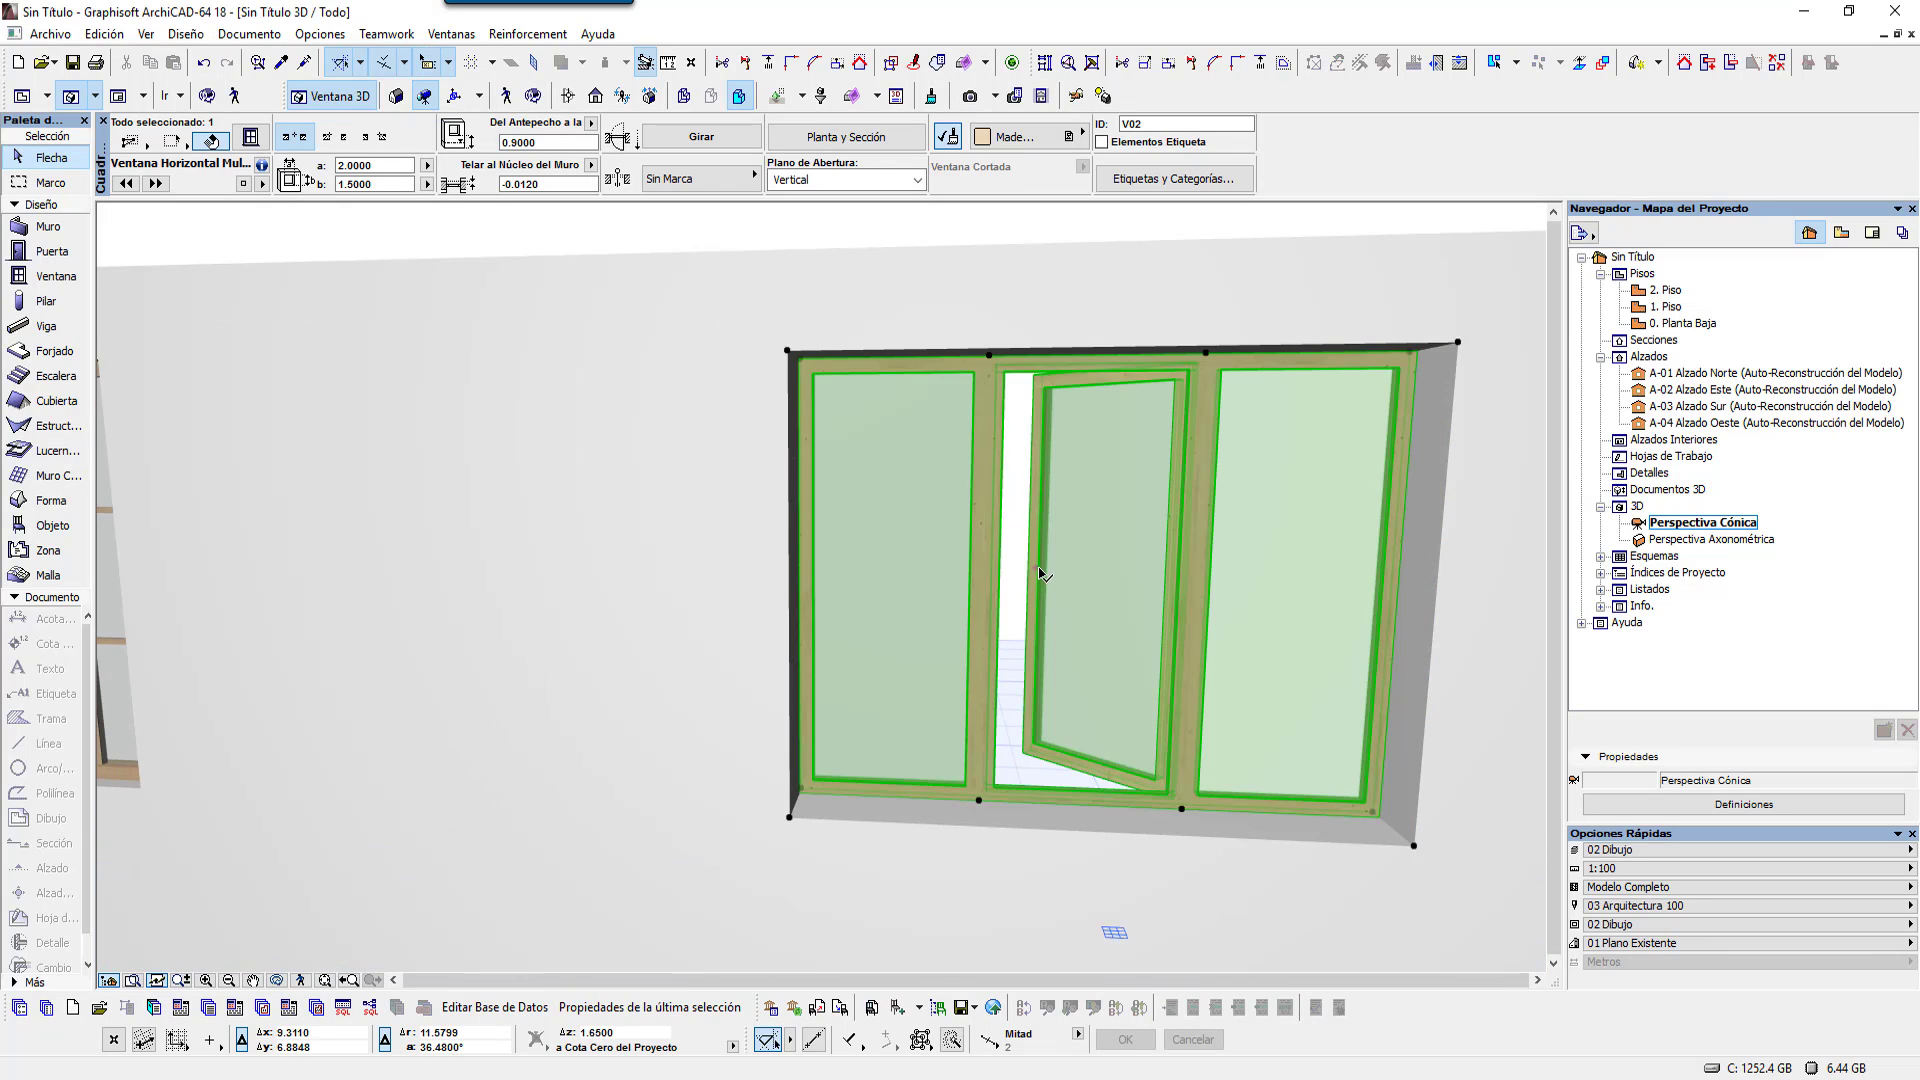
pyautogui.click(1040, 572)
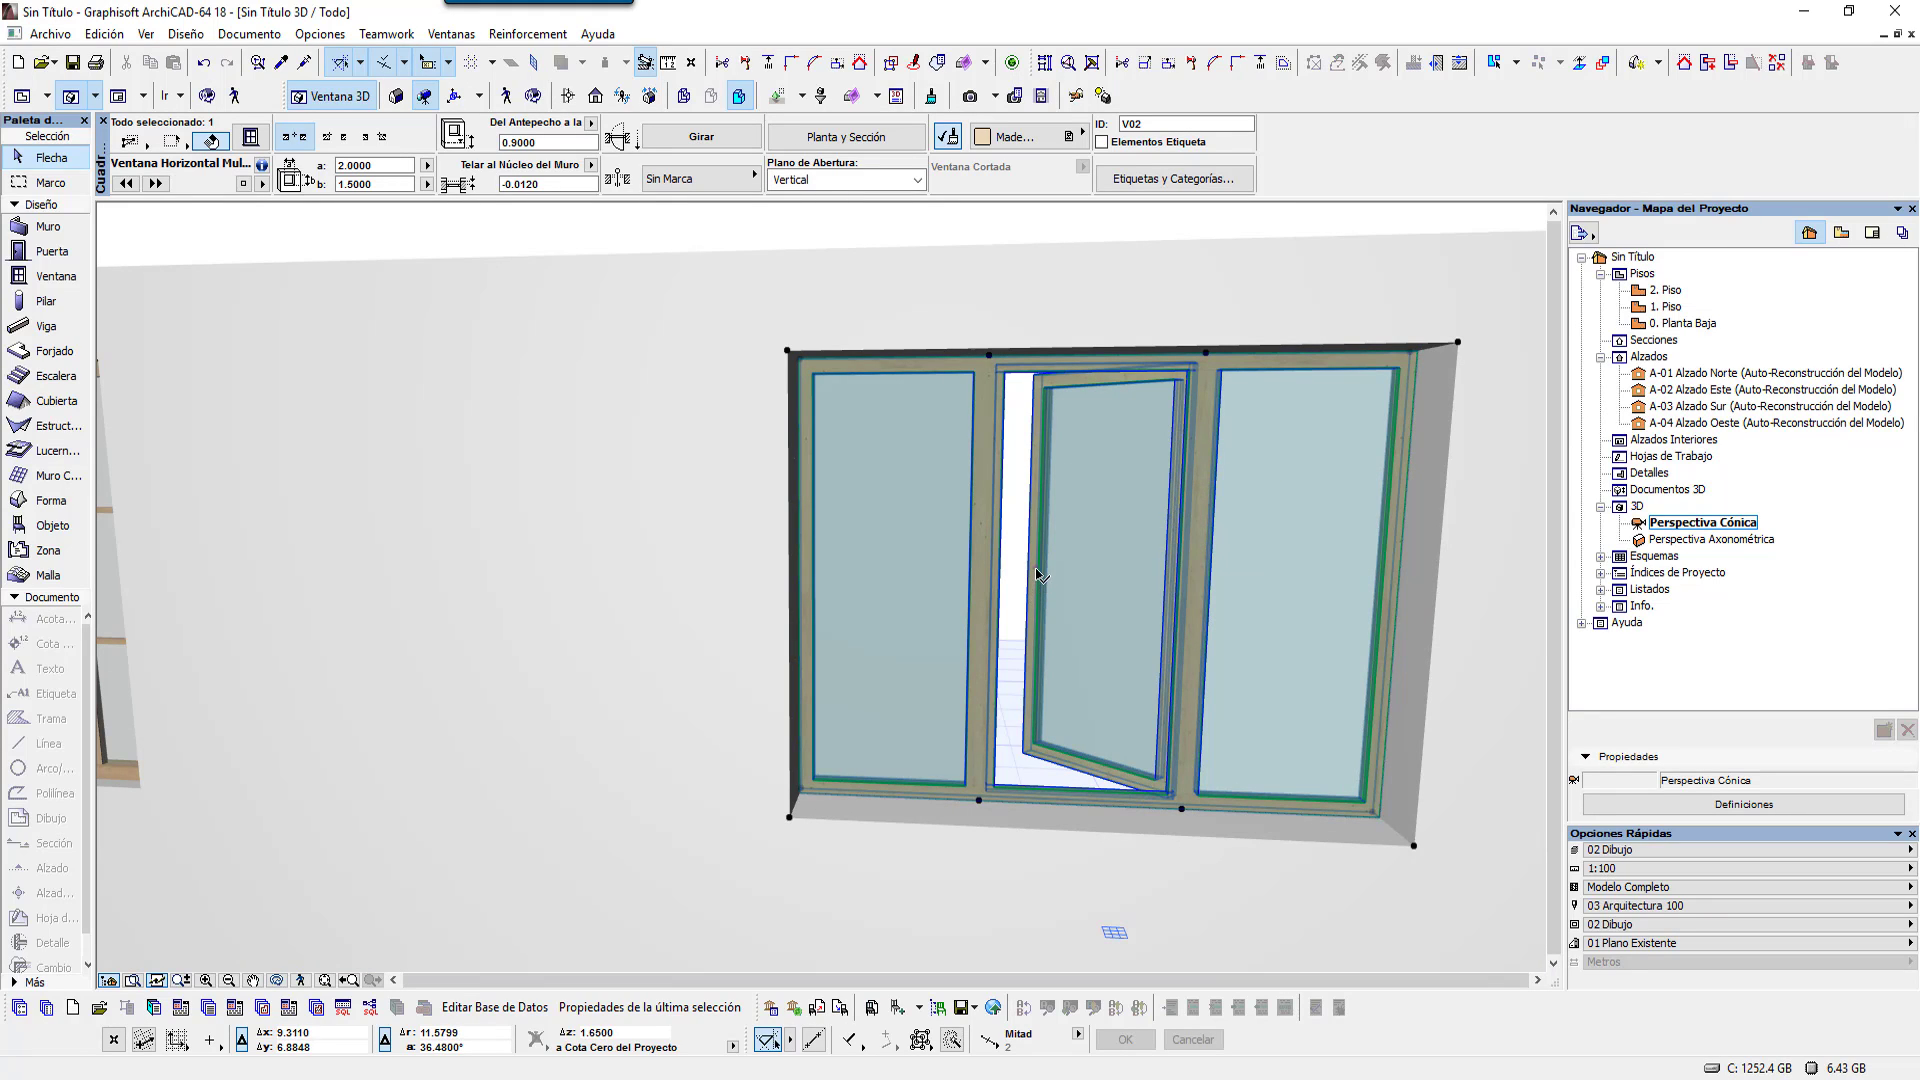
pyautogui.click(1039, 575)
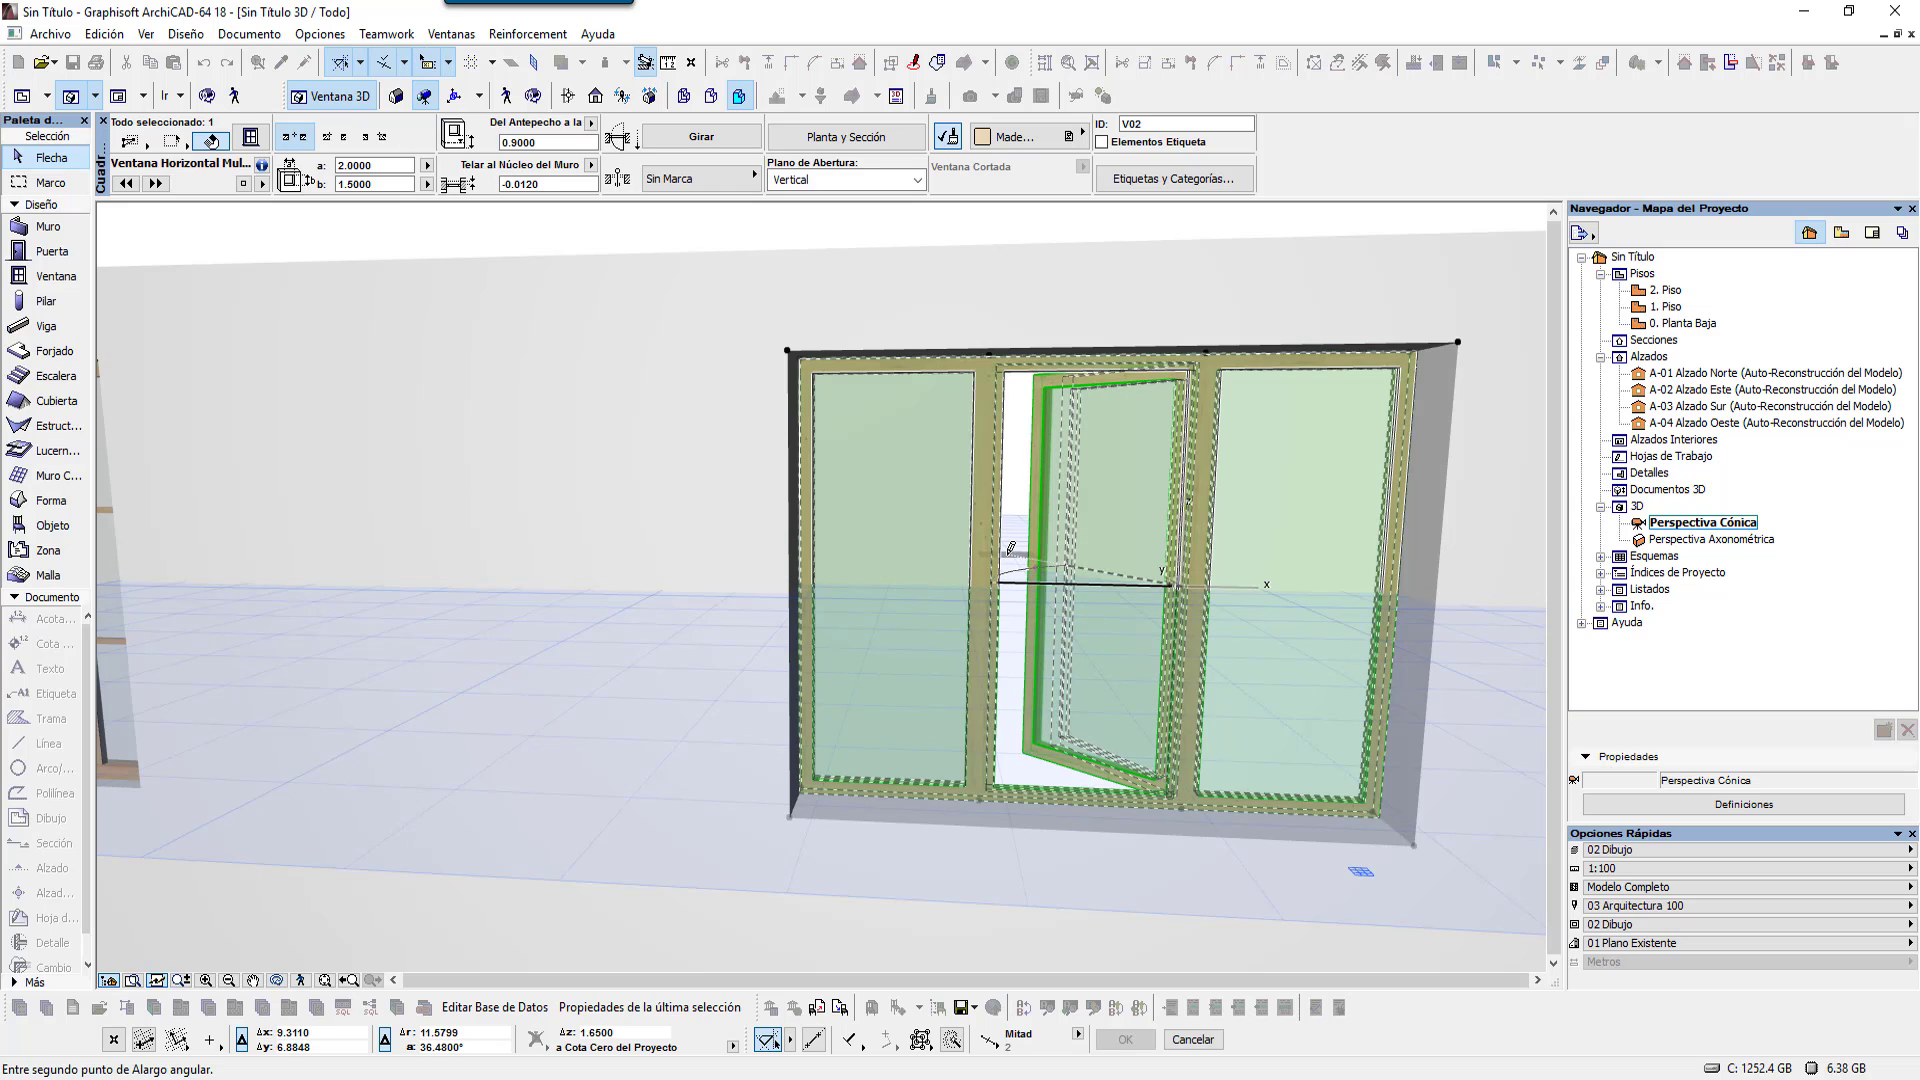
pyautogui.click(1010, 548)
pyautogui.scroll(-3, 876, 614)
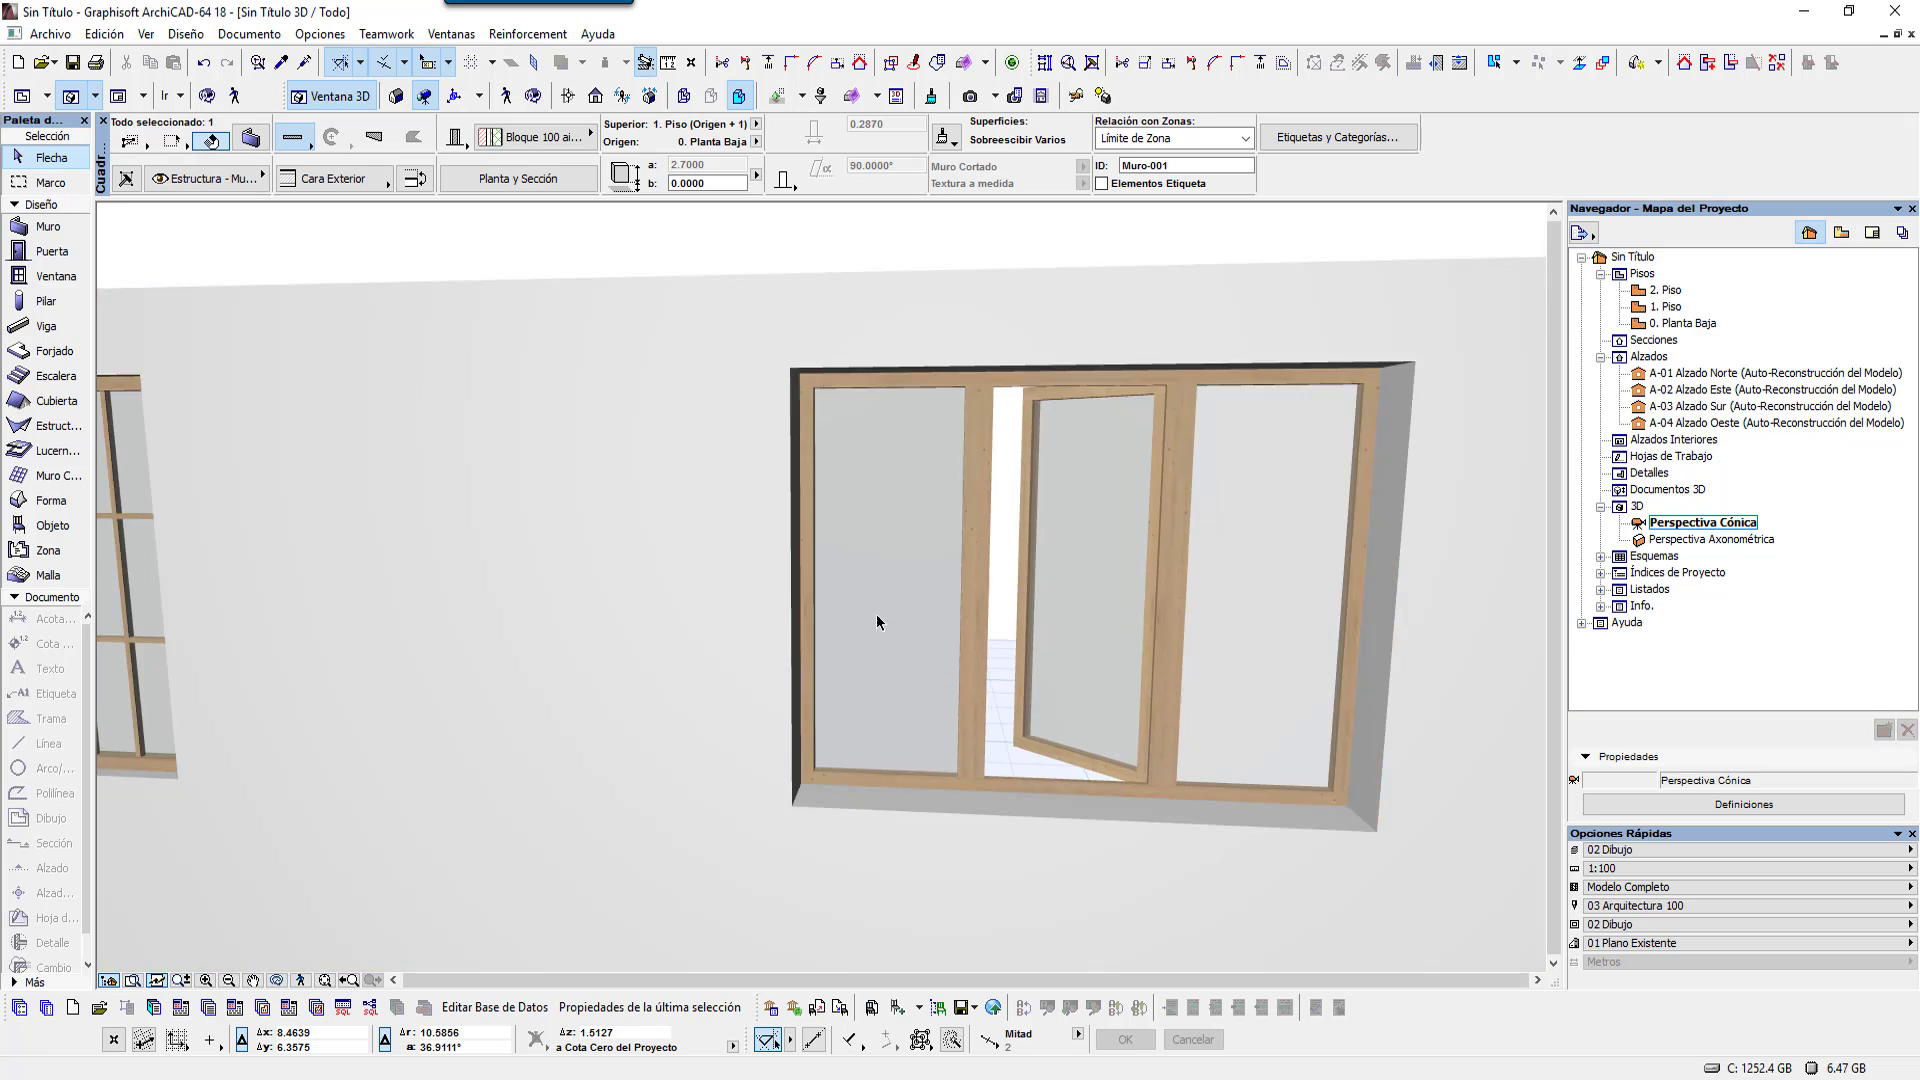
pyautogui.scroll(-2, 964, 627)
pyautogui.scroll(-2, 980, 654)
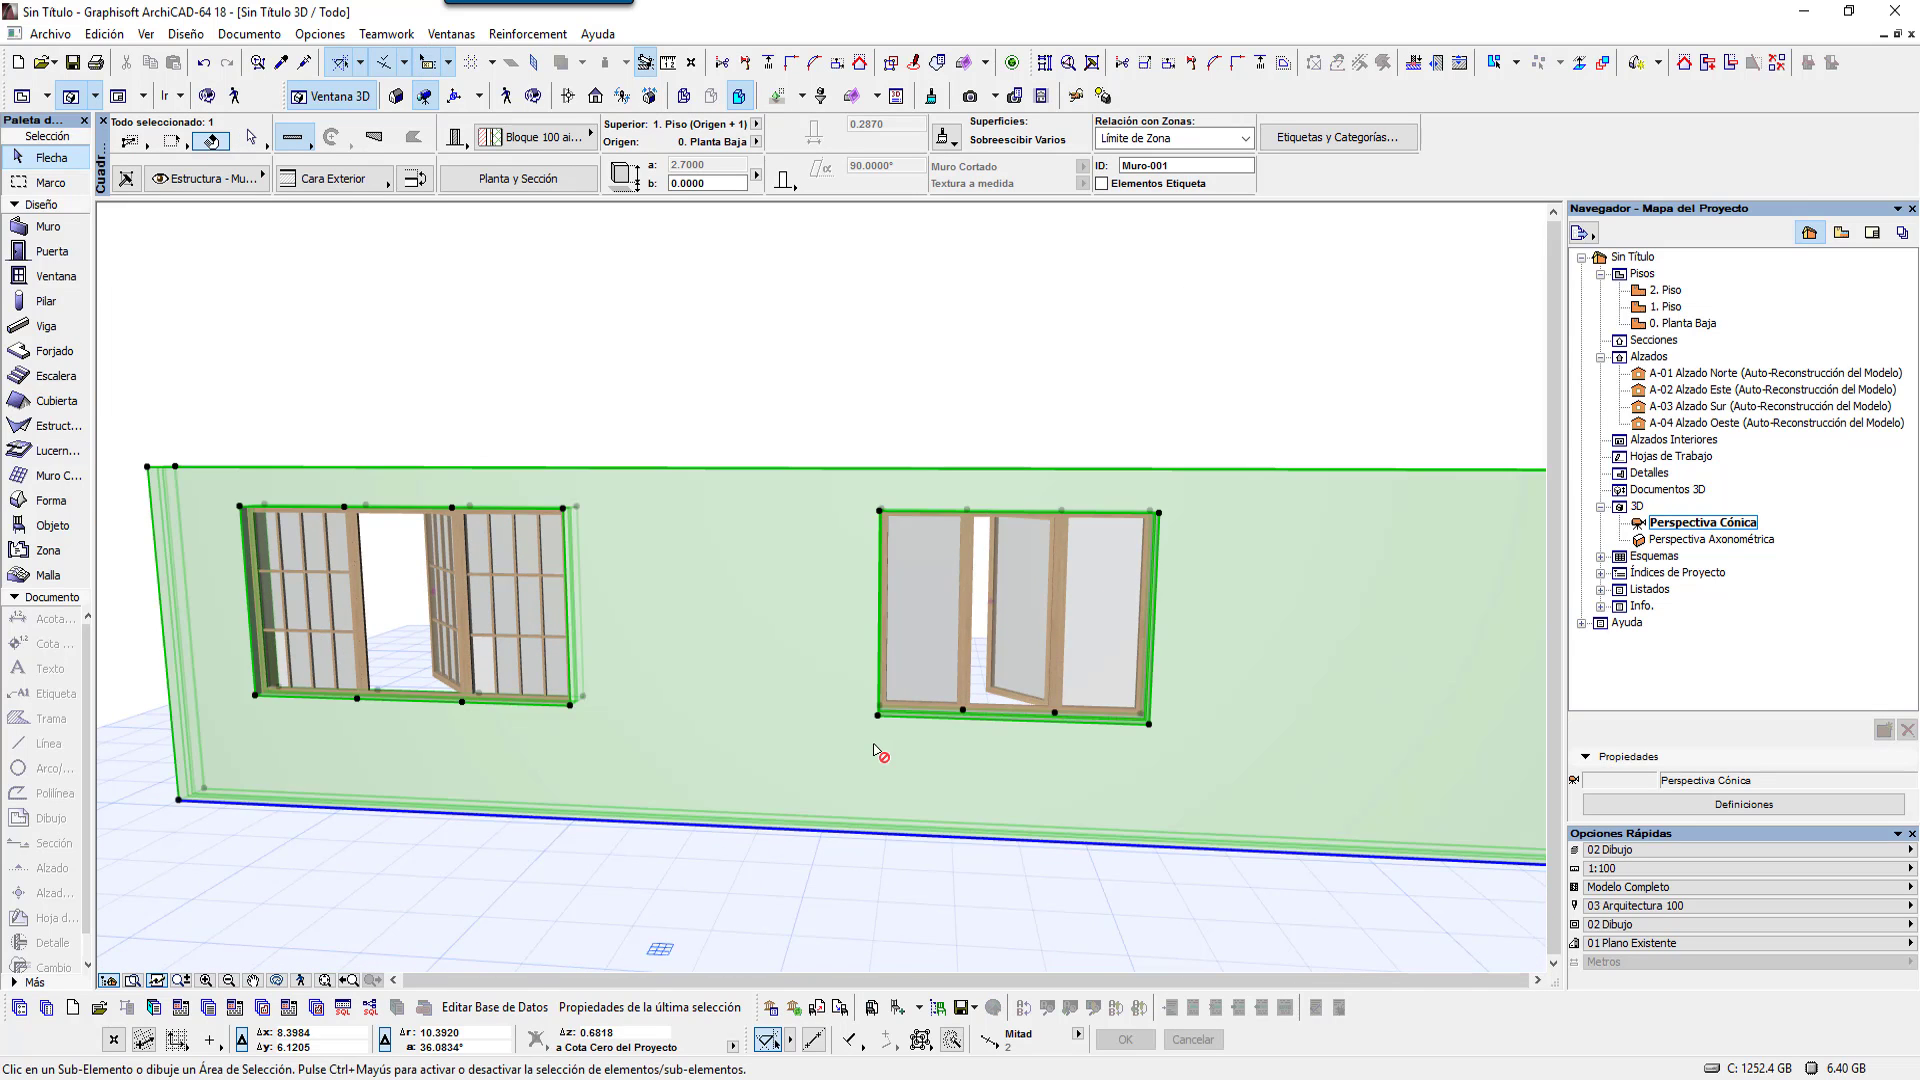
pyautogui.moveTo(982, 760)
pyautogui.keyDown('shift'); pyautogui.mouseDown(button='middle')
pyautogui.moveTo(629, 776)
pyautogui.moveTo(1272, 802)
pyautogui.moveTo(1122, 730)
pyautogui.moveTo(905, 700)
pyautogui.mouseUp(button='middle'); pyautogui.keyUp('shift')
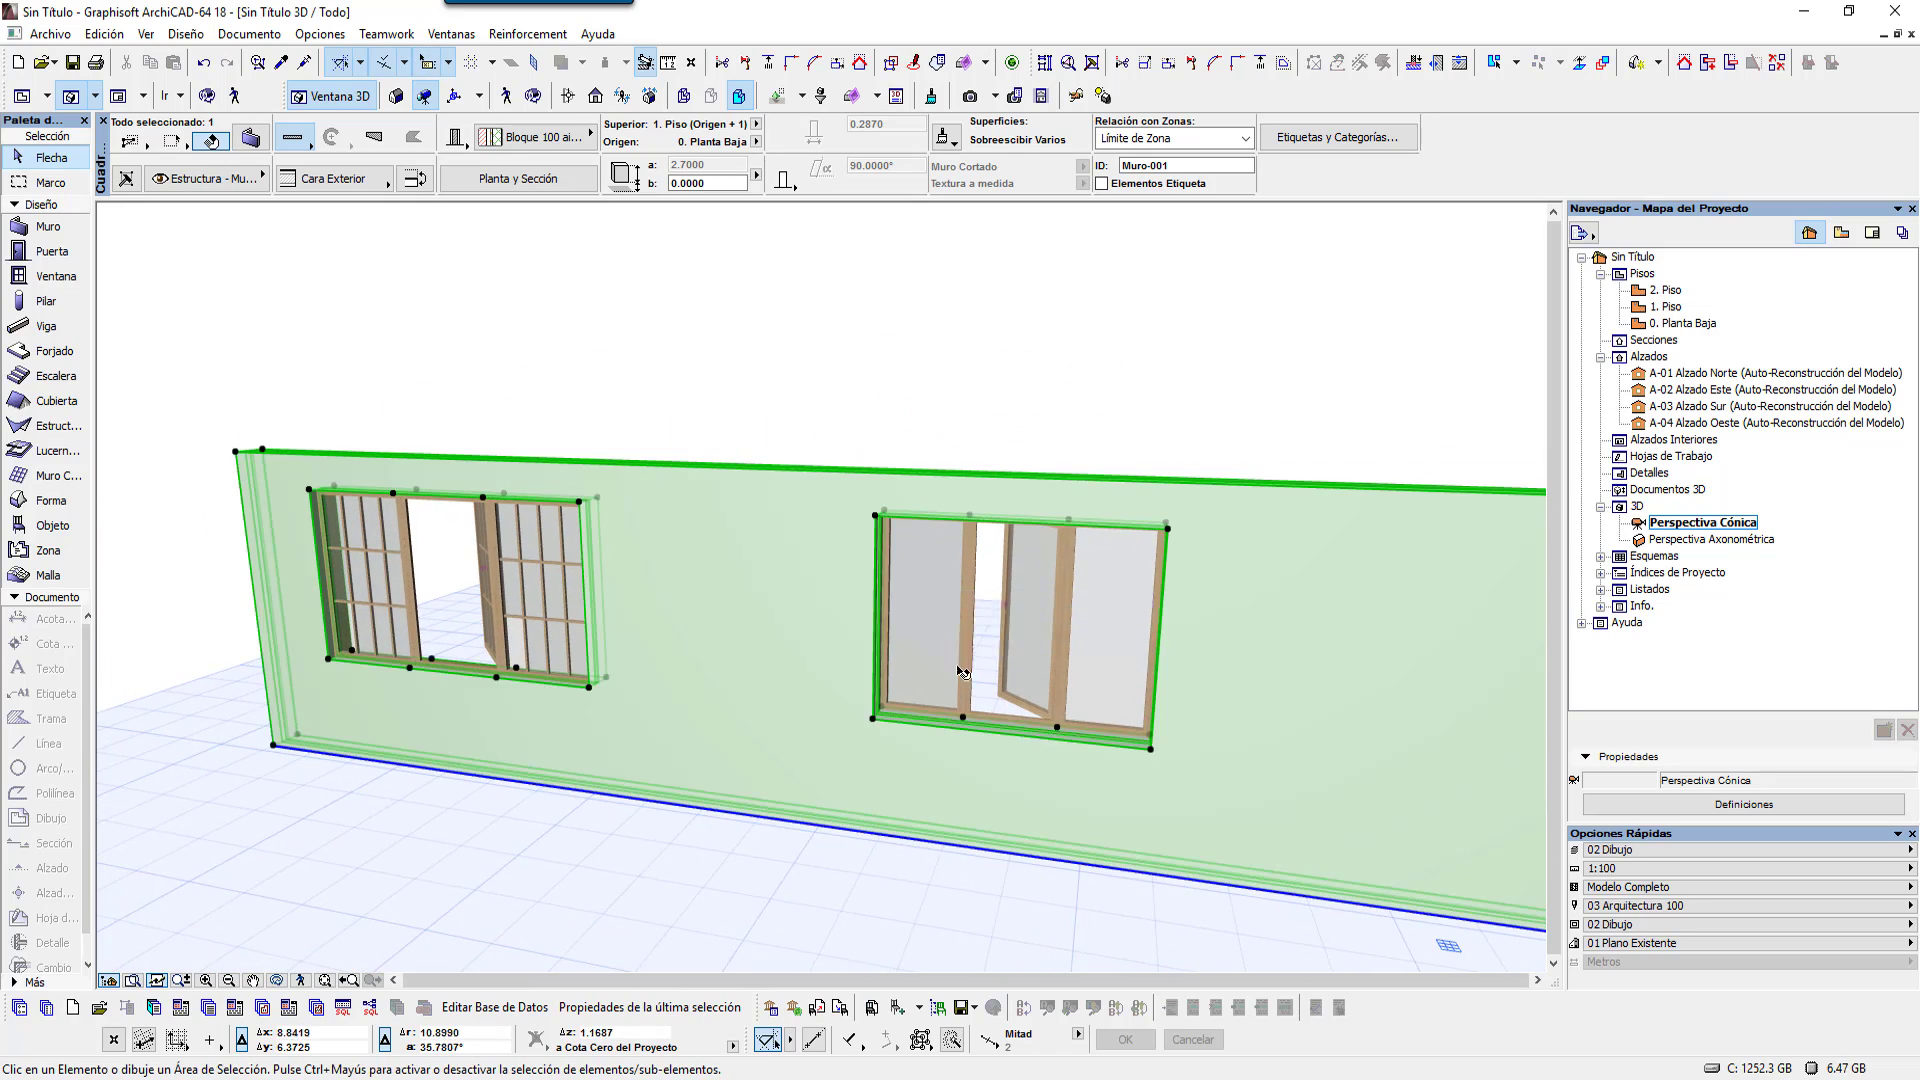
pyautogui.keyDown('shift'); pyautogui.moveTo(979, 633); pyautogui.dragTo(901, 410, button='middle'); pyautogui.keyUp('shift')
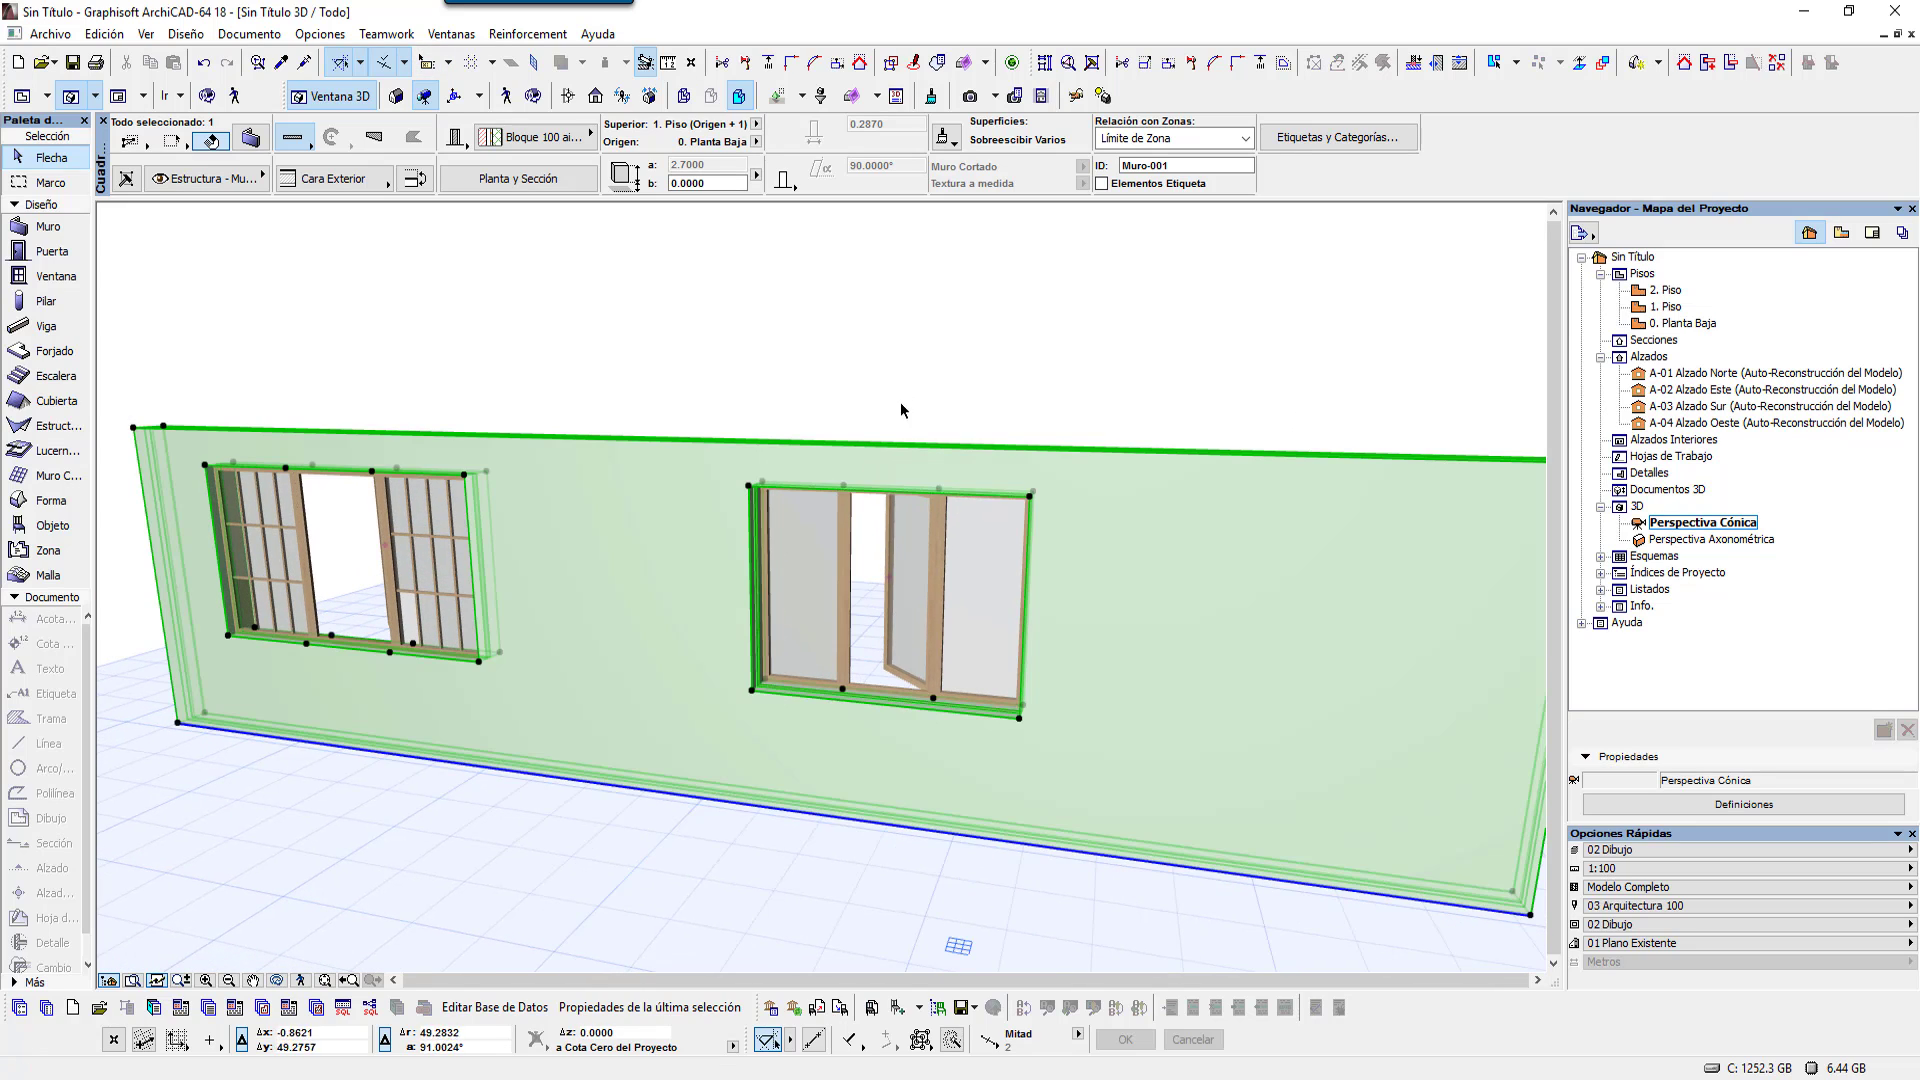
pyautogui.scroll(2, 870, 630)
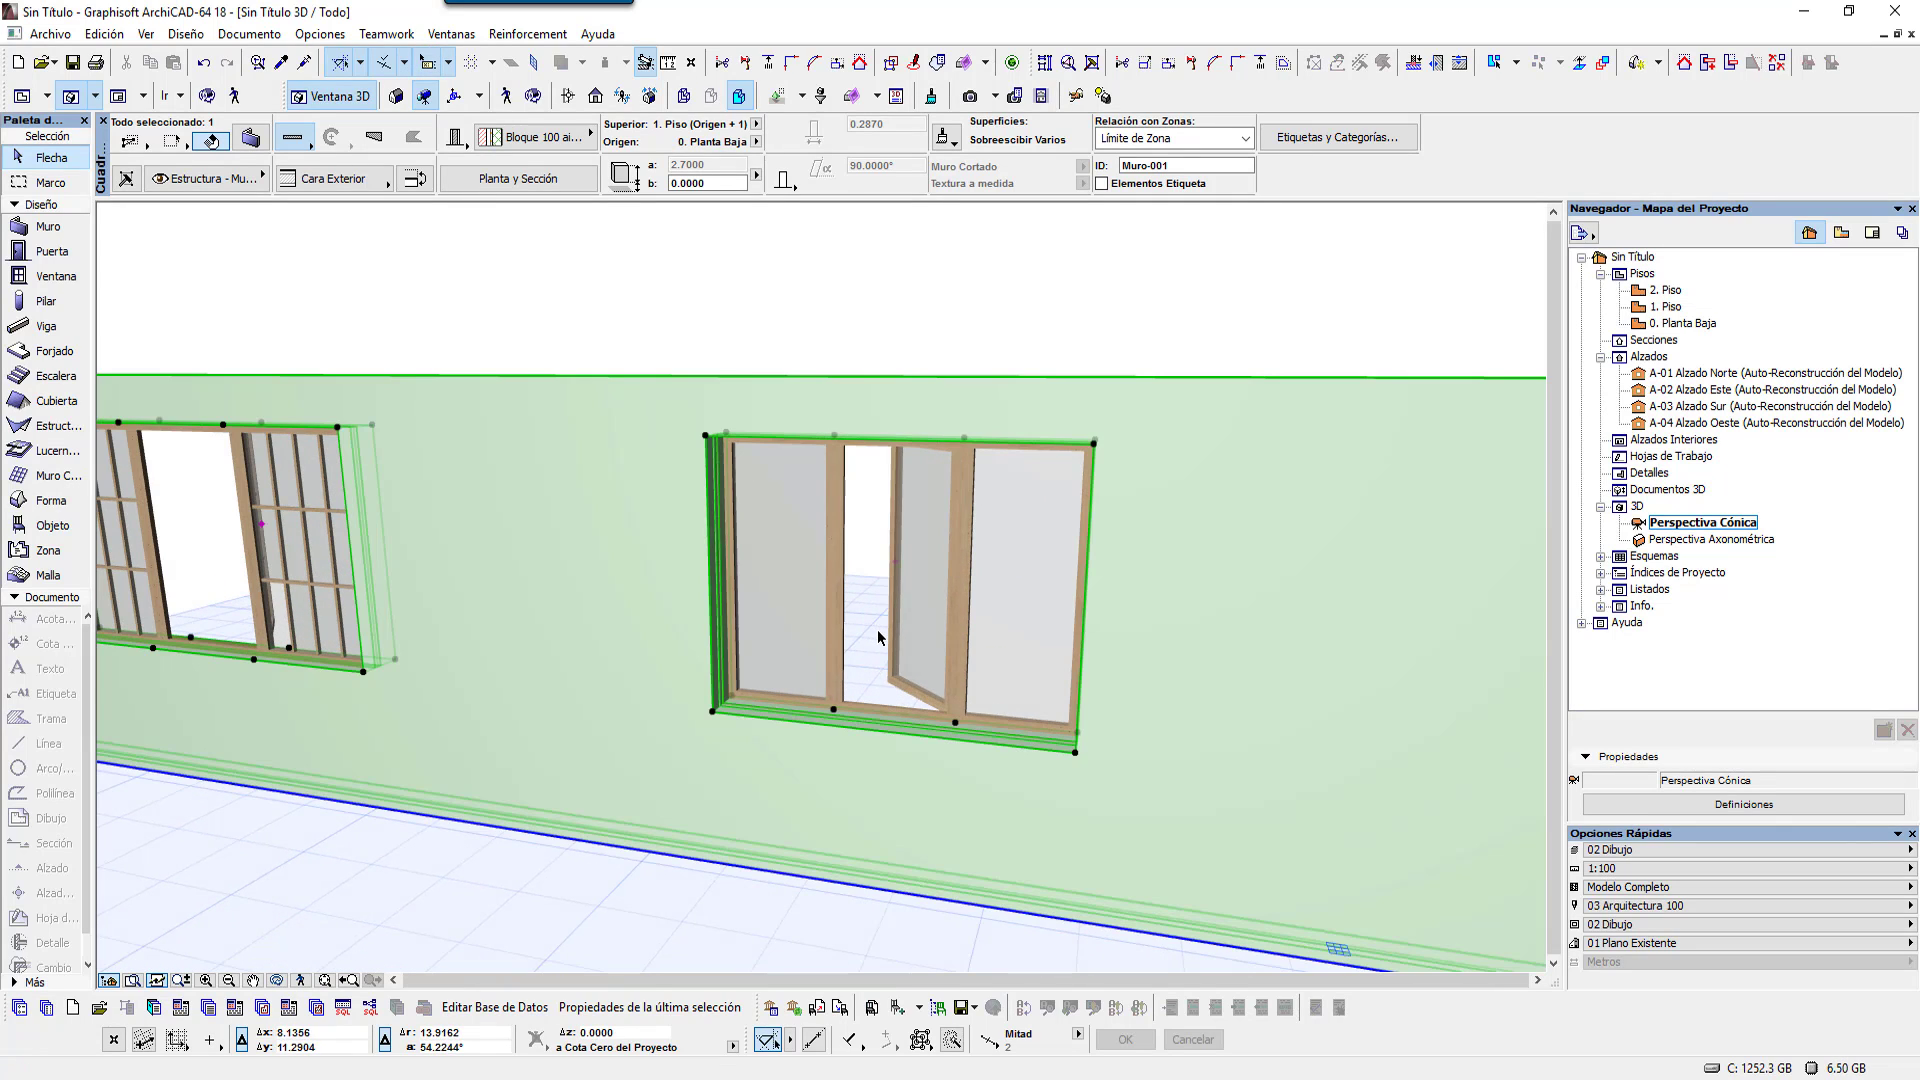